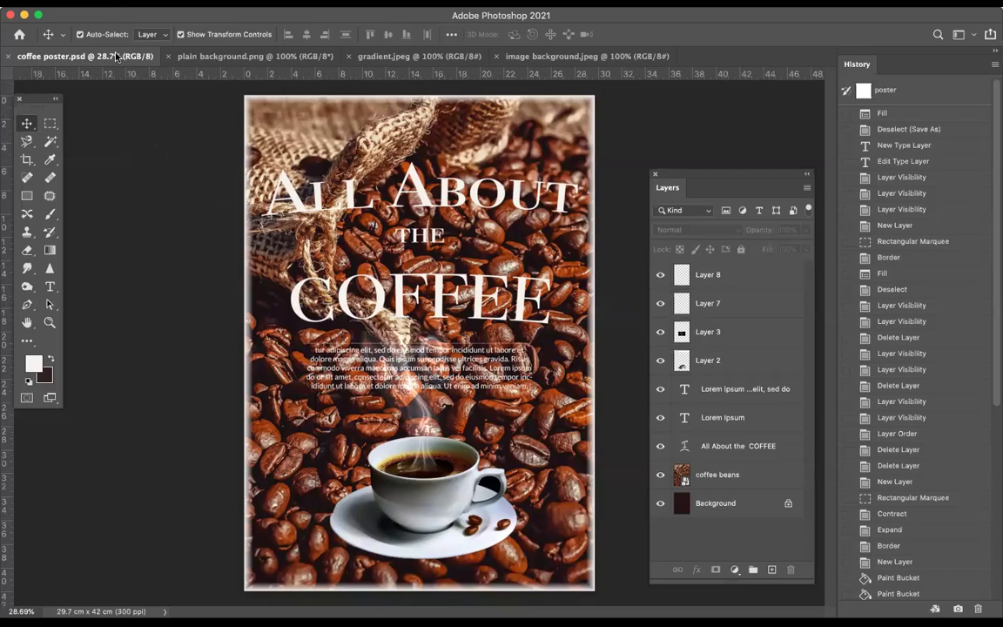
Create a new A3 print document, 297 x 420 mm at 300 ppi, named "Poster experiment"
{"action": "left_click", "coordinate": [118, 0]}
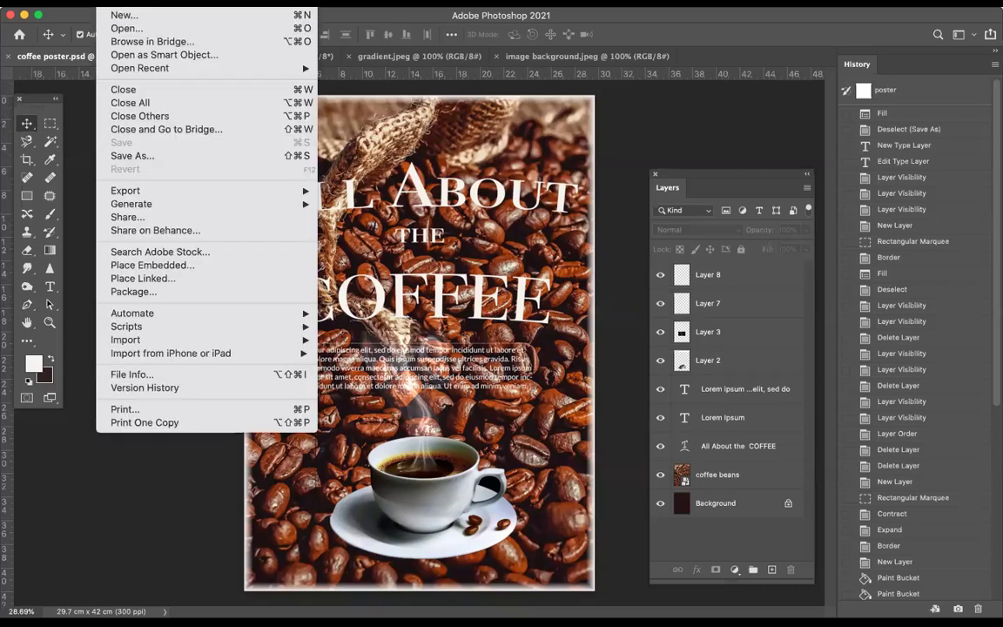
{"action": "left_click", "coordinate": [122, 15]}
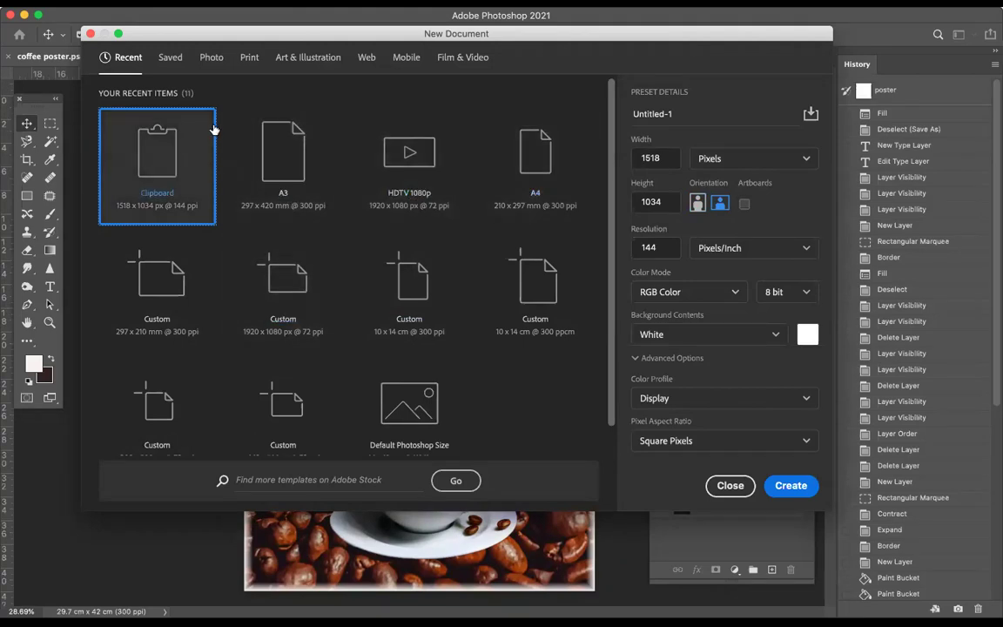
{"action": "left_click", "coordinate": [251, 57]}
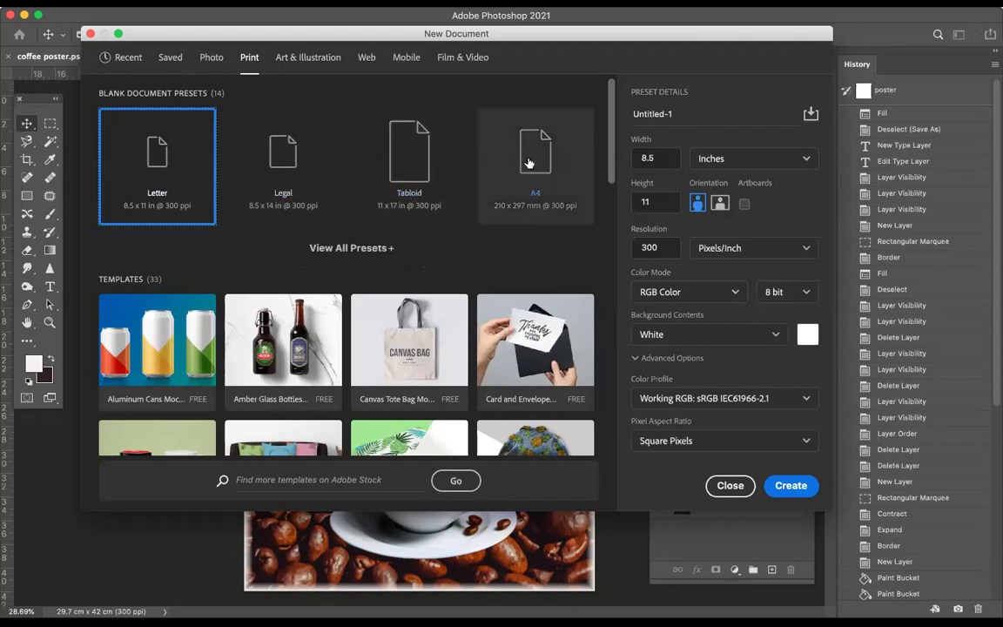
{"action": "left_click", "coordinate": [339, 249]}
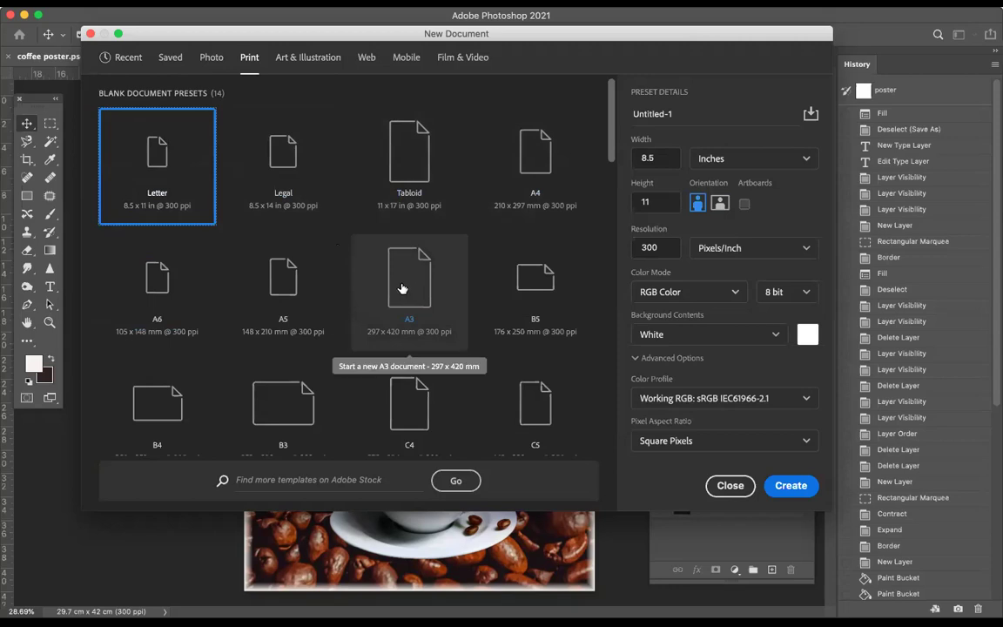
{"action": "left_click", "coordinate": [403, 288]}
{"action": "left_click", "coordinate": [684, 108]}
{"action": "type", "text": "Poster e"}
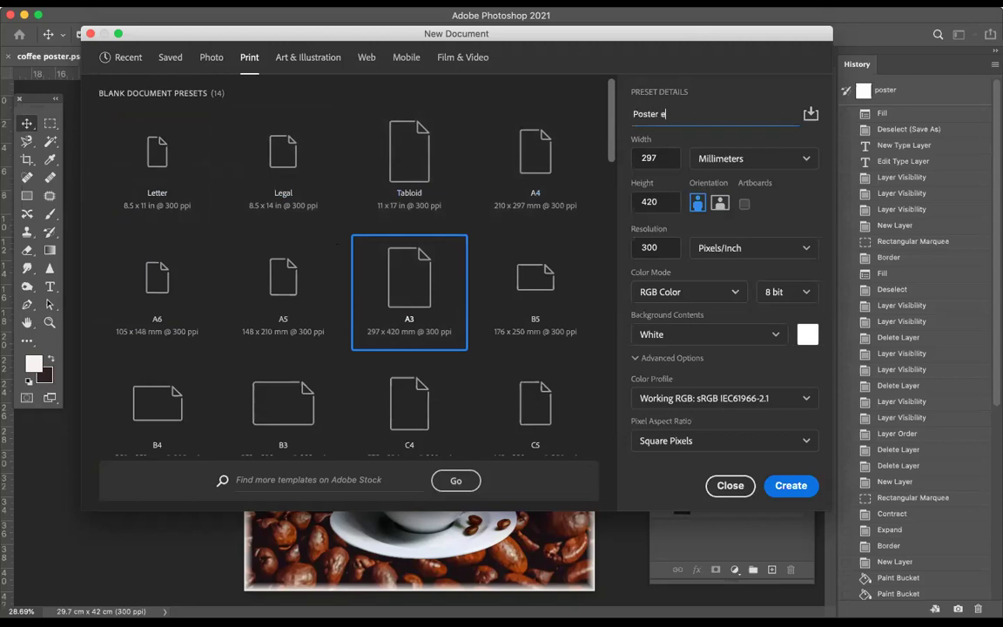
{"action": "type", "text": "xperiment"}
{"action": "left_click", "coordinate": [797, 486]}
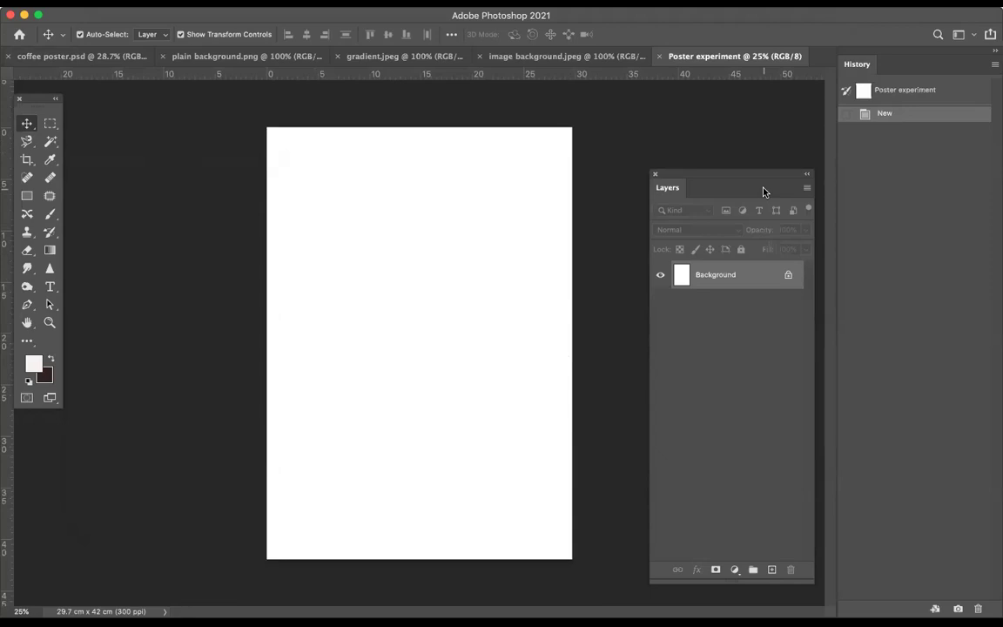
Undock the History panel and reposition the Layers and Tools panels so they sit clear of the blank canvas
{"action": "left_click", "coordinate": [475, 3]}
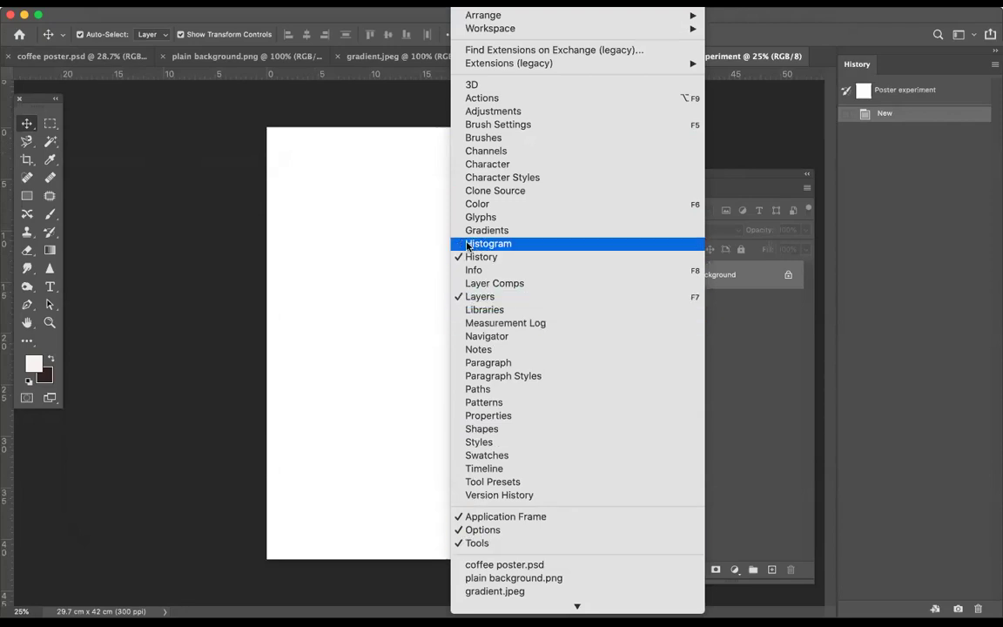
{"action": "left_click", "coordinate": [198, 154]}
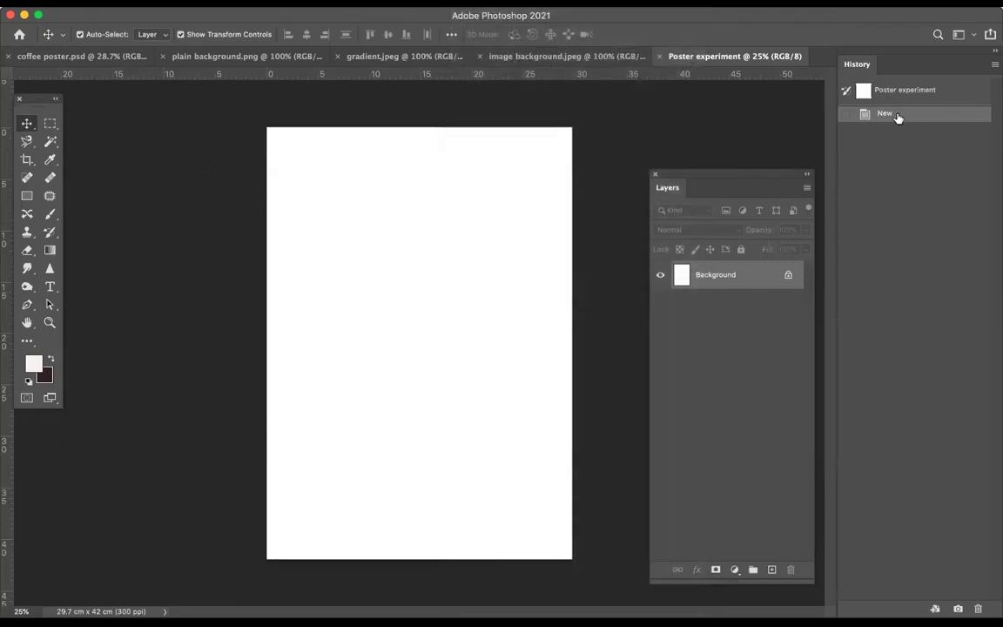
{"action": "left_click_drag", "start_coordinate": [741, 173], "coordinate": [801, 199]}
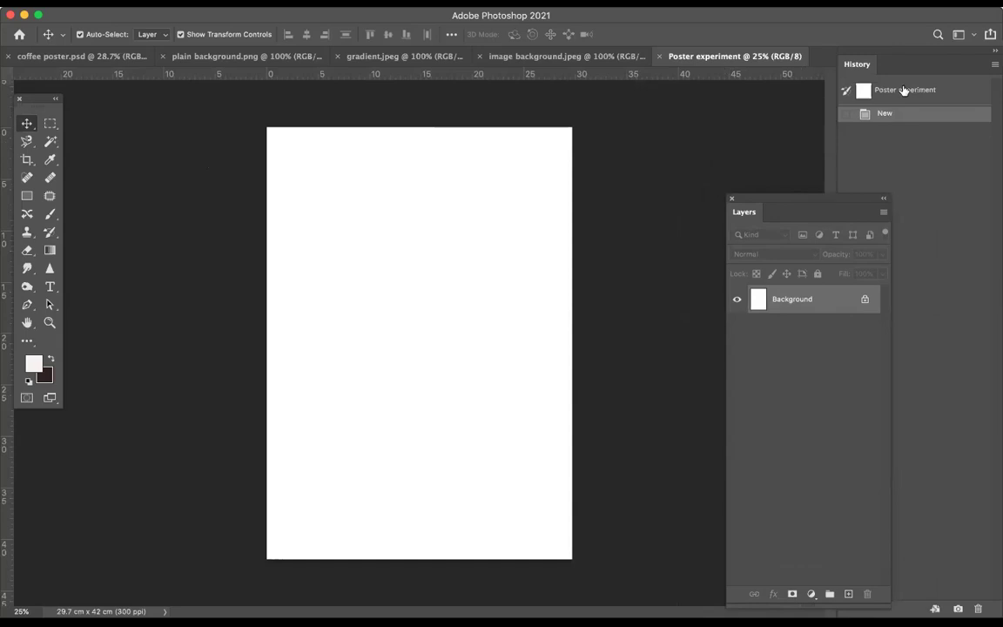
{"action": "mouse_move", "coordinate": [909, 64]}
{"action": "left_mouse_down"}
{"action": "mouse_move", "coordinate": [835, 61]}
{"action": "mouse_move", "coordinate": [921, 77]}
{"action": "left_mouse_up"}
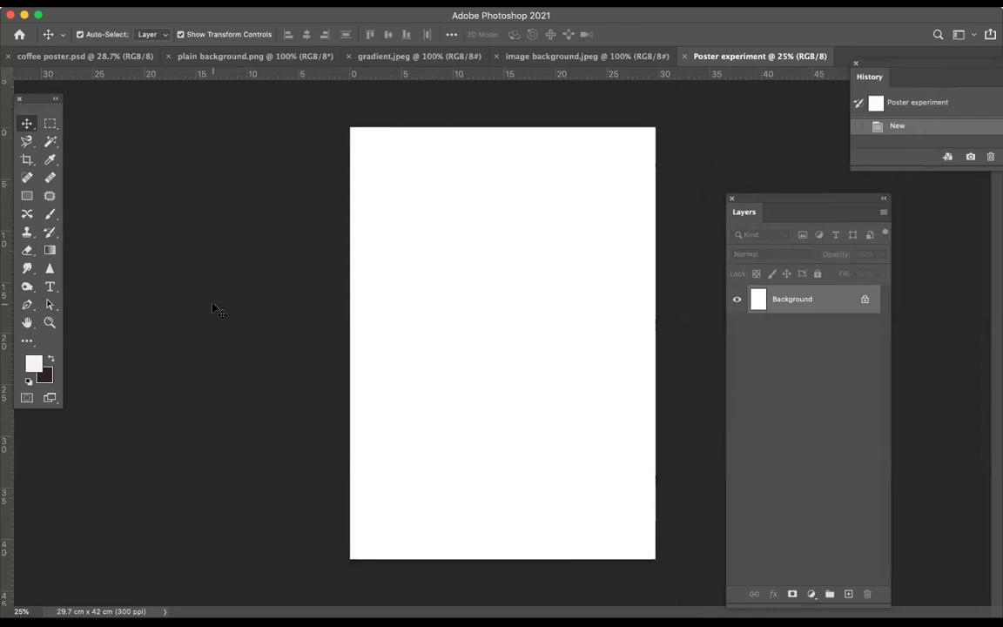
{"action": "left_click_drag", "start_coordinate": [45, 100], "coordinate": [44, 130]}
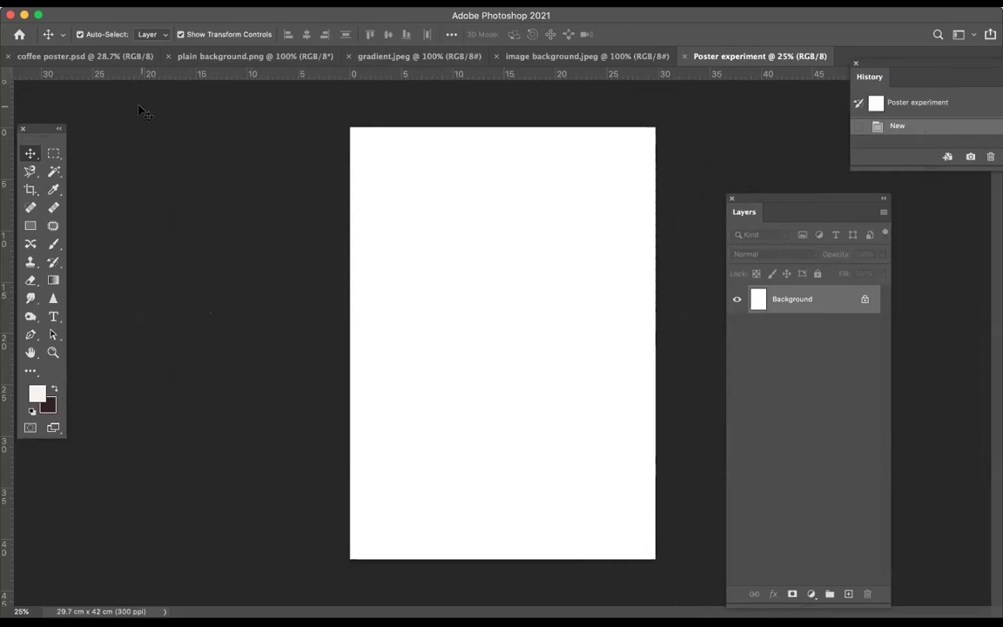
Set the foreground color to golden yellow, f4cb0b, and return to the Move tool
{"action": "left_click", "coordinate": [37, 394]}
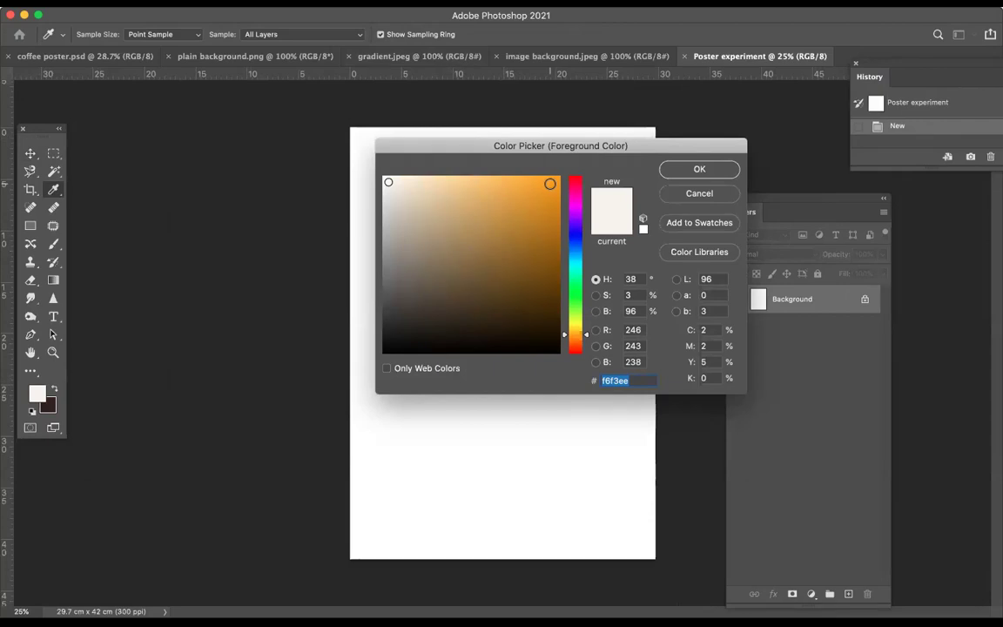
{"action": "left_click", "coordinate": [550, 183]}
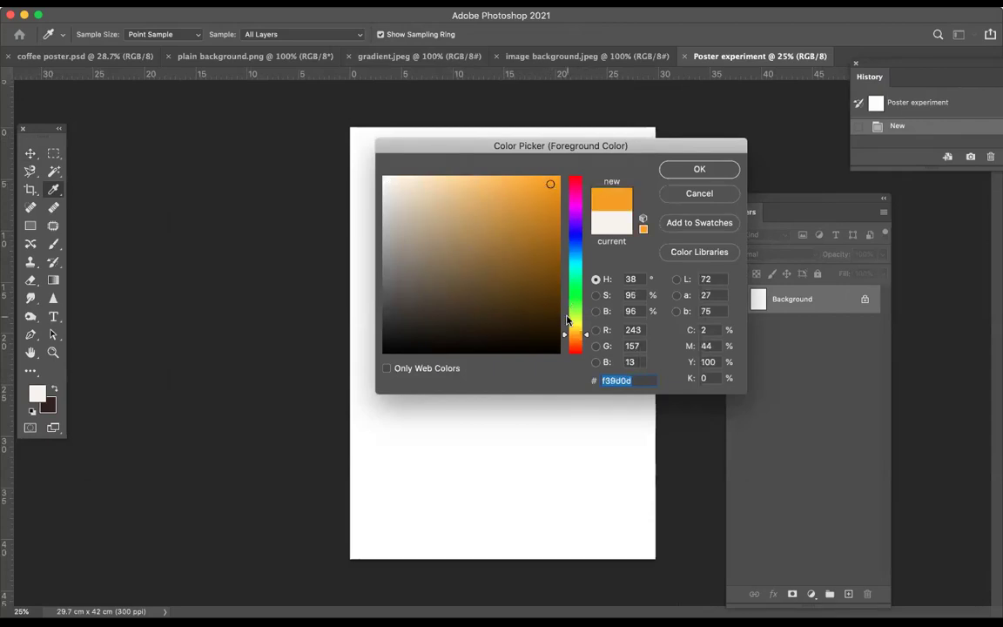
{"action": "left_click", "coordinate": [565, 320]}
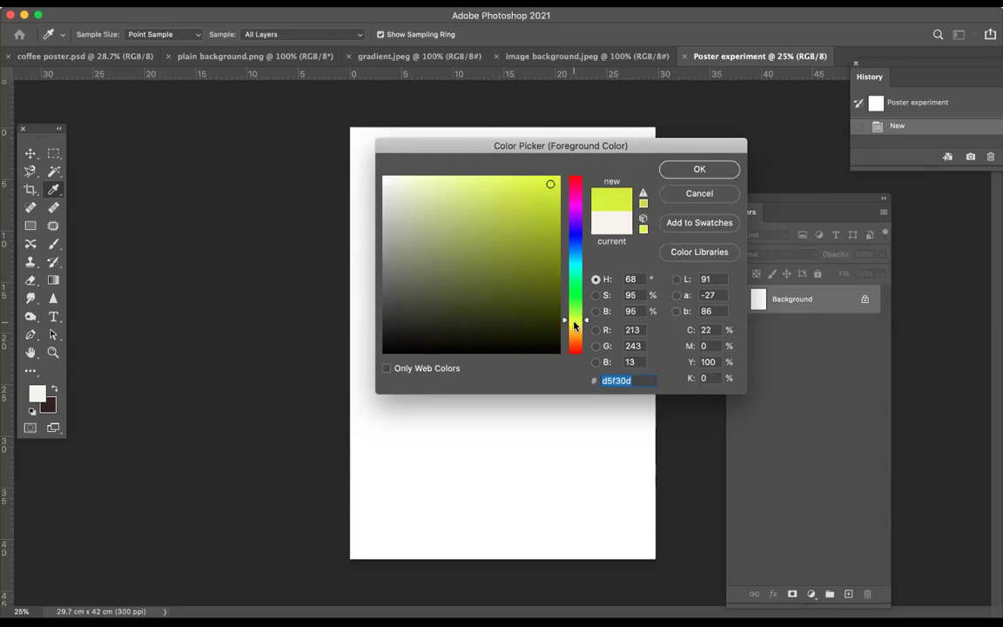
{"action": "left_click", "coordinate": [584, 324]}
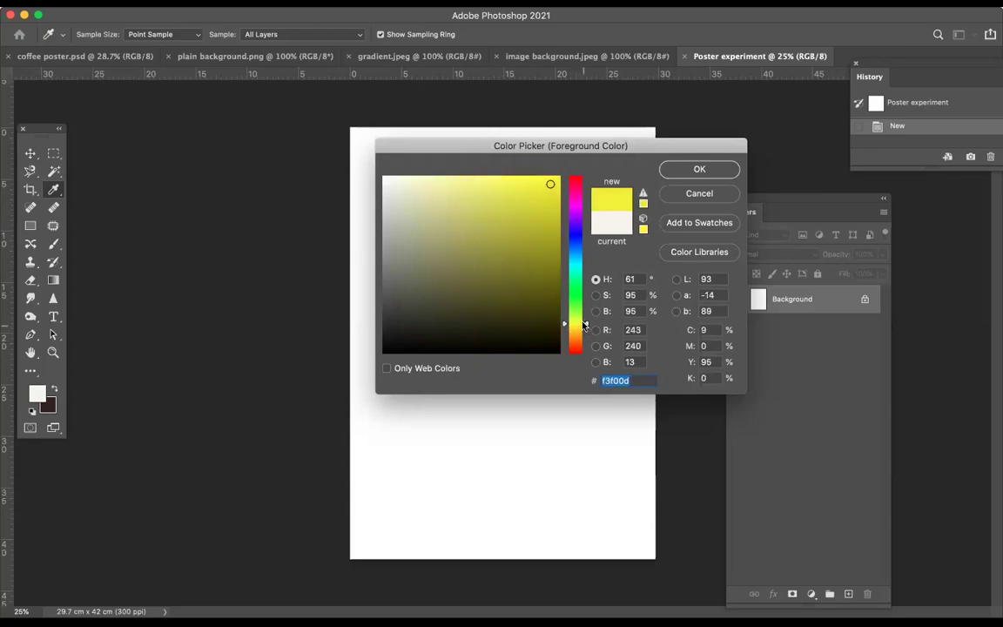
{"action": "left_click", "coordinate": [584, 329]}
{"action": "left_click", "coordinate": [518, 194]}
{"action": "left_click_drag", "start_coordinate": [519, 194], "coordinate": [552, 183]}
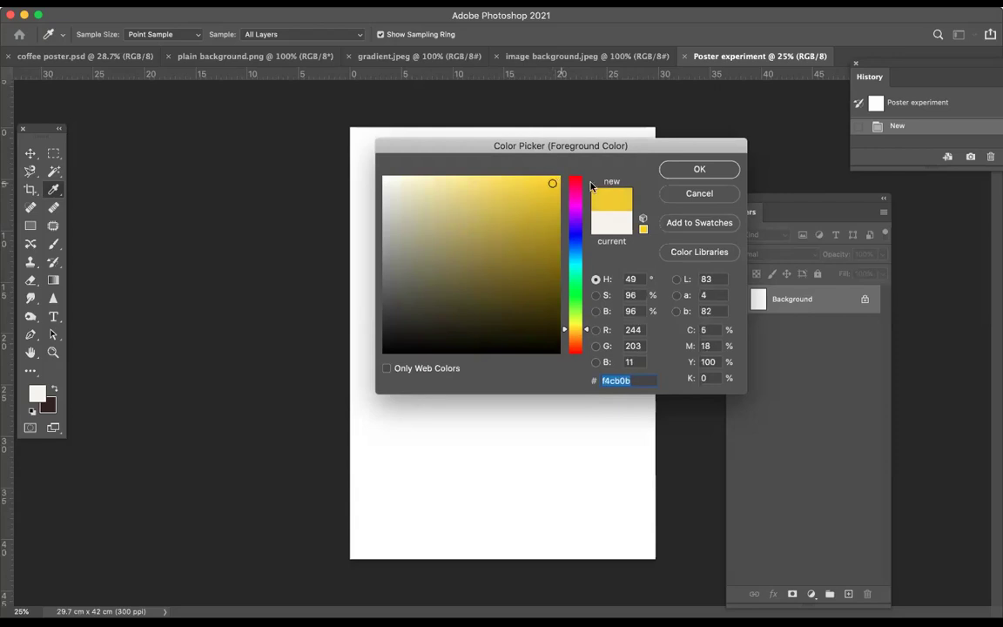
{"action": "left_click", "coordinate": [688, 169]}
{"action": "key", "text": "v"}
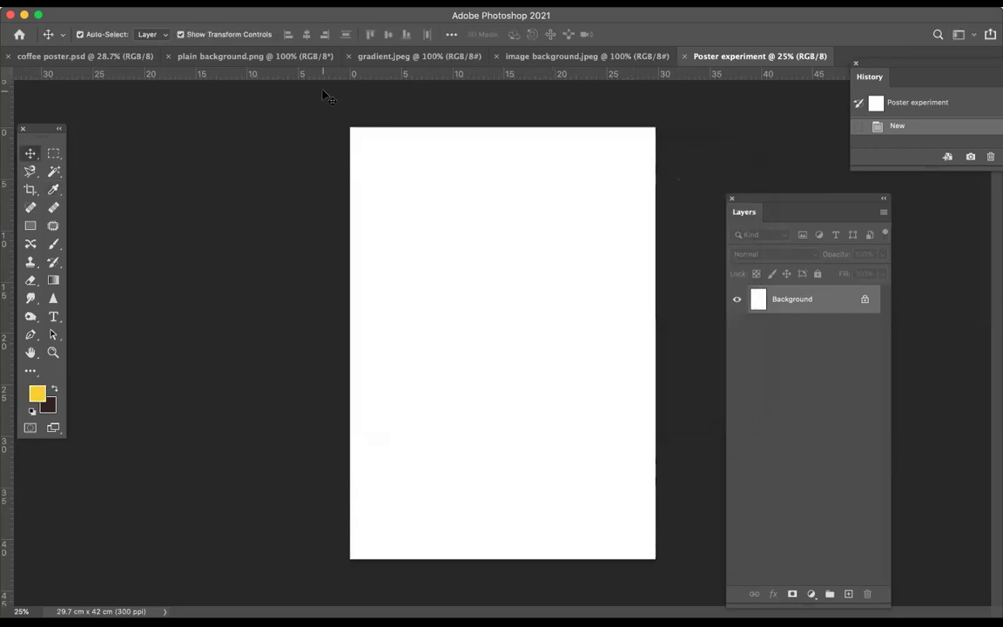
Fill the Background layer with the yellow foreground color in Normal mode at 100% opacity
{"action": "left_click", "coordinate": [140, 2]}
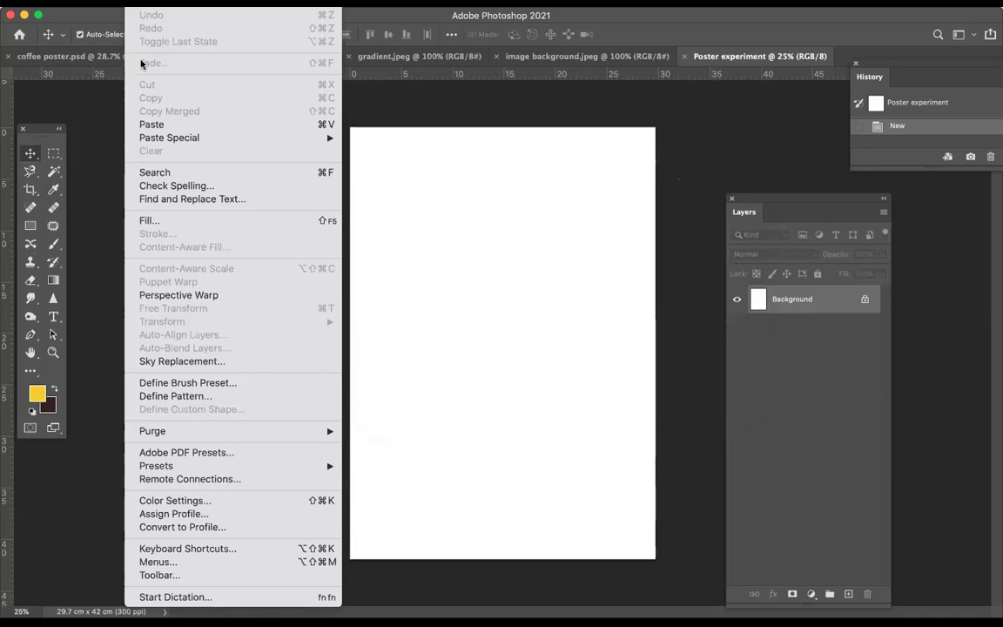
{"action": "left_click", "coordinate": [154, 219]}
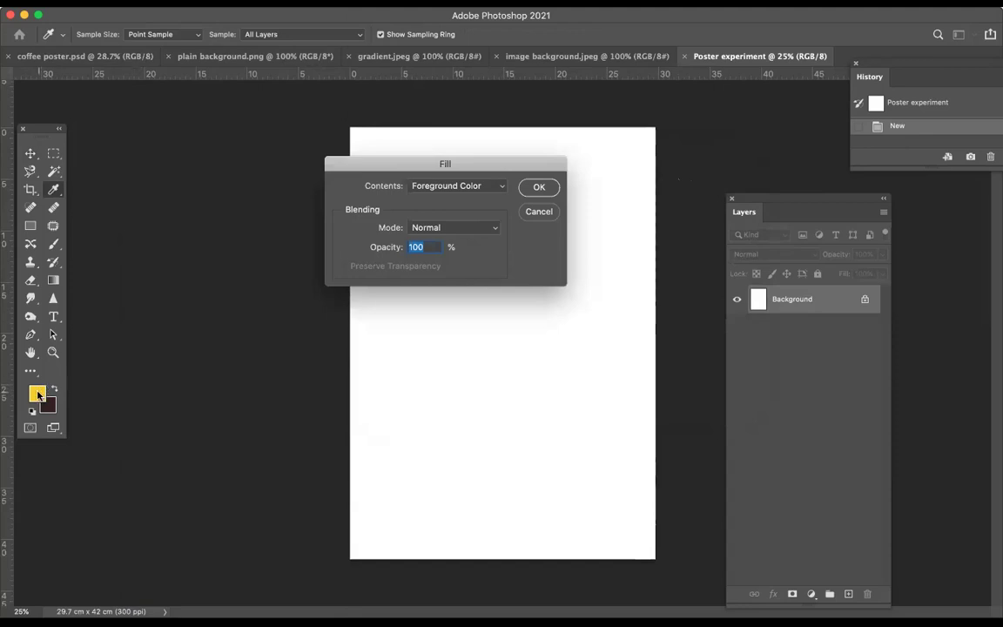
{"action": "left_click", "coordinate": [493, 187]}
{"action": "left_click", "coordinate": [489, 199]}
{"action": "left_click", "coordinate": [501, 187]}
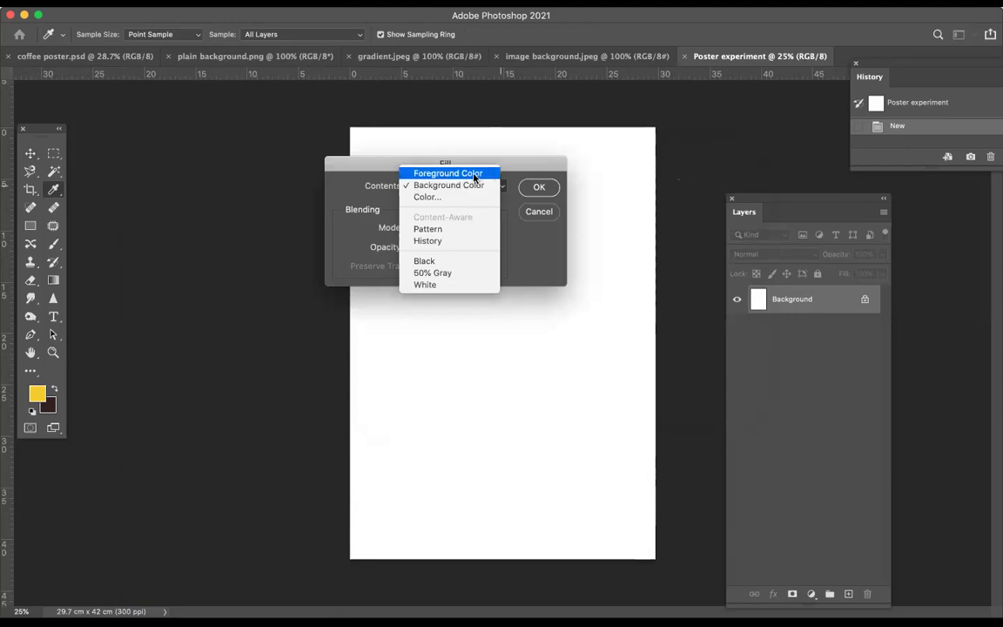
{"action": "left_click", "coordinate": [451, 174]}
{"action": "left_click", "coordinate": [538, 187]}
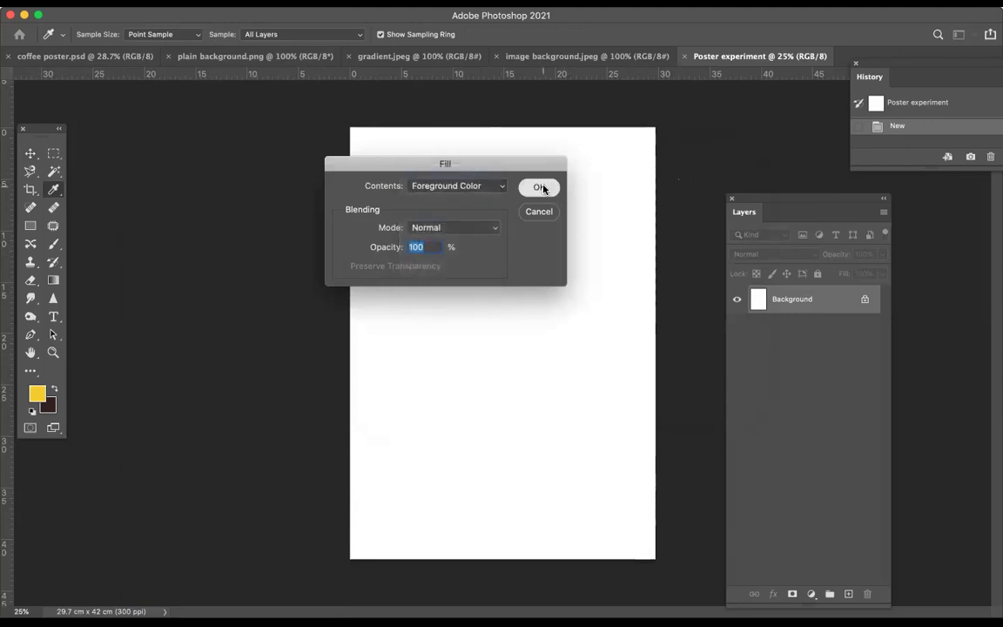
{"action": "key", "text": "v"}
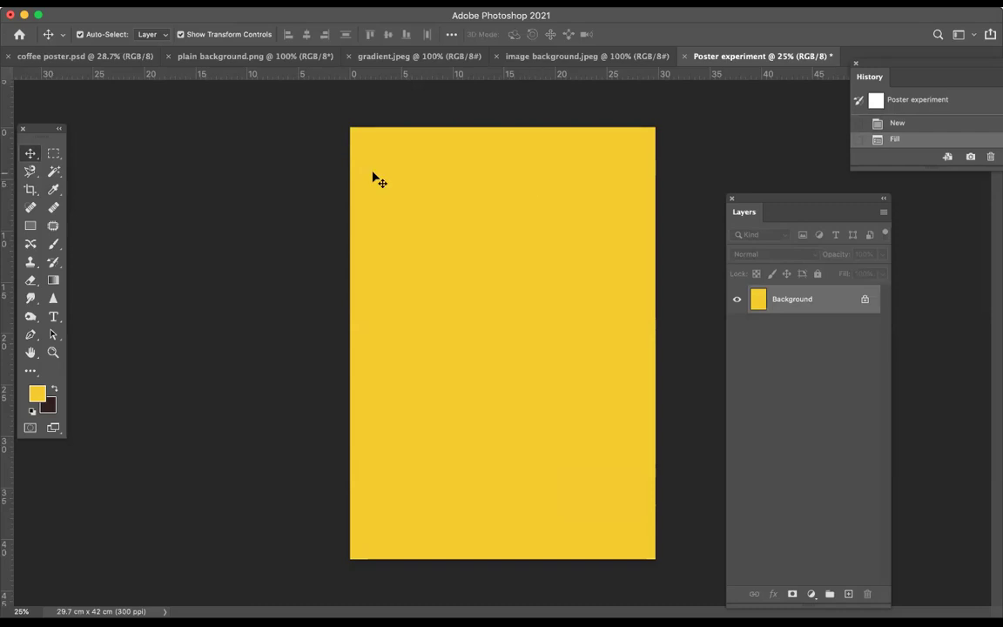
Apply a linear gradient from yellow at the page's top edge to dark brown at its bottom edge
{"action": "left_click", "coordinate": [53, 281]}
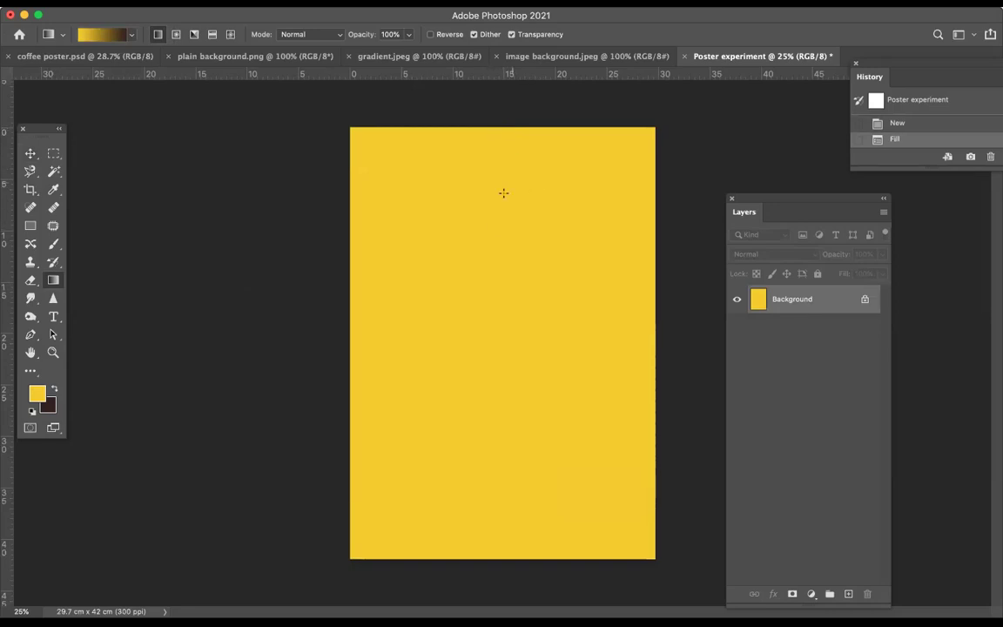
{"action": "left_click_drag", "start_coordinate": [500, 128], "coordinate": [504, 561]}
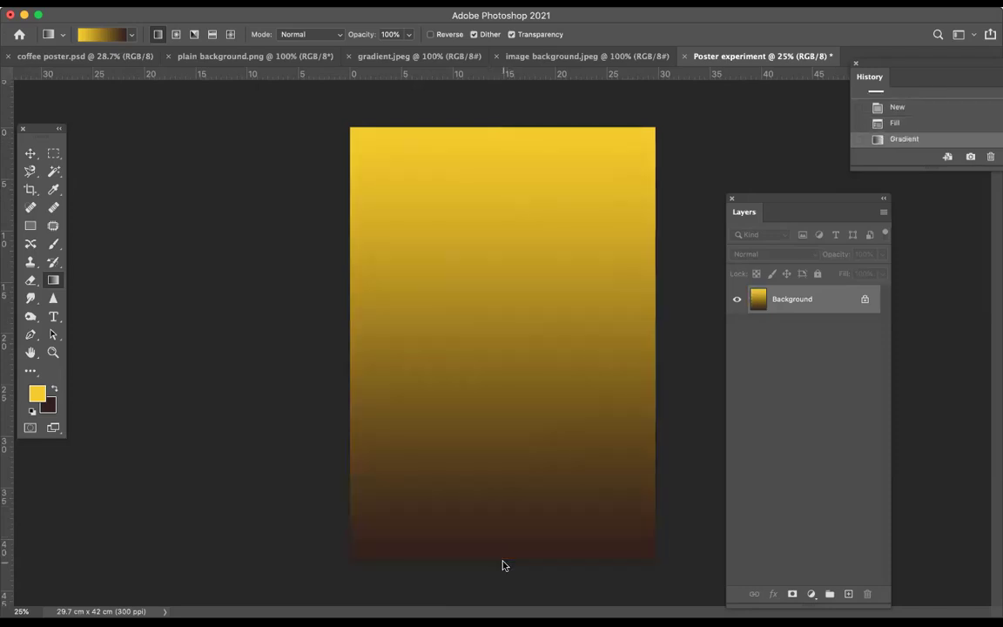
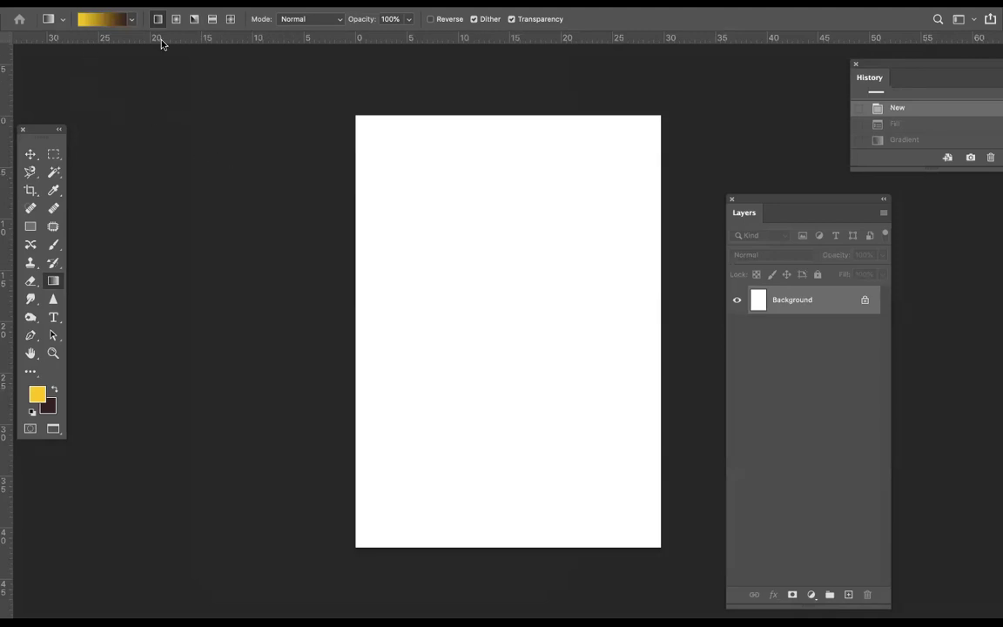
{"action": "left_click", "coordinate": [29, 155]}
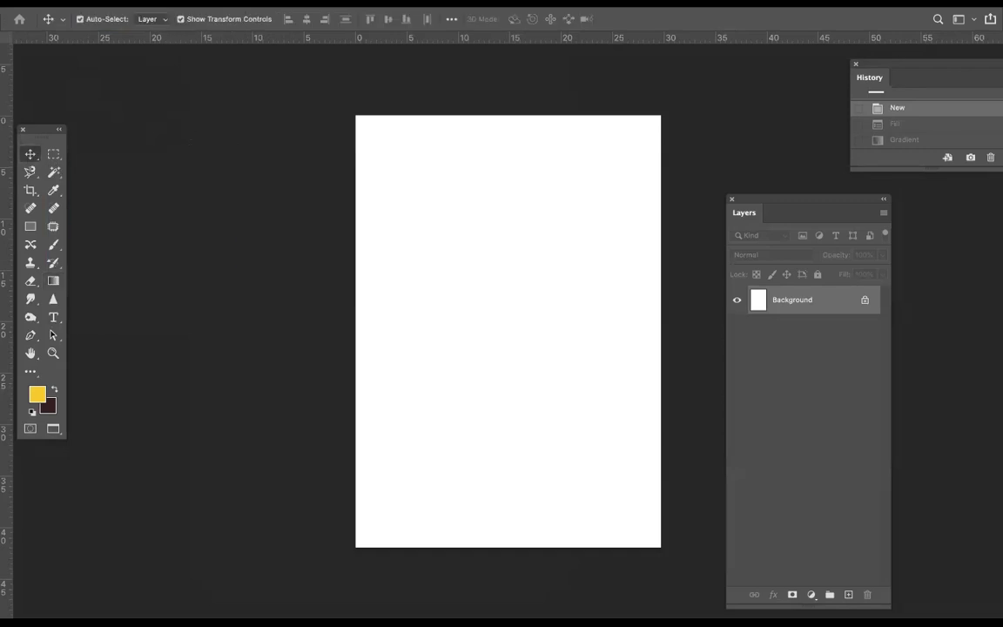
Open the image coffee beans.jpg from the COFFEE POSTER folder
{"action": "left_click", "coordinate": [108, 0]}
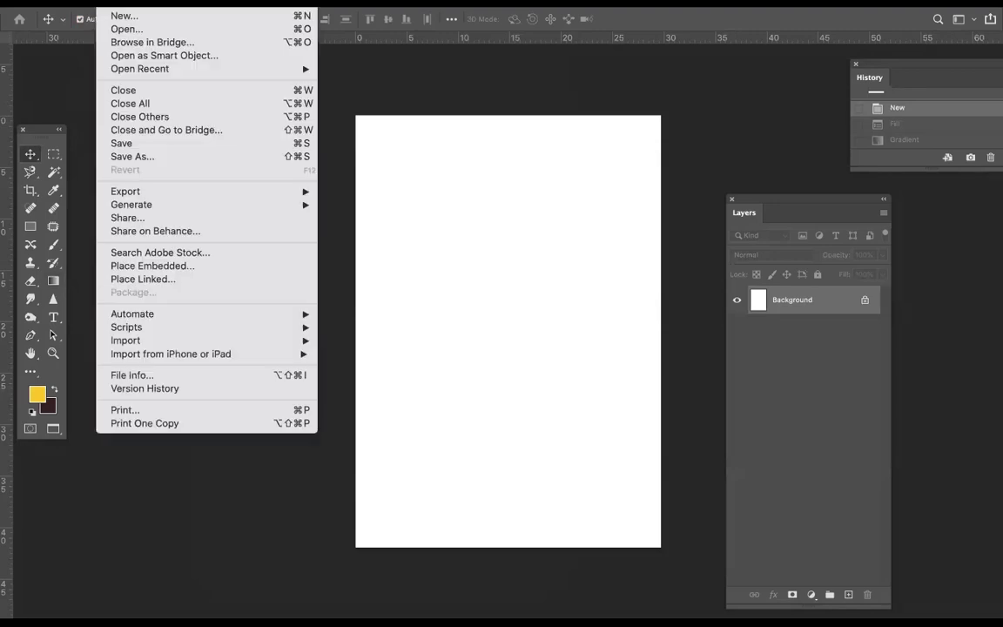
{"action": "left_click", "coordinate": [128, 30]}
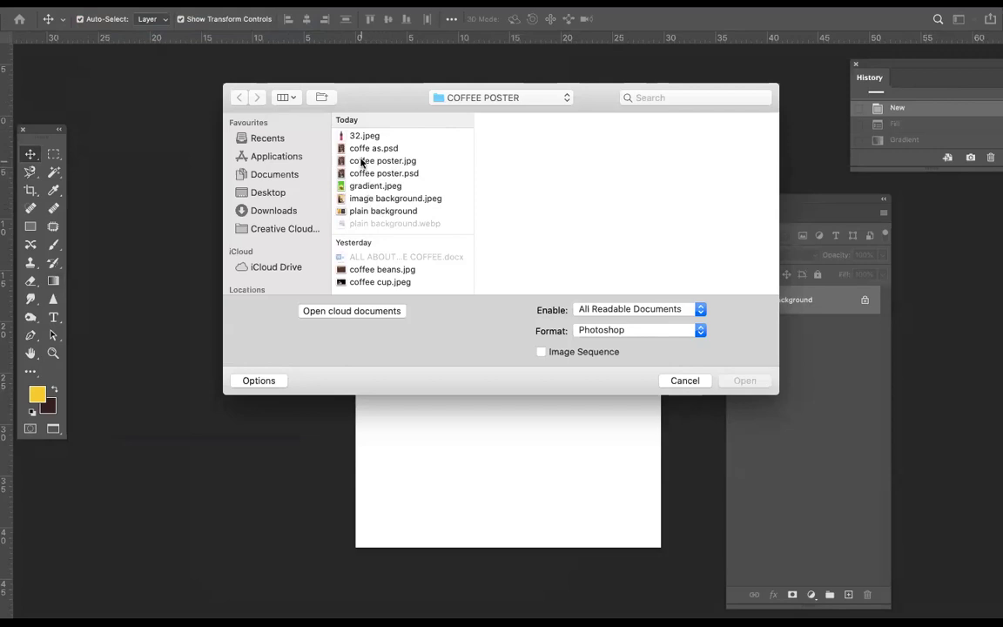
{"action": "left_click", "coordinate": [361, 161]}
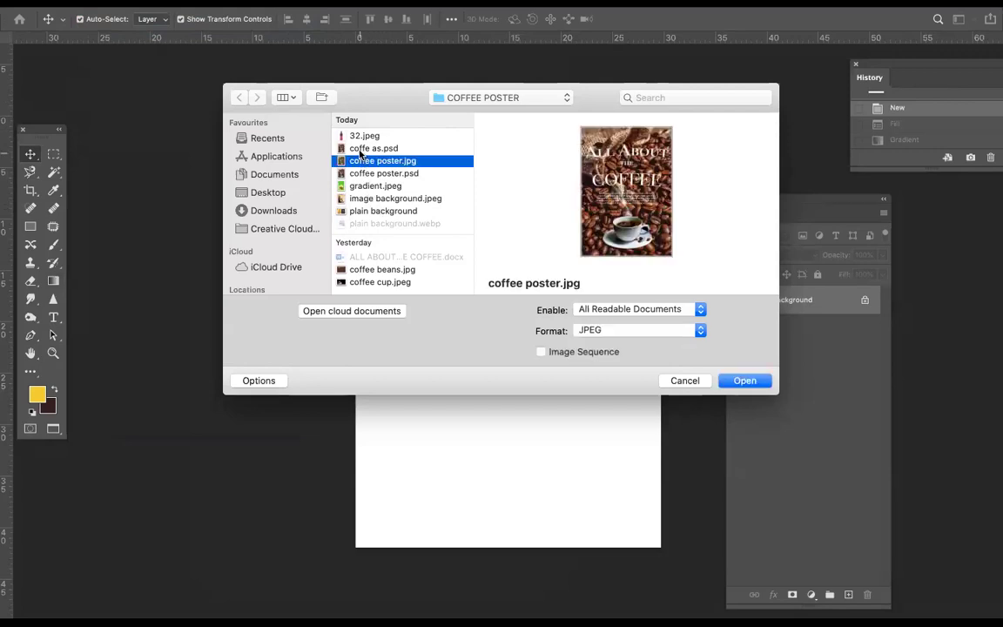
{"action": "left_click", "coordinate": [361, 149]}
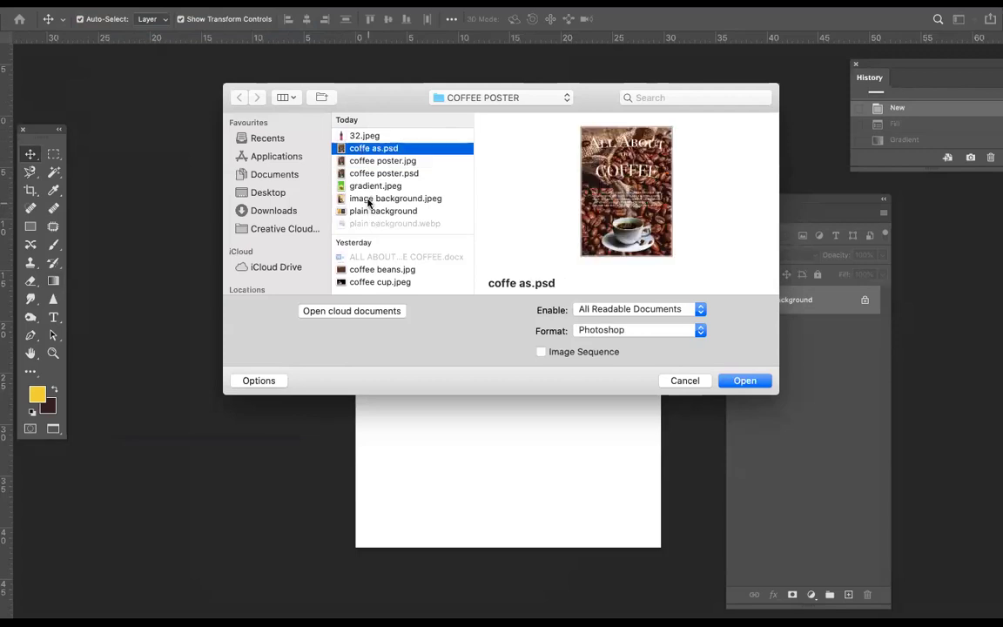
{"action": "left_click", "coordinate": [369, 199]}
{"action": "left_click", "coordinate": [369, 269]}
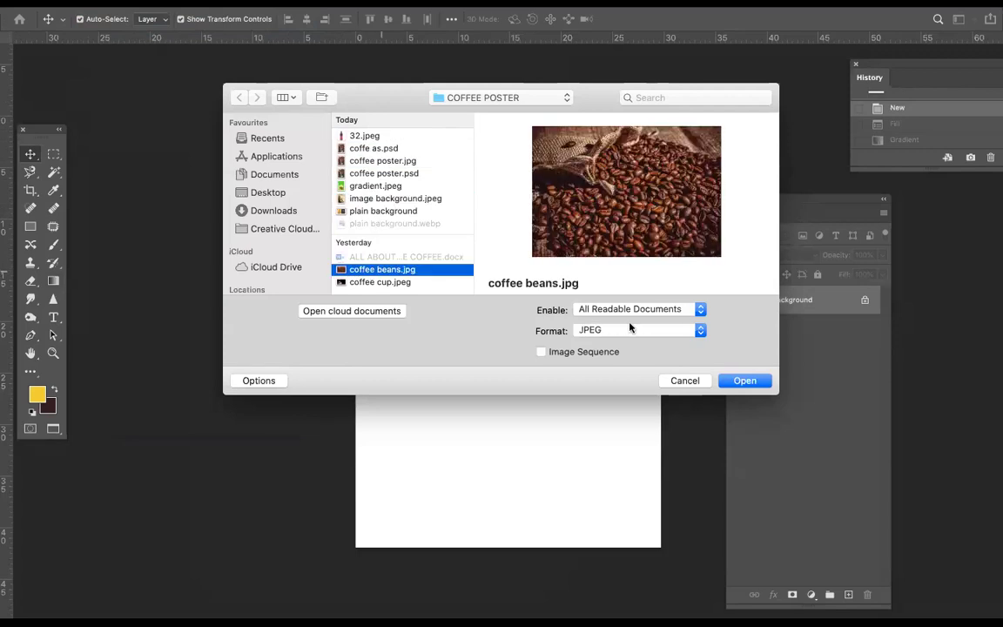
{"action": "left_click", "coordinate": [756, 383]}
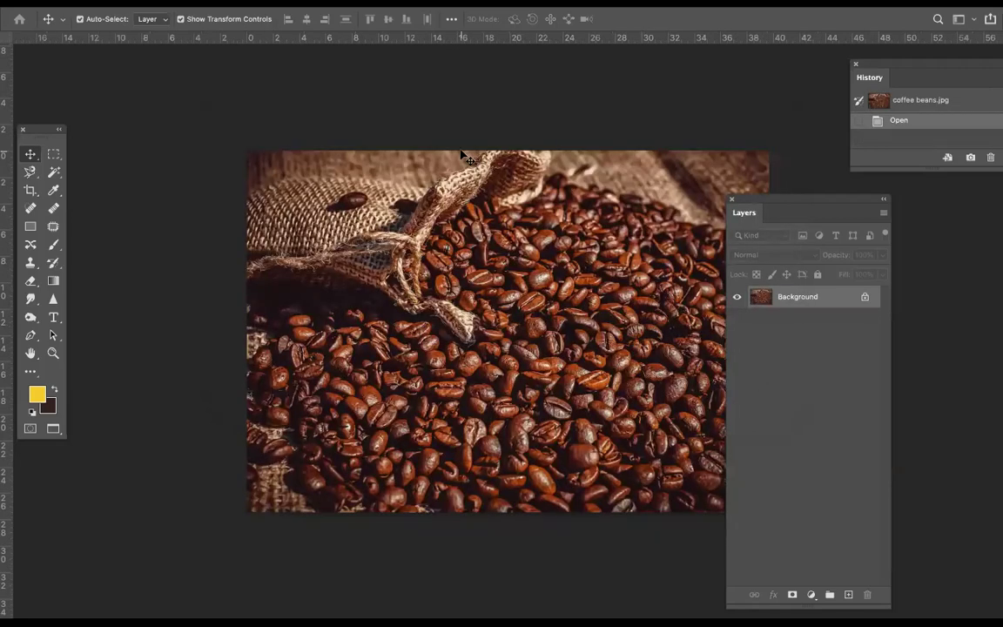
Return to the standard screen mode and switch to the Poster experiment document
{"action": "key", "text": "f"}
{"action": "key", "text": "f"}
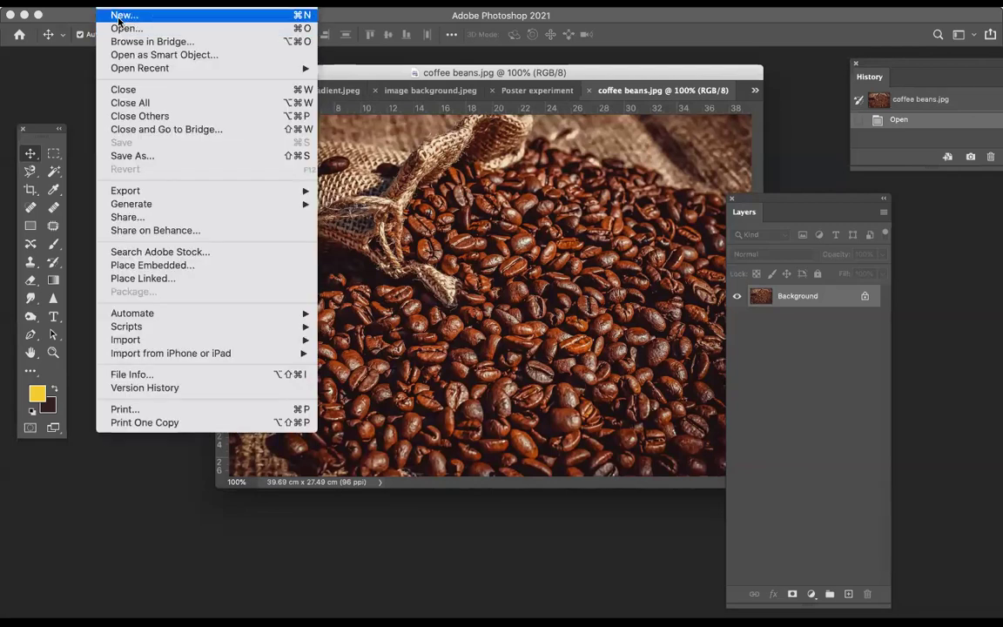
{"action": "left_click", "coordinate": [145, 540]}
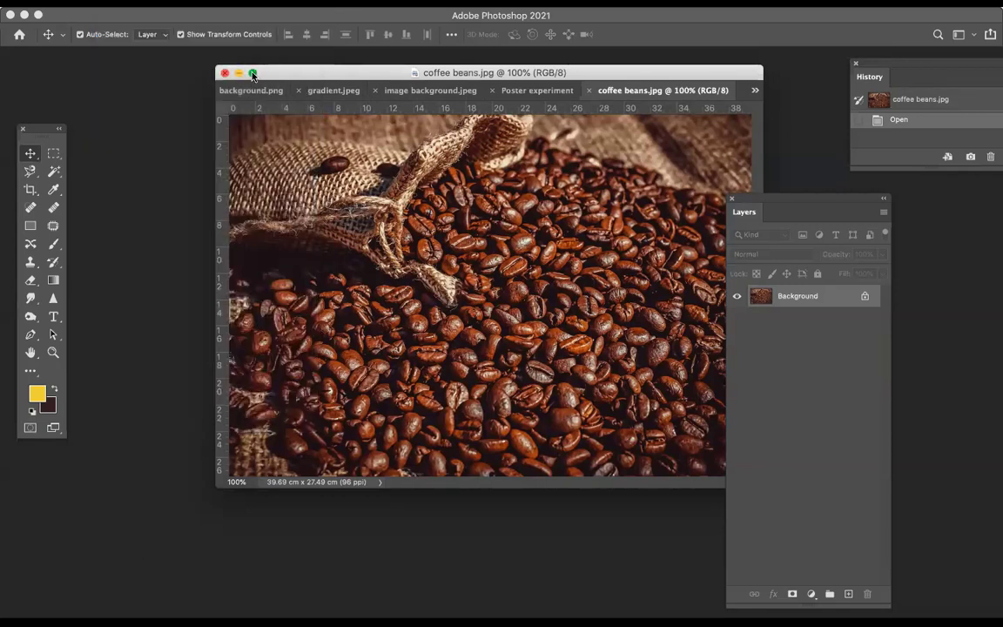
{"action": "left_click", "coordinate": [515, 91]}
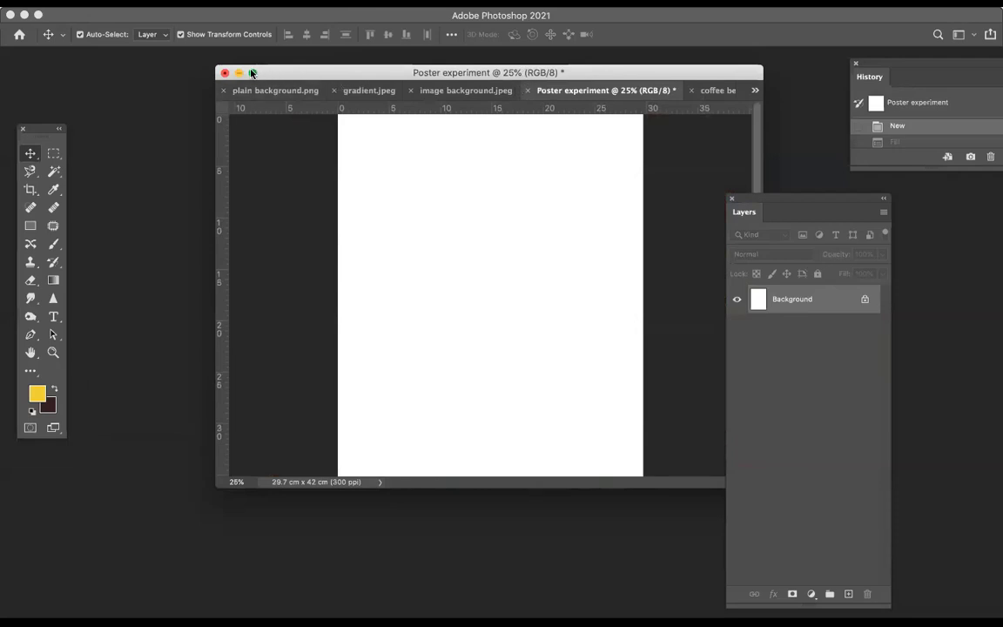
Enlarge the floating document window and dock it back into the main workspace
{"action": "left_click_drag", "start_coordinate": [291, 74], "coordinate": [246, 73]}
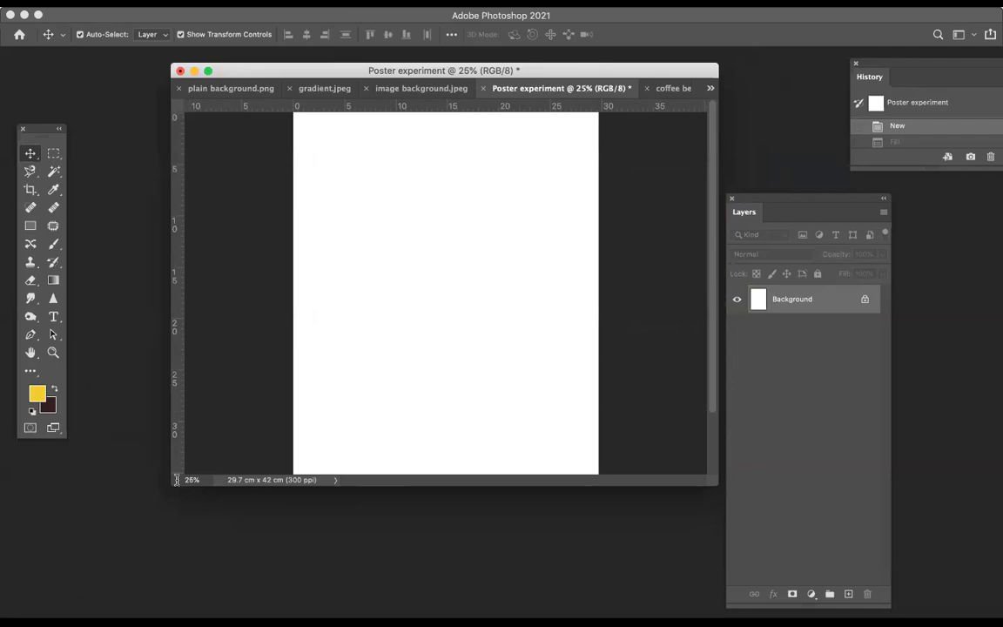
{"action": "left_click_drag", "start_coordinate": [170, 483], "coordinate": [27, 616]}
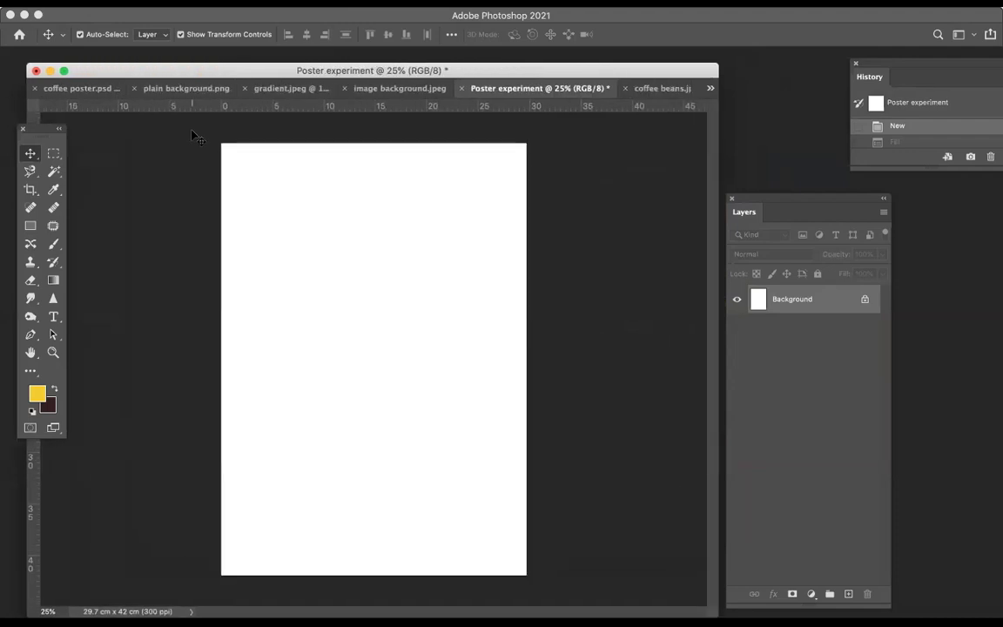
{"action": "left_click_drag", "start_coordinate": [209, 71], "coordinate": [365, 54]}
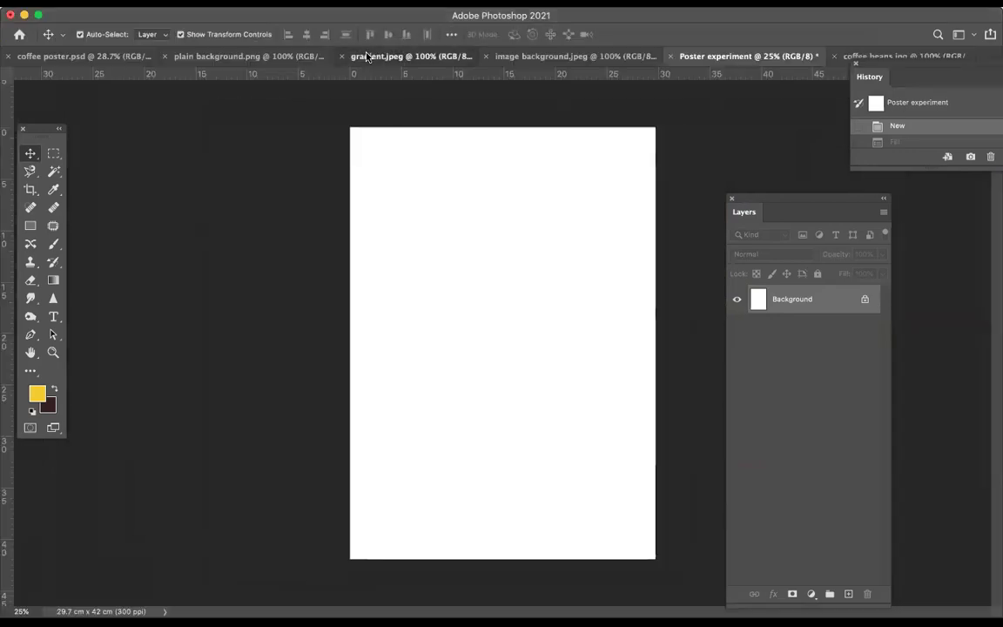
View the gradient.jpeg and plain background.png reference documents and return to Poster experiment
{"action": "left_click", "coordinate": [370, 56]}
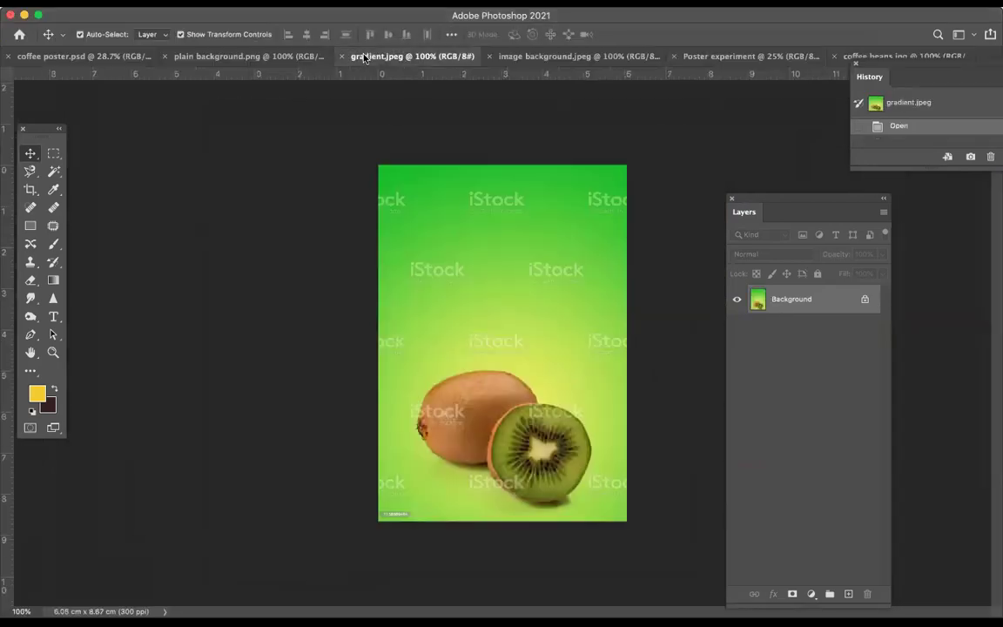
{"action": "left_click", "coordinate": [242, 56]}
{"action": "left_click", "coordinate": [696, 57]}
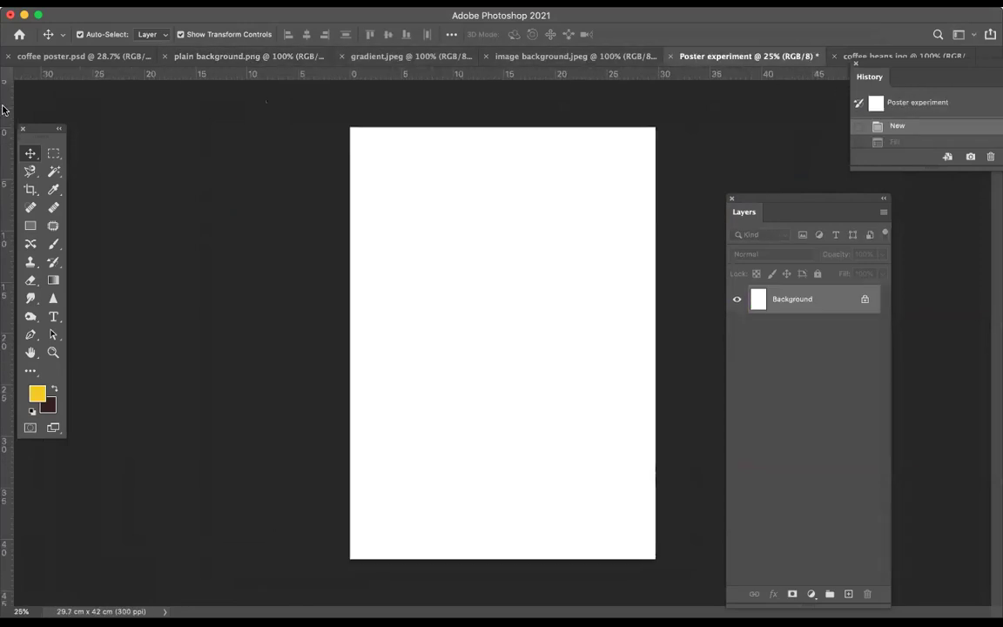
Place coffee beans.jpg from the COFFEE POSTER folder into the poster as an embedded image
{"action": "left_click", "coordinate": [109, 2]}
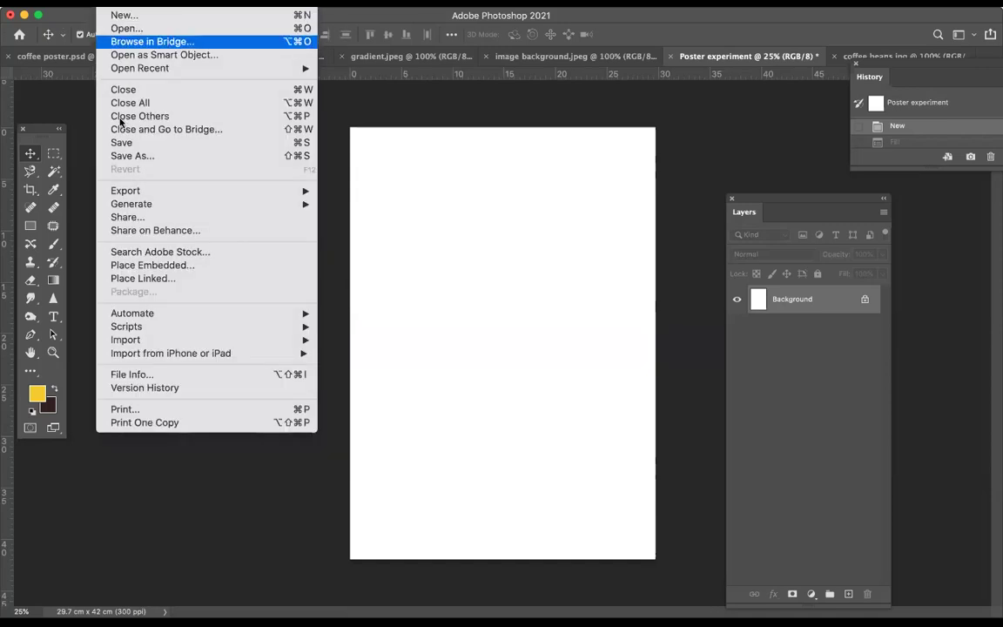
{"action": "left_click", "coordinate": [137, 267]}
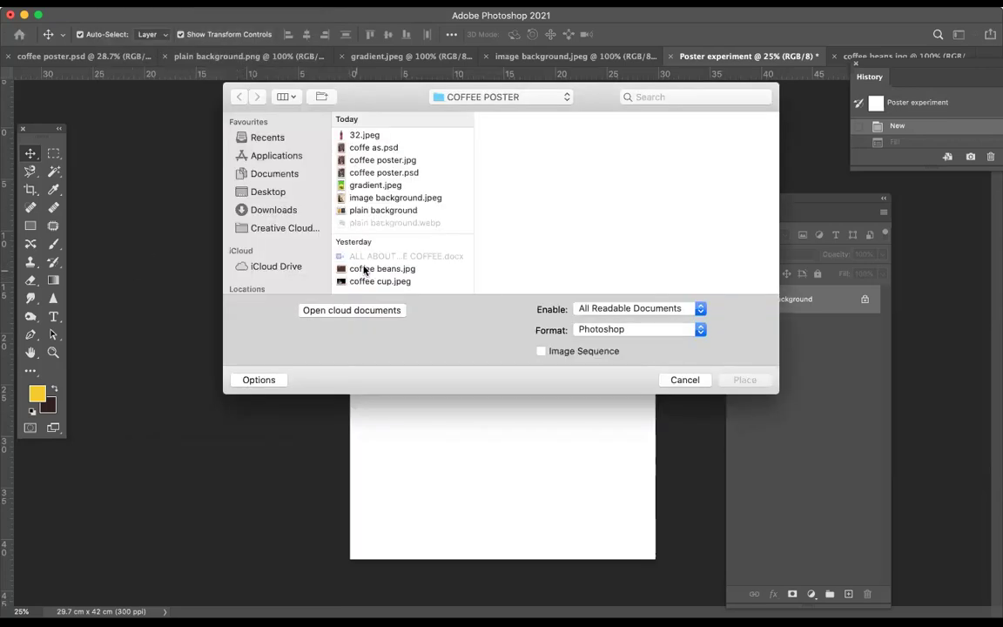
{"action": "left_click", "coordinate": [366, 268]}
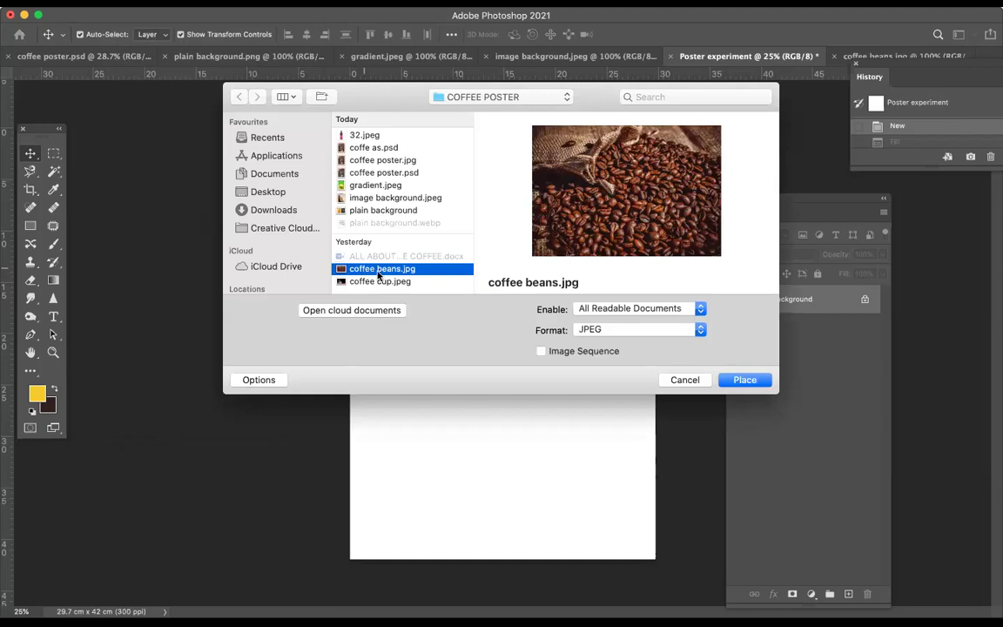
{"action": "left_click", "coordinate": [744, 379]}
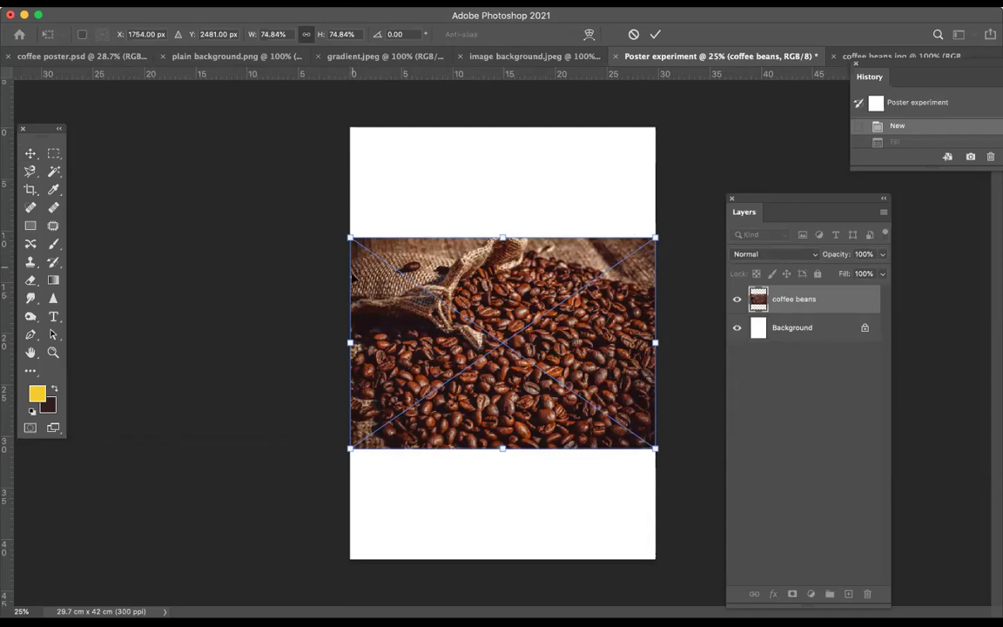
Enlarge the placed coffee beans image to about 118% and position it over the upper part of the page, shifting it rightward
{"action": "left_click_drag", "start_coordinate": [348, 235], "coordinate": [191, 77]}
{"action": "left_click_drag", "start_coordinate": [427, 328], "coordinate": [492, 306]}
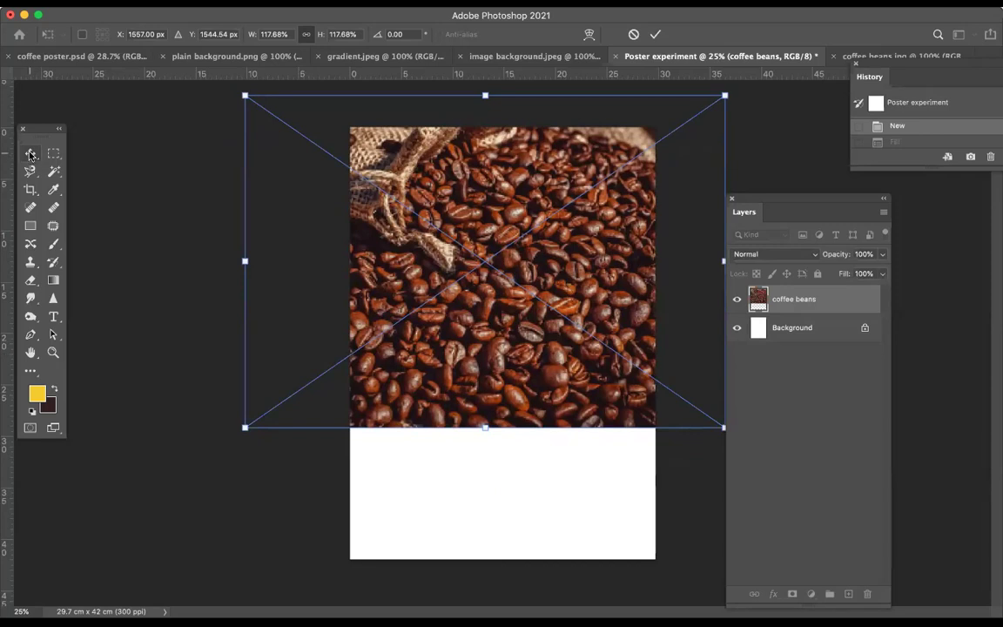
{"action": "left_click_drag", "start_coordinate": [459, 274], "coordinate": [456, 281]}
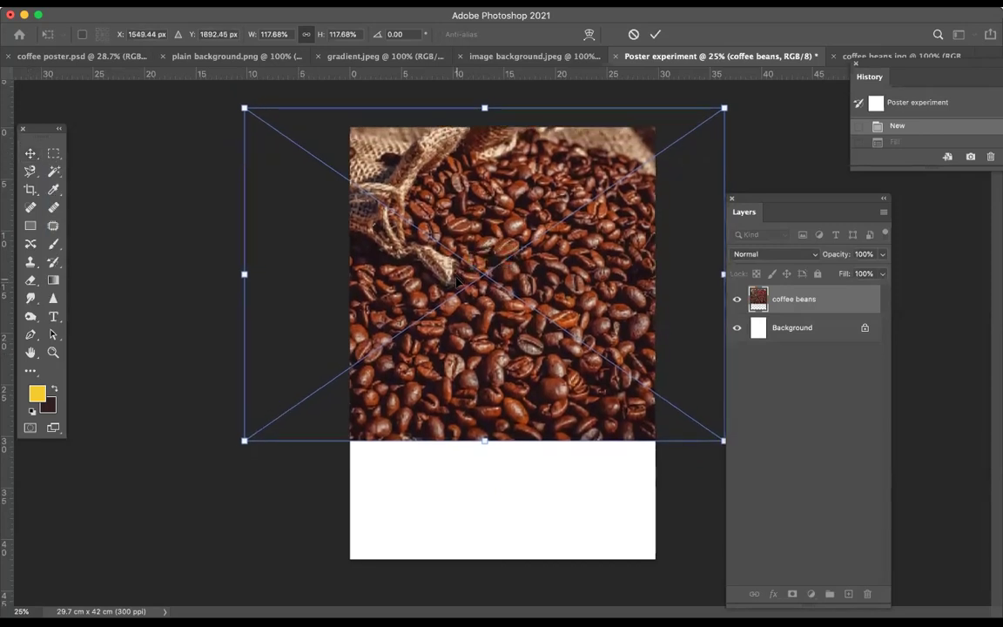
{"action": "key", "text": "Return"}
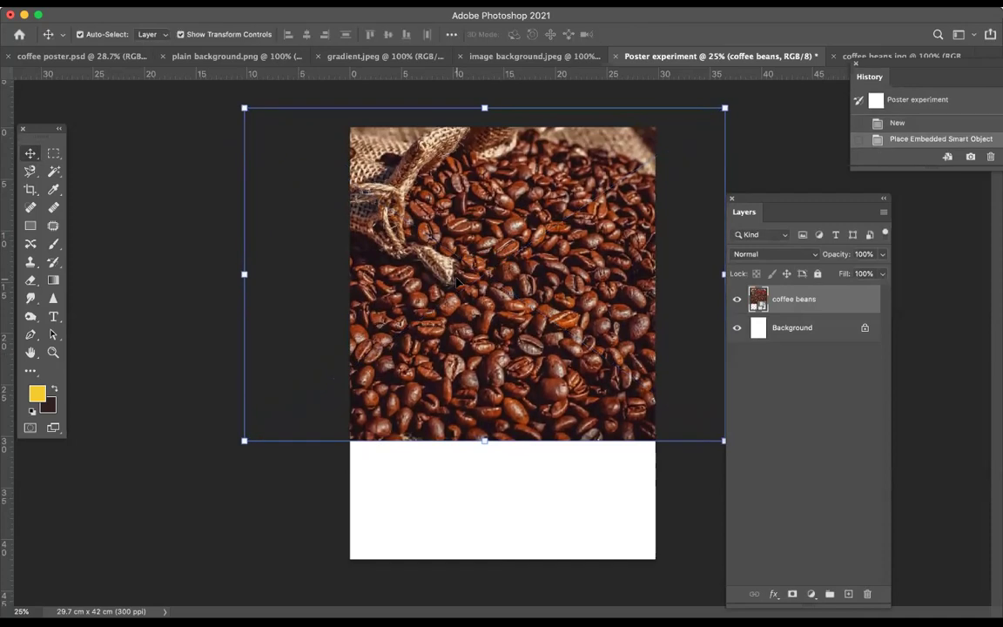
{"action": "left_click", "coordinate": [215, 244]}
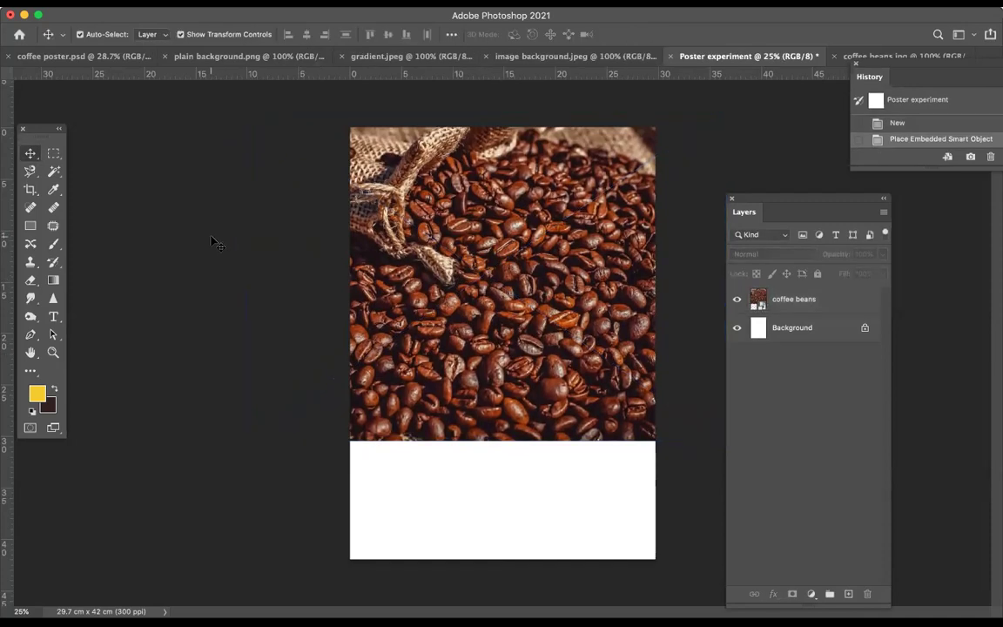
{"action": "left_click_drag", "start_coordinate": [418, 275], "coordinate": [464, 273]}
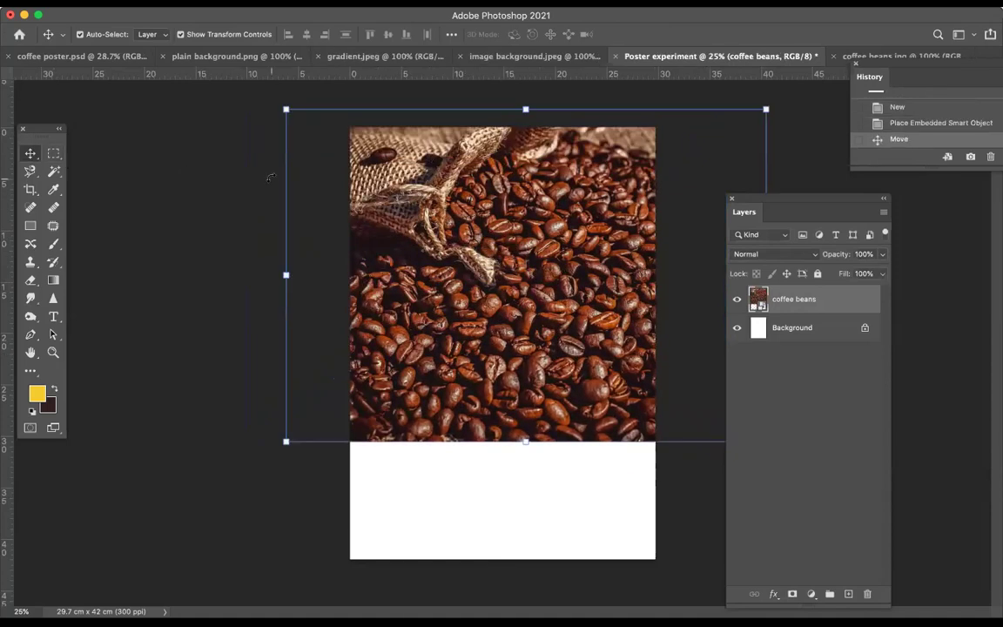
{"action": "key", "text": "ctrl+t"}
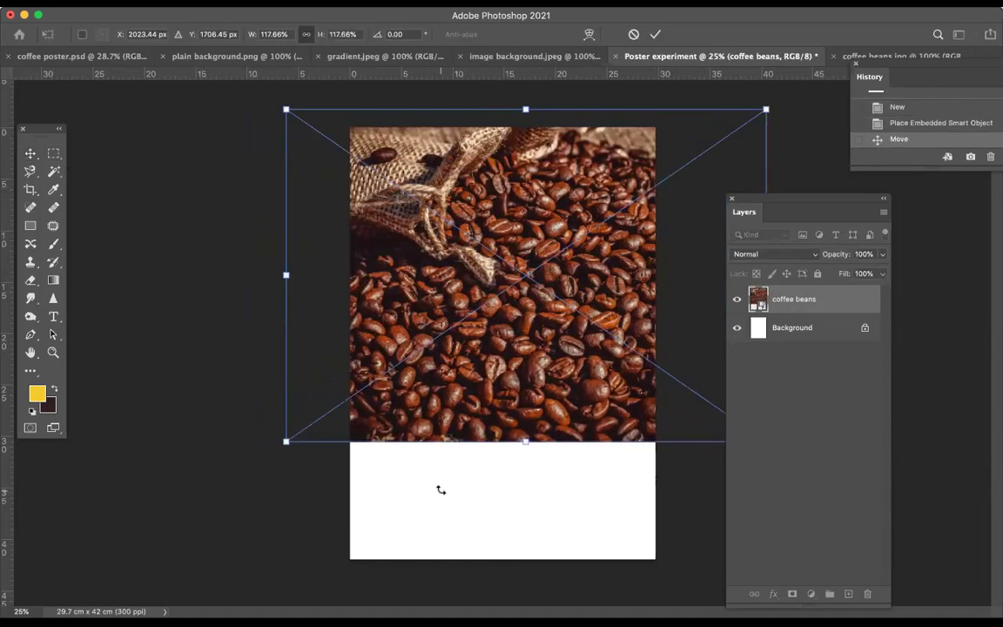
{"action": "left_click", "coordinate": [31, 153]}
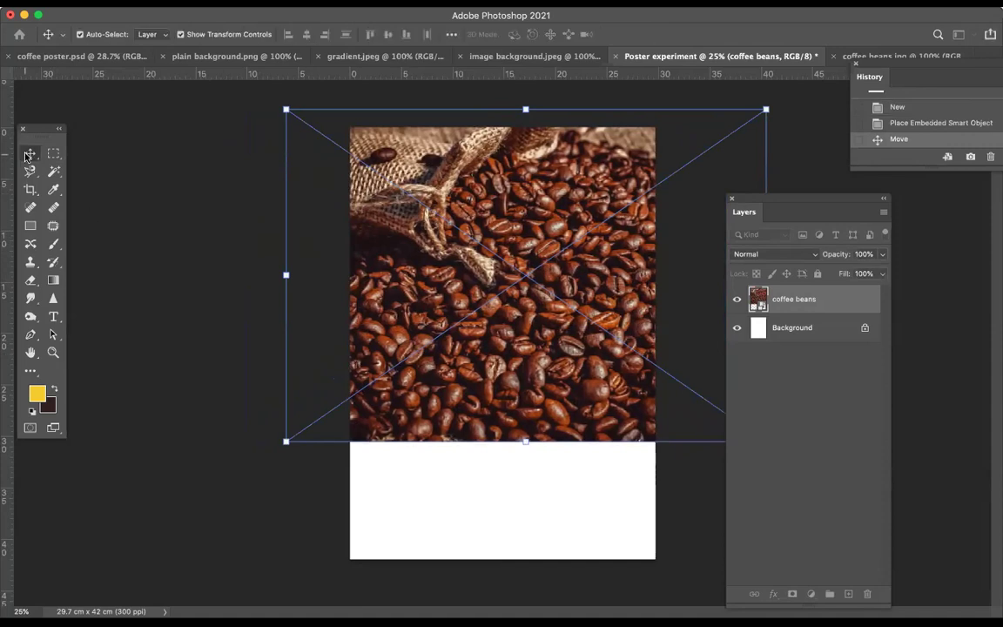
{"action": "left_click", "coordinate": [53, 153]}
{"action": "left_click", "coordinate": [31, 153]}
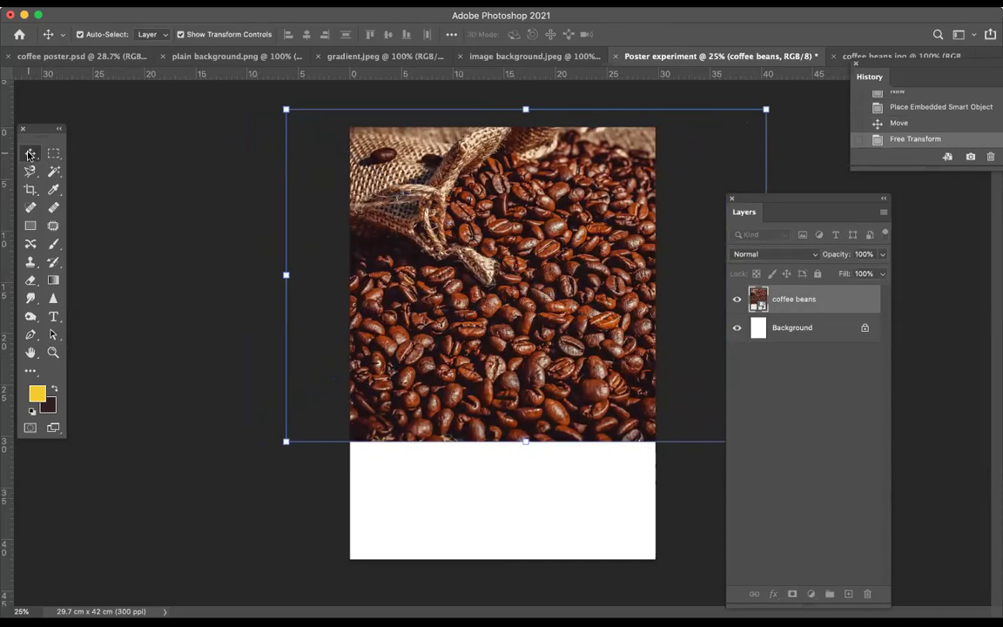
{"action": "left_click", "coordinate": [220, 274]}
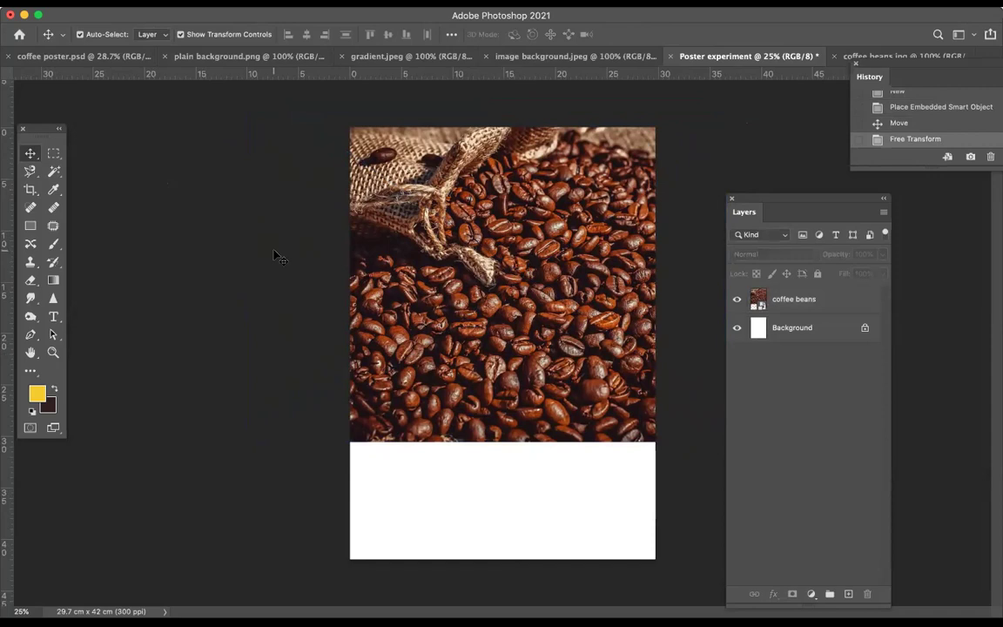
Free-transform the coffee beans layer to about 162% and position it to cover the whole page
{"action": "key", "text": "super"}
{"action": "left_click", "coordinate": [806, 299]}
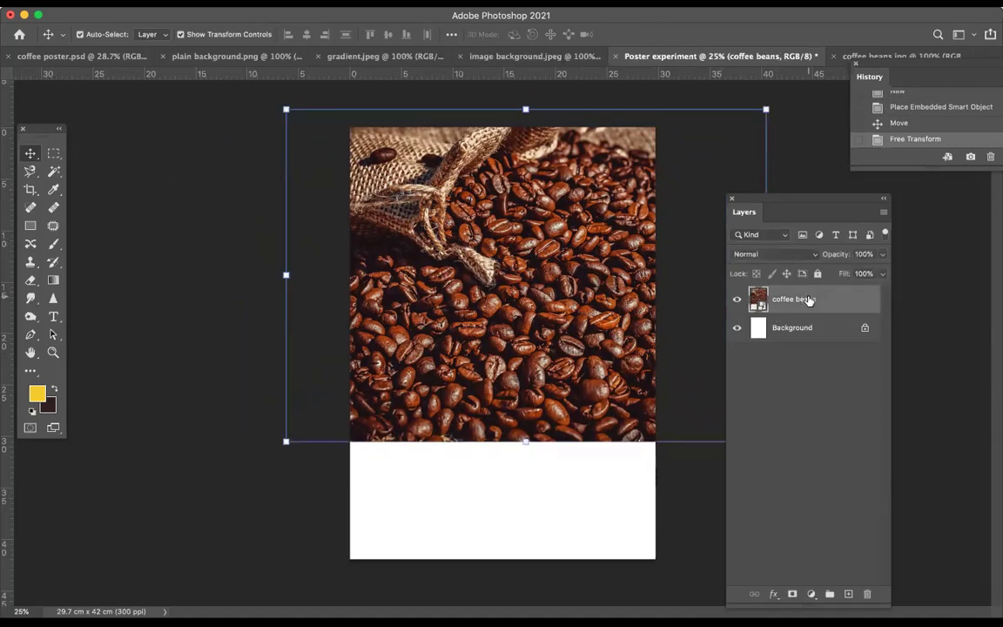
{"action": "key", "text": "super+t"}
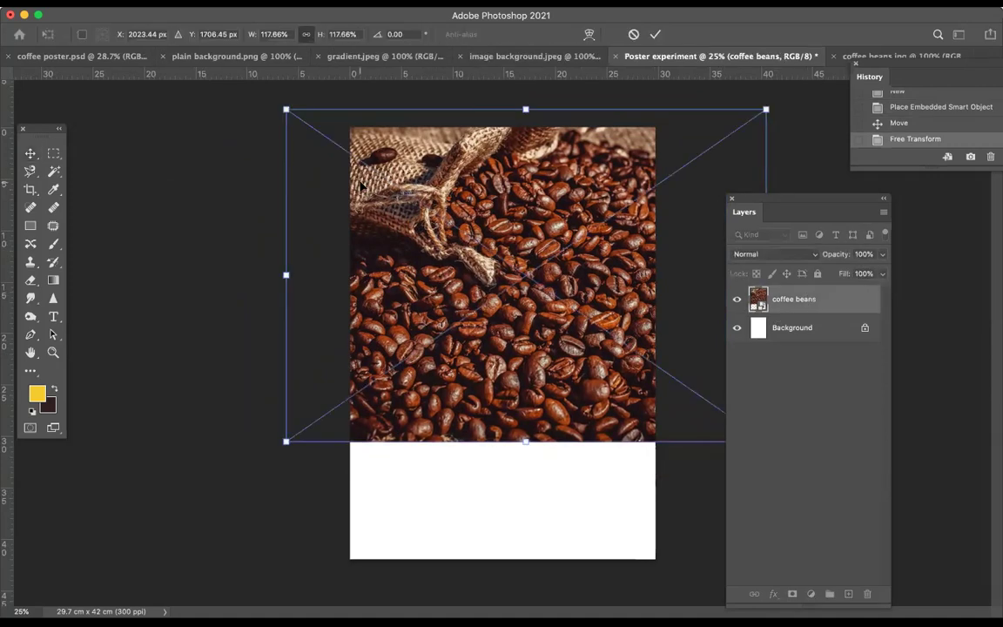
{"action": "left_click_drag", "start_coordinate": [286, 440], "coordinate": [83, 588]}
{"action": "left_click_drag", "start_coordinate": [539, 321], "coordinate": [652, 325]}
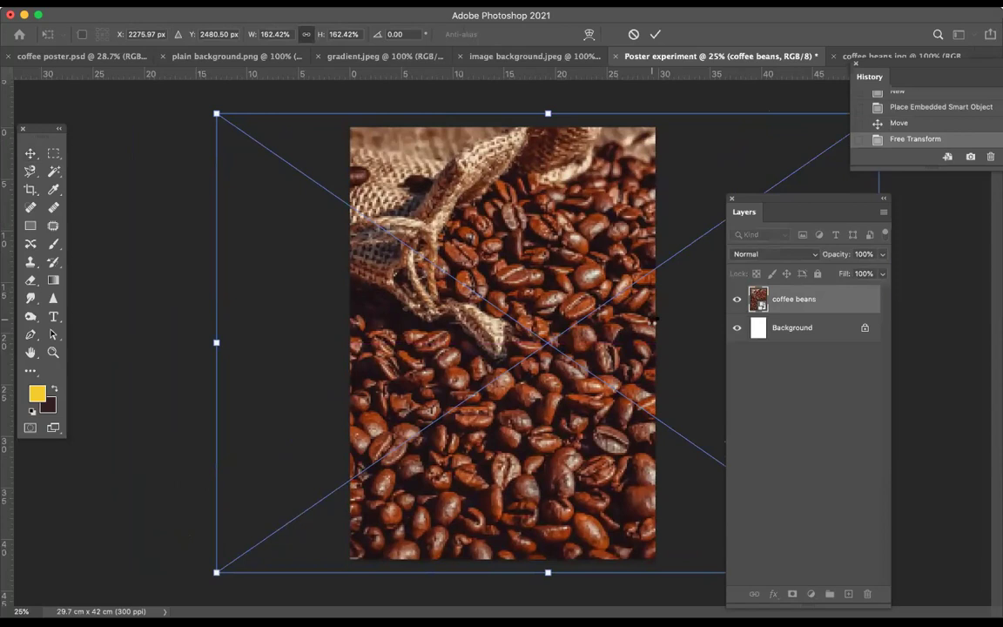
{"action": "key", "text": "Return"}
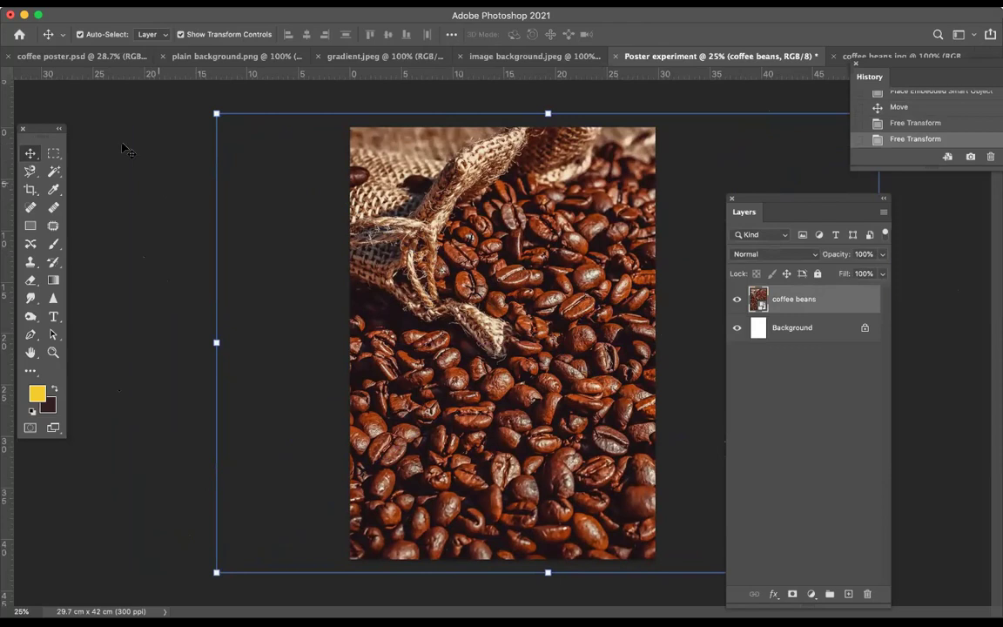
Open the image coffee cup.jpeg from the COFFEE POSTER folder as a separate document
{"action": "left_click", "coordinate": [111, 2]}
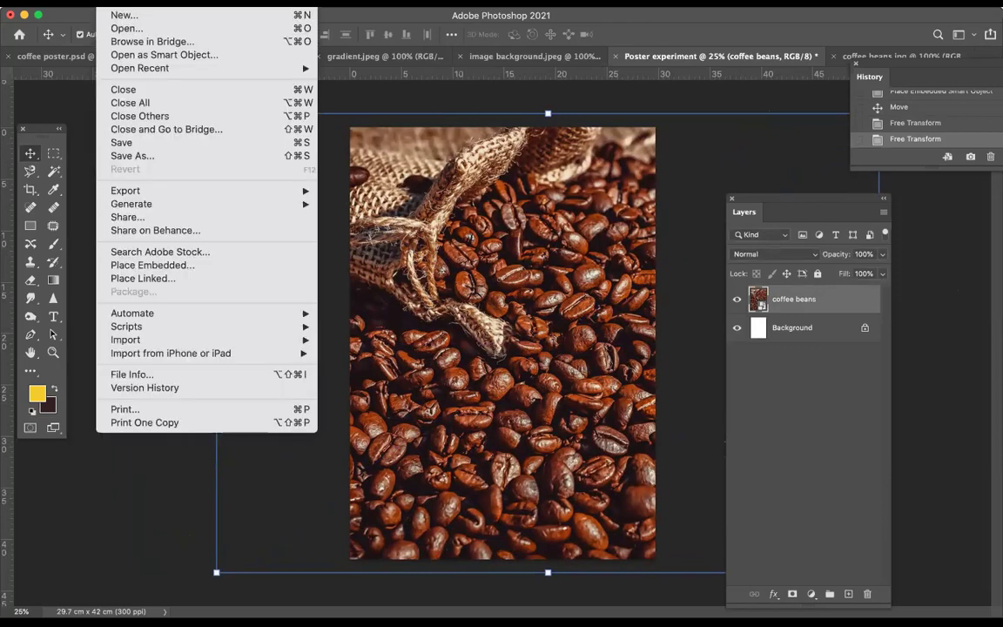
{"action": "left_click", "coordinate": [125, 31]}
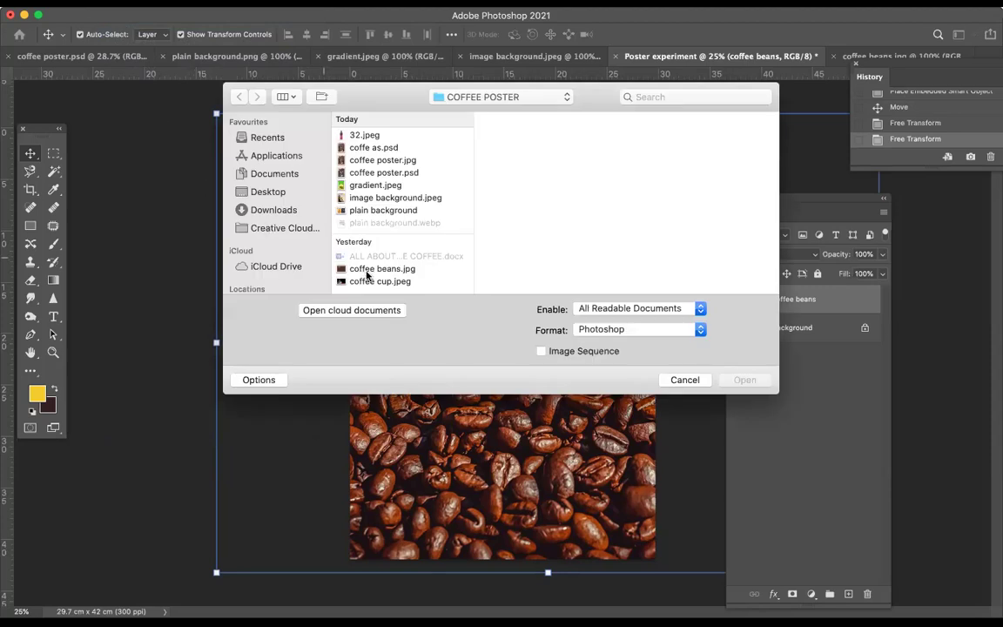
{"action": "left_click", "coordinate": [365, 282]}
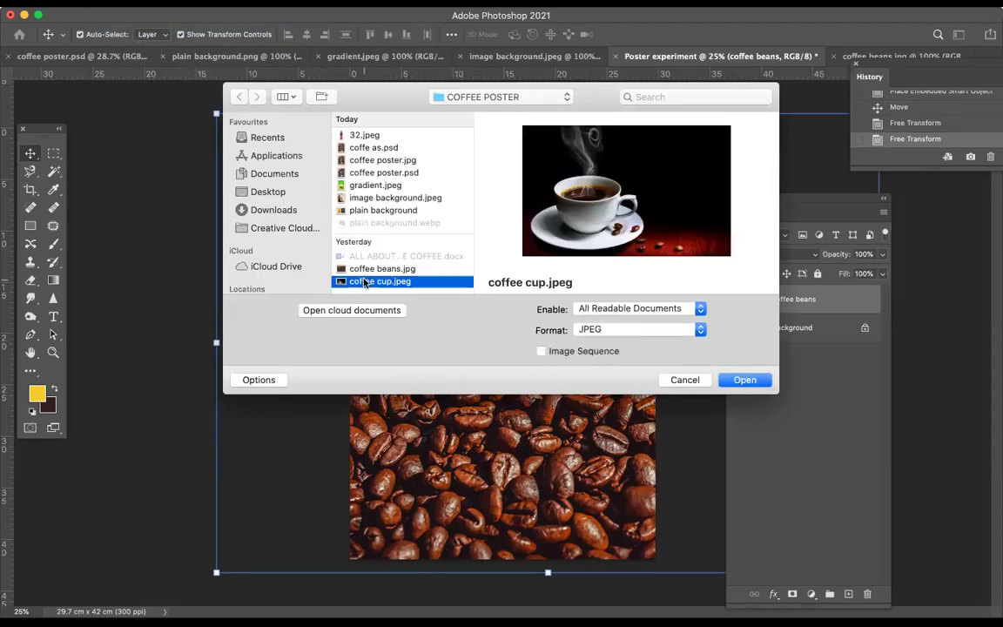
{"action": "left_click", "coordinate": [744, 380]}
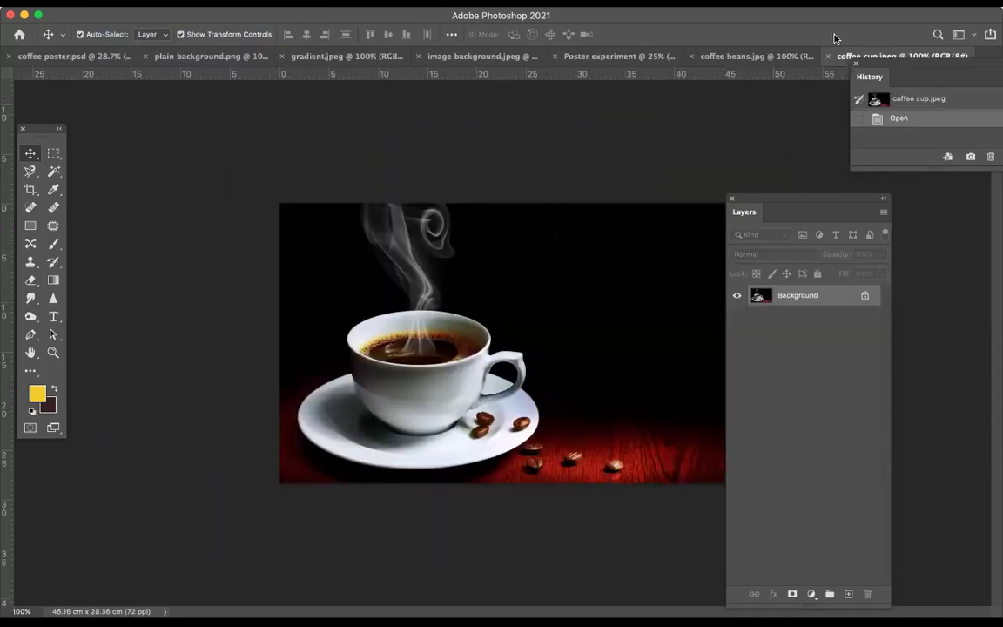
Look through the open coffee beans.jpg, coffee cup.jpeg and Poster experiment documents
{"action": "left_click", "coordinate": [736, 55]}
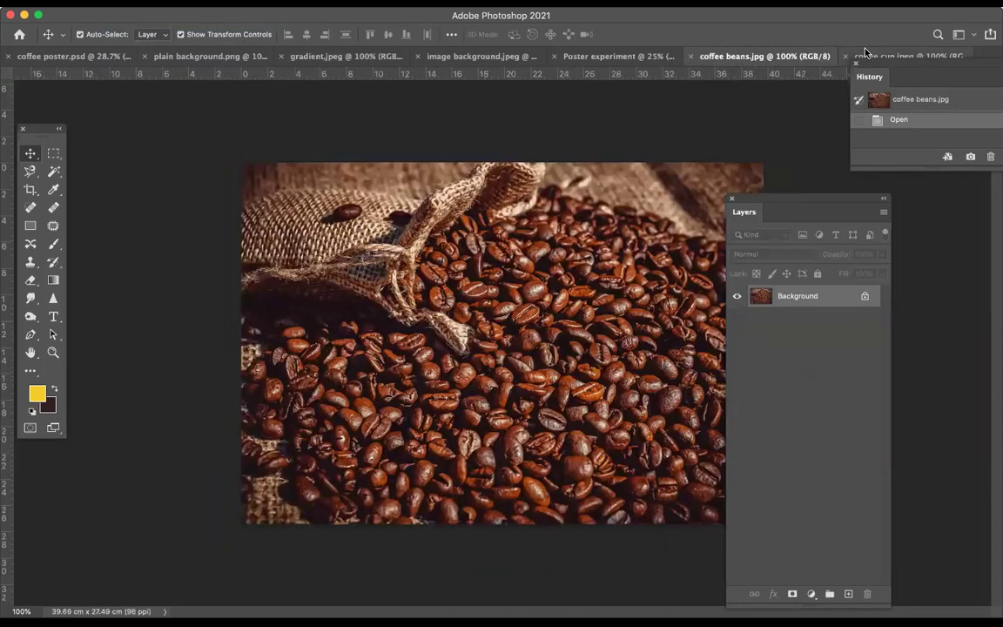
{"action": "left_click", "coordinate": [879, 56]}
{"action": "left_click", "coordinate": [607, 57]}
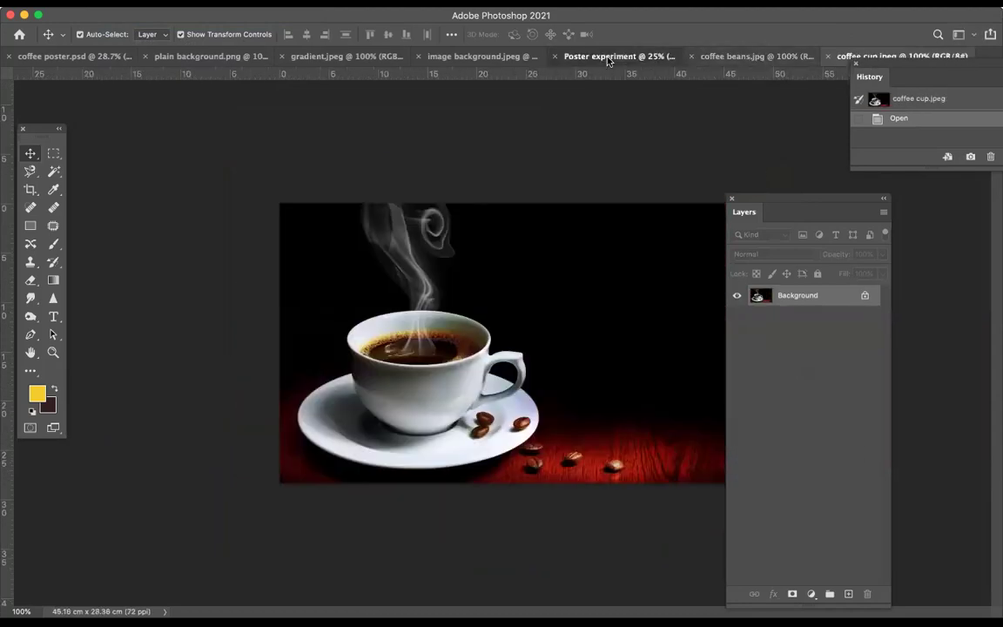
Move the Layers panel clear of the coffee cup image and unlock its Background layer
{"action": "left_click", "coordinate": [880, 56]}
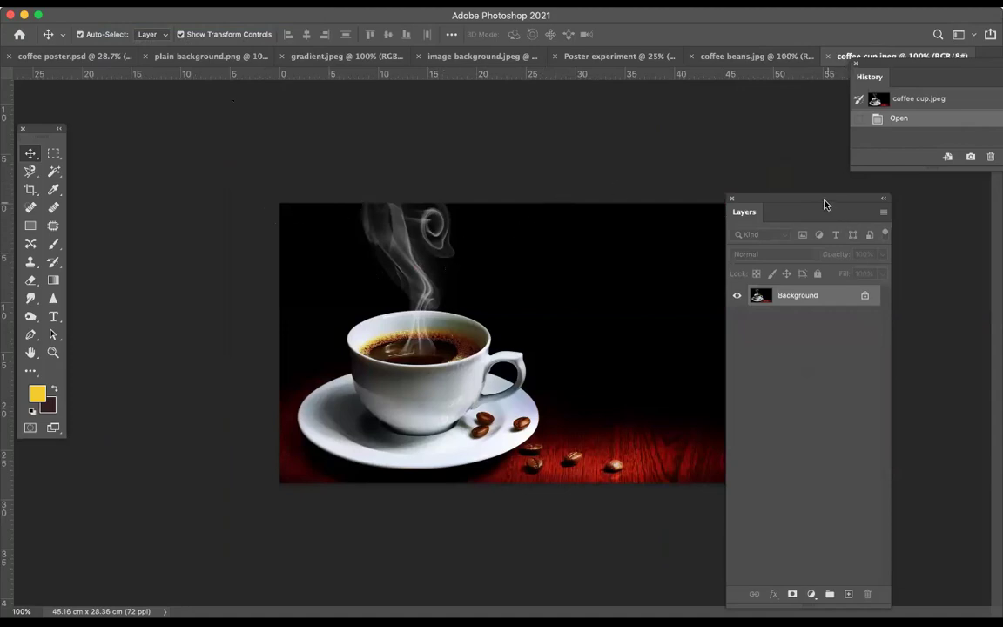
{"action": "left_click_drag", "start_coordinate": [826, 202], "coordinate": [863, 200]}
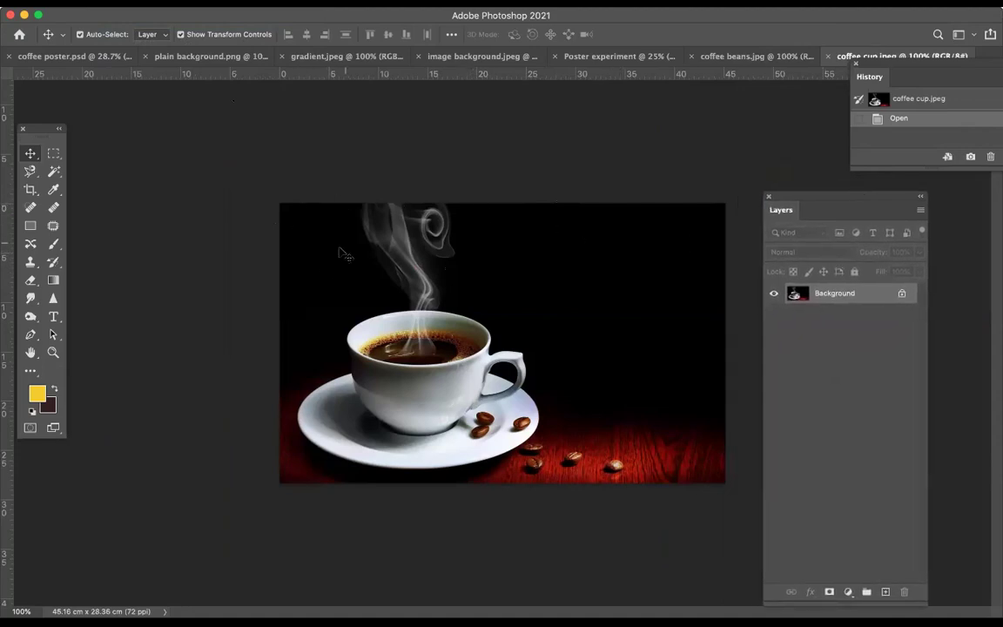
{"action": "left_click", "coordinate": [902, 295]}
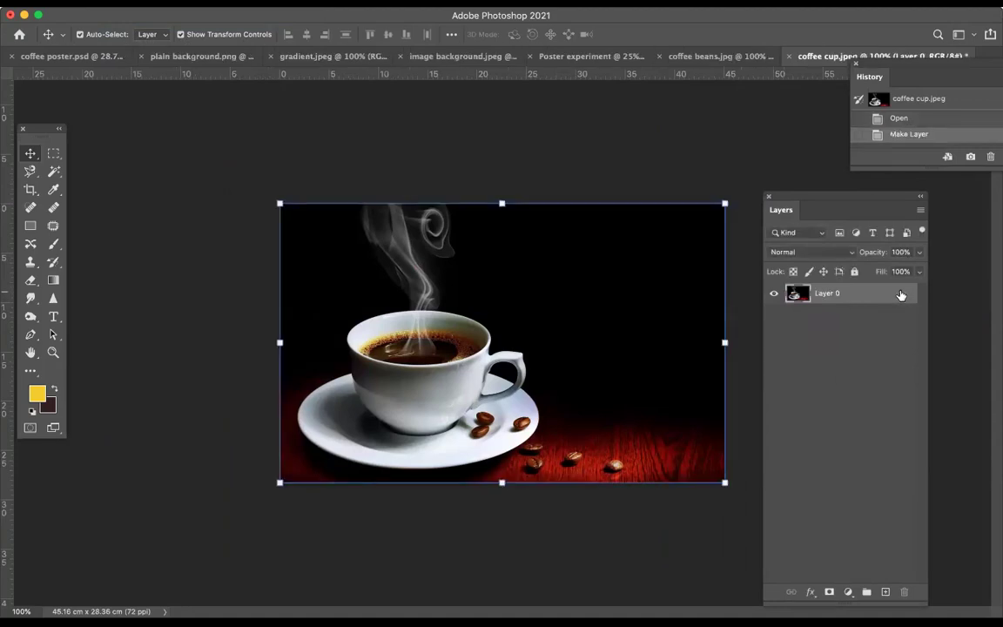
{"action": "left_click", "coordinate": [54, 172]}
{"action": "right_click", "coordinate": [61, 180]}
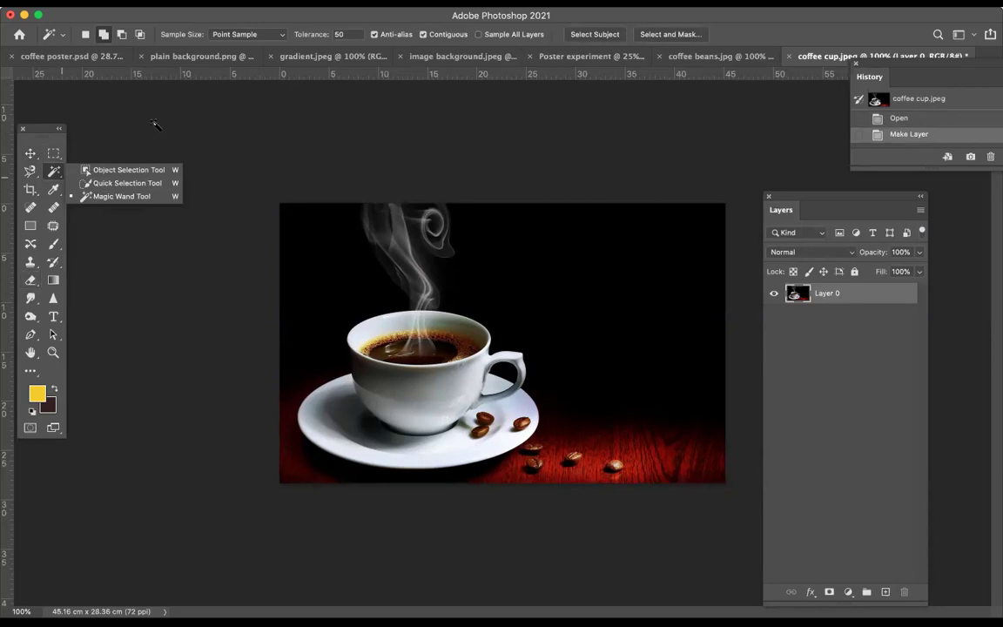
{"action": "left_click", "coordinate": [31, 154]}
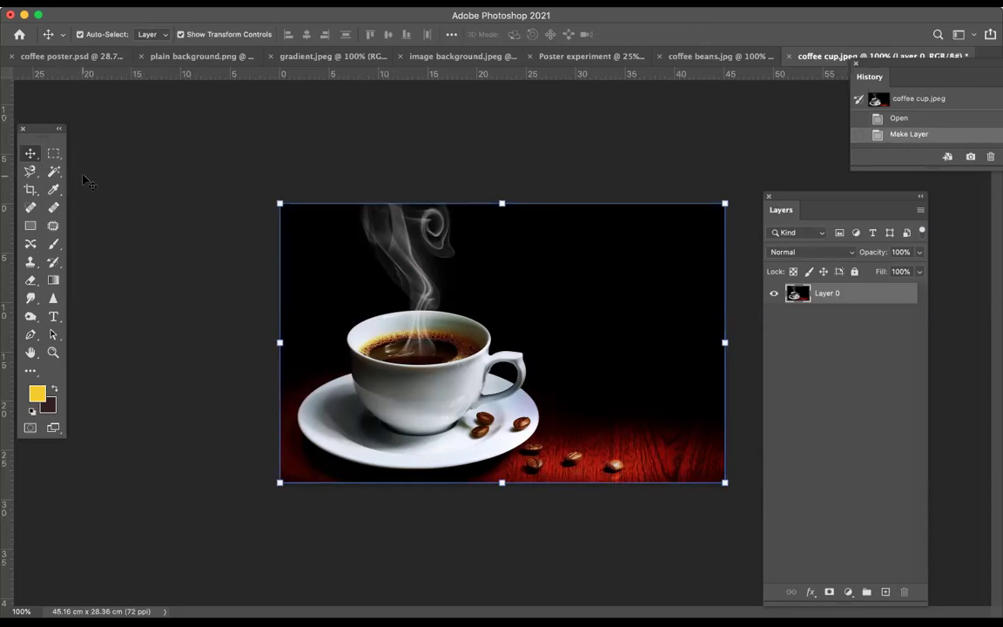
Trace a closed Magnetic Lasso selection around the dark background and steam on the left side of the cup and saucer
{"action": "left_click", "coordinate": [31, 172]}
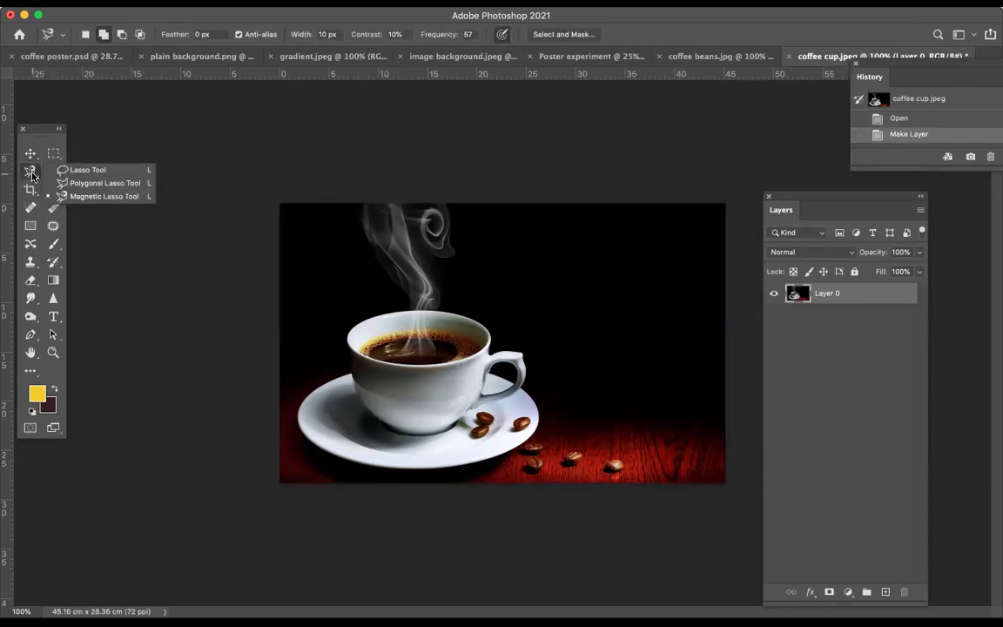
{"action": "left_click", "coordinate": [75, 196]}
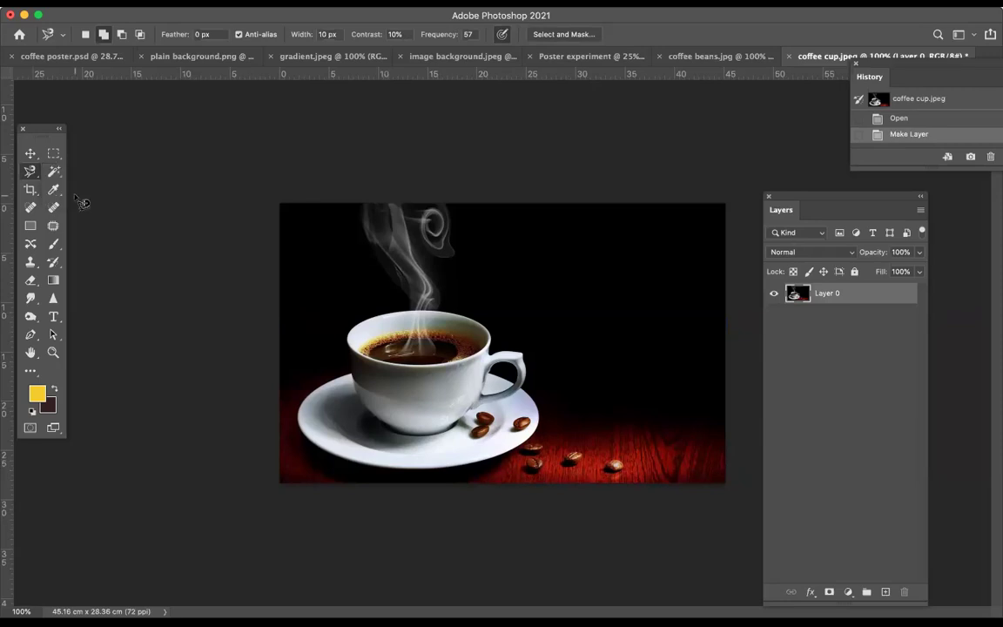
{"action": "left_click", "coordinate": [440, 310]}
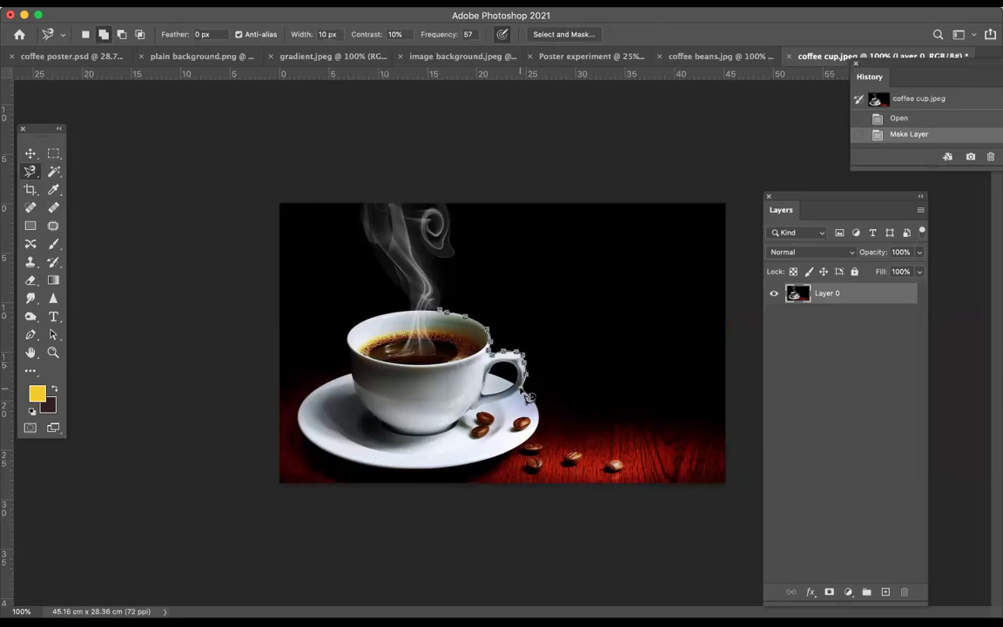
{"action": "key", "text": "Escape"}
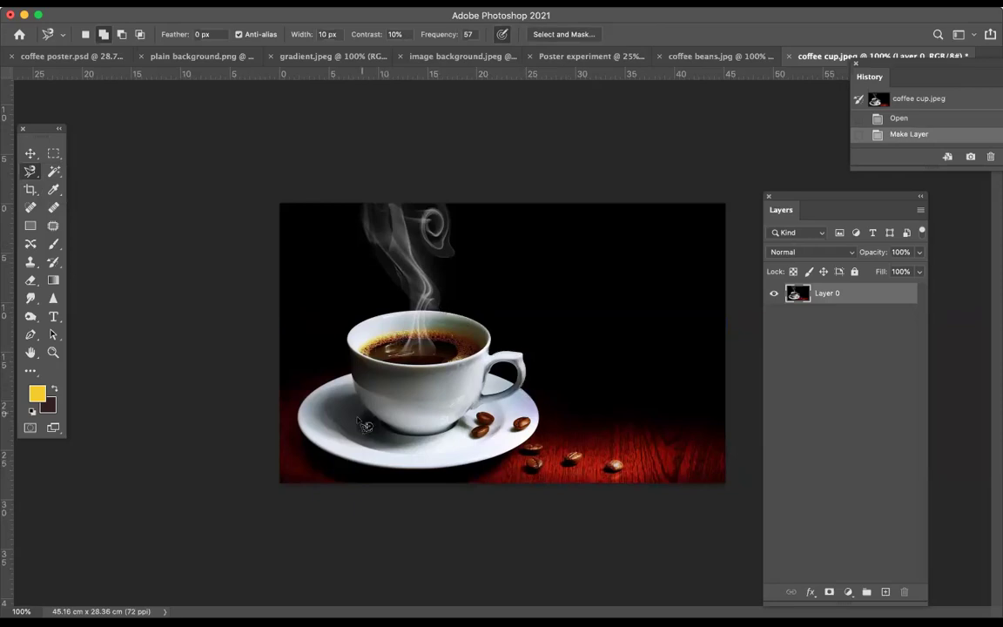
{"action": "left_click", "coordinate": [299, 415]}
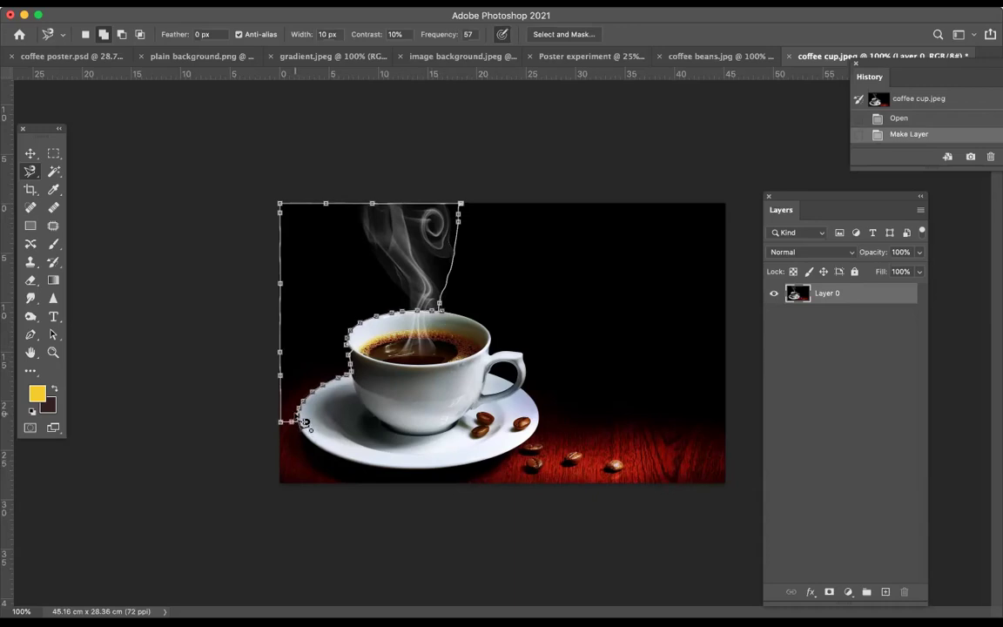
{"action": "left_click", "coordinate": [302, 422]}
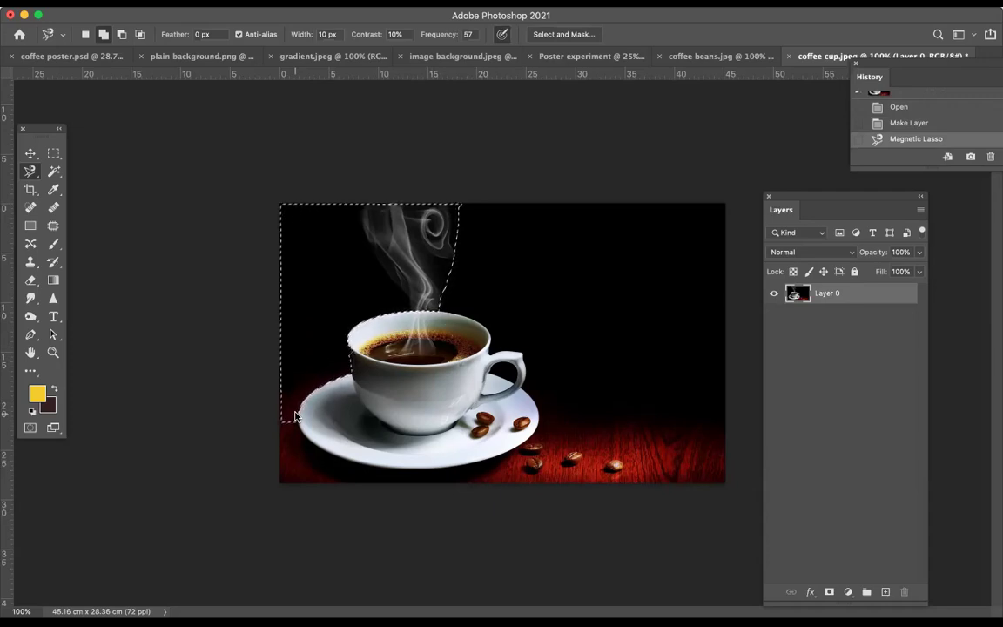
{"action": "mouse_move", "coordinate": [300, 413]}
{"action": "left_mouse_down"}
{"action": "mouse_move", "coordinate": [448, 384]}
{"action": "mouse_move", "coordinate": [360, 355]}
{"action": "left_mouse_up"}
{"action": "left_click", "coordinate": [293, 415]}
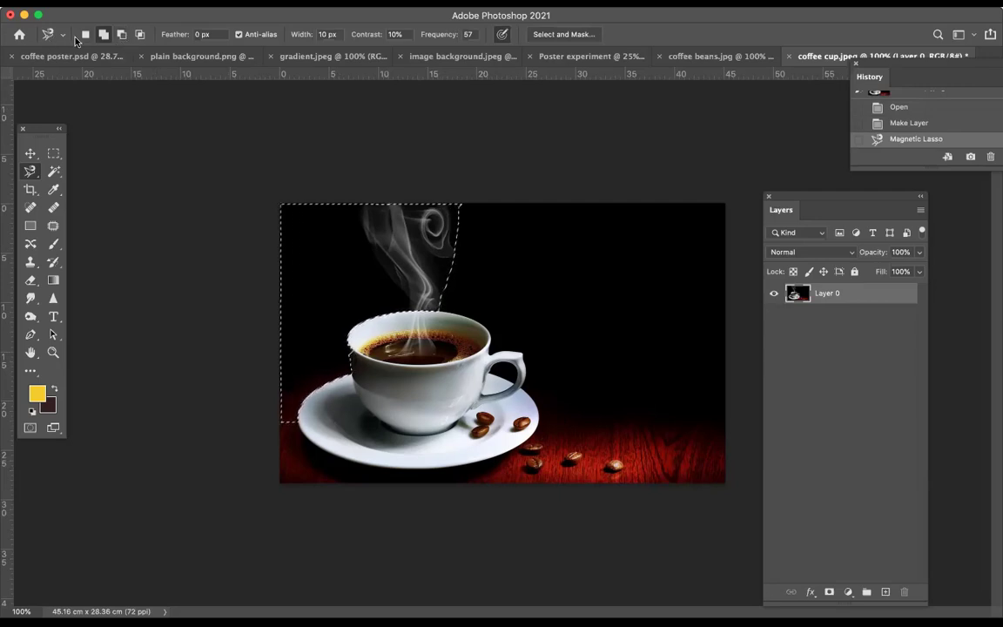
Subtract the area at the cup's left rim from the selection, delete the selected background and deselect
{"action": "left_click", "coordinate": [123, 36]}
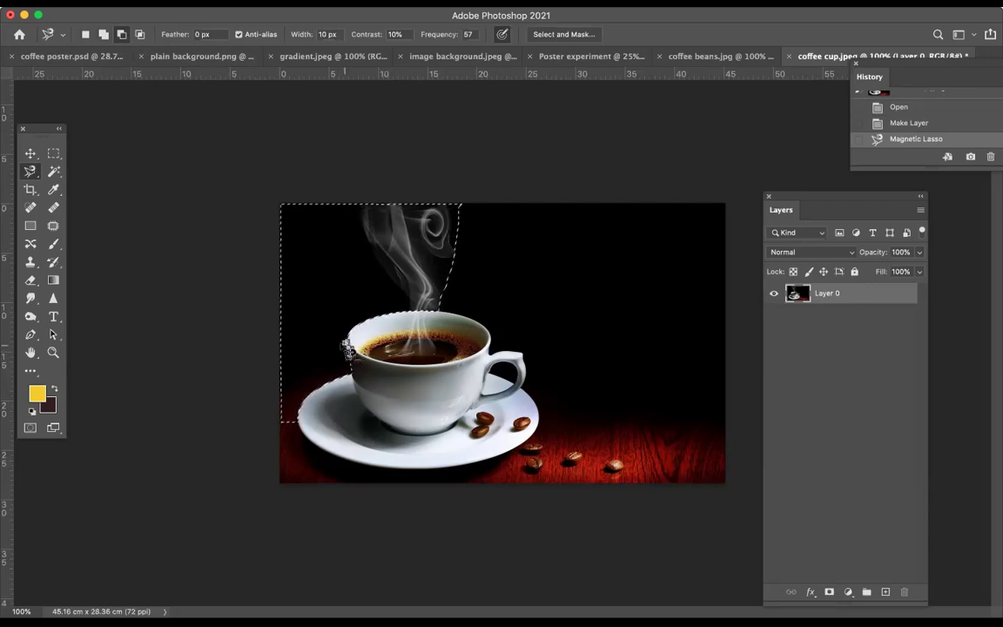
{"action": "left_click", "coordinate": [348, 359]}
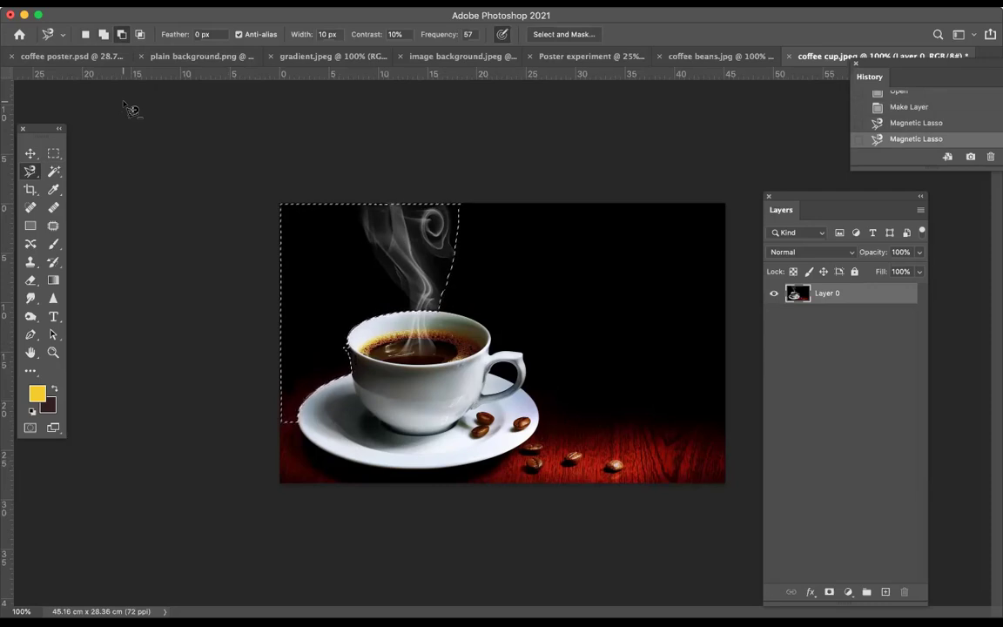
{"action": "key", "text": "BackSpace"}
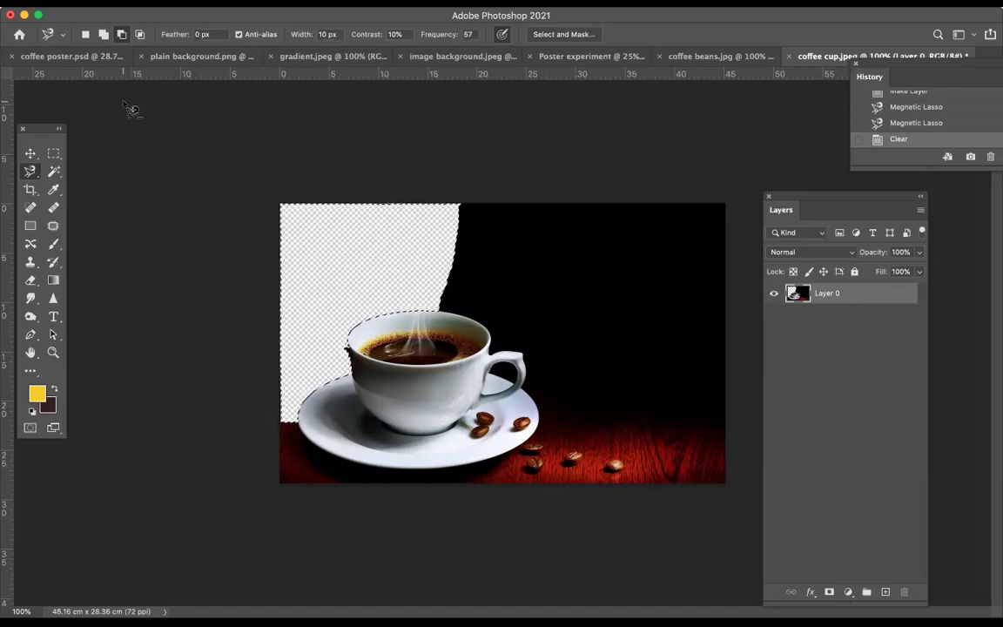
{"action": "key", "text": "super+d"}
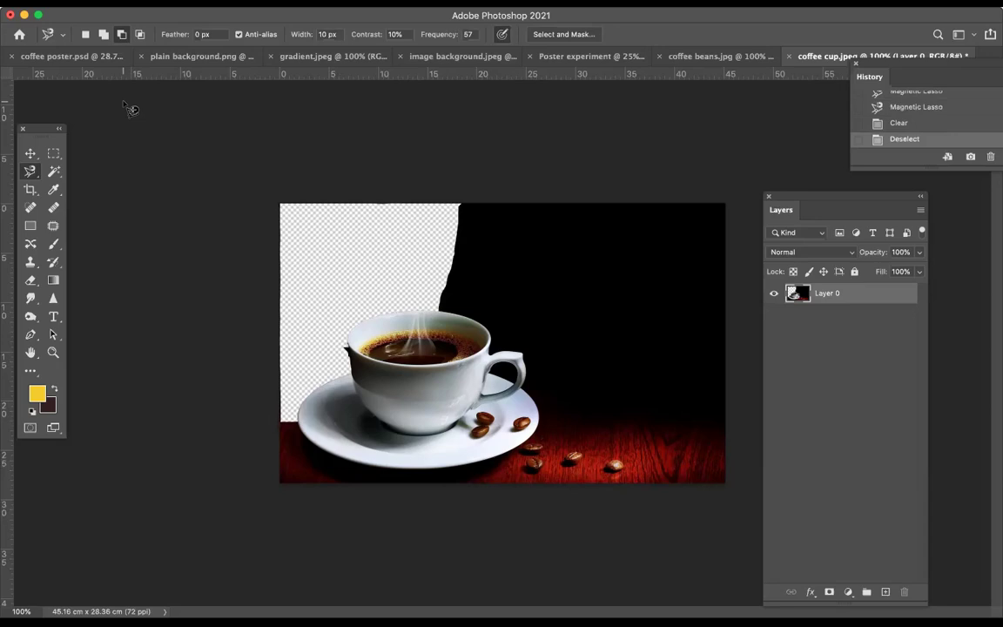
Select the dark background inside the cup handle with the Magic Wand, delete it and deselect
{"action": "left_click", "coordinate": [54, 172]}
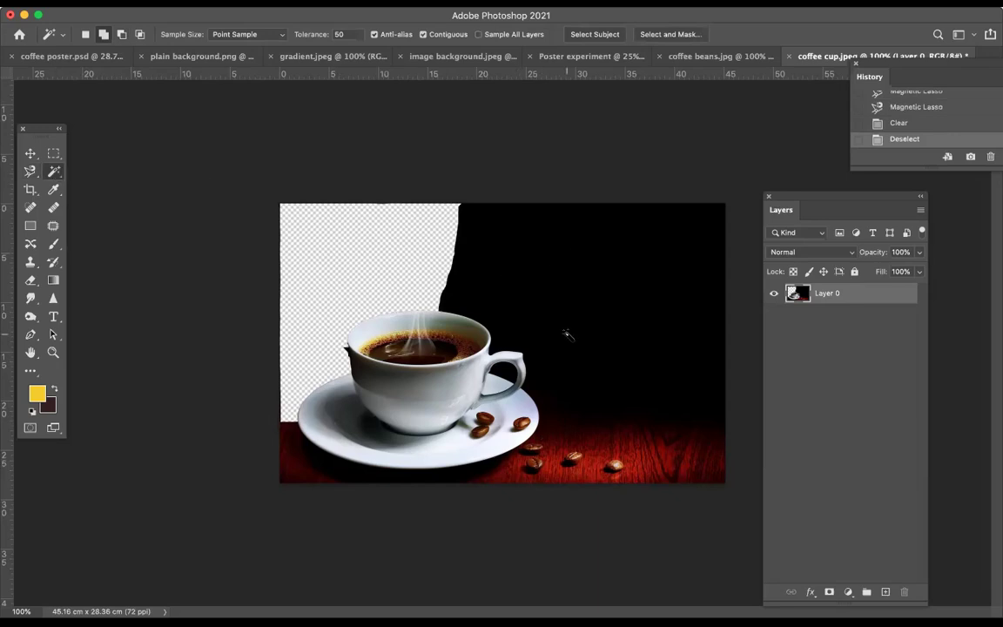
{"action": "left_click", "coordinate": [505, 374]}
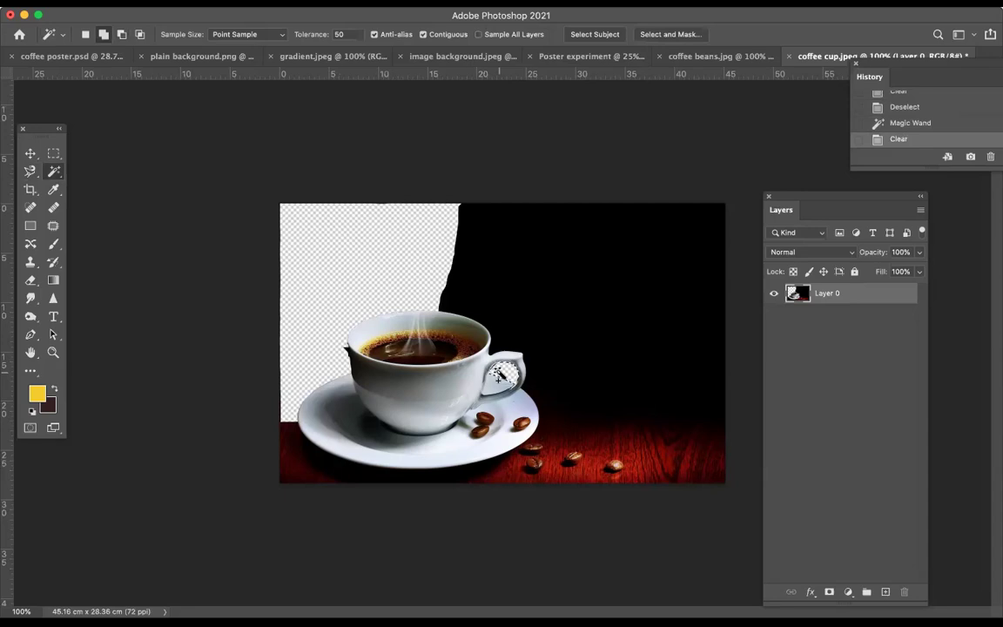
{"action": "key", "text": "super+d"}
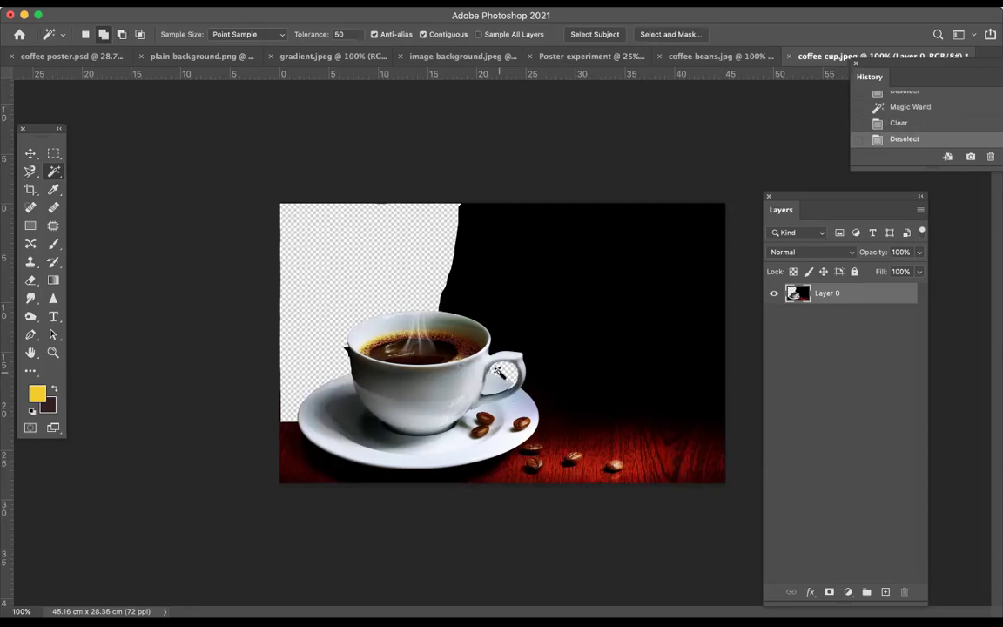
Select the black background and red table right of the cup with a 175 px Quick Selection brush, delete them and deselect
{"action": "right_click", "coordinate": [59, 178]}
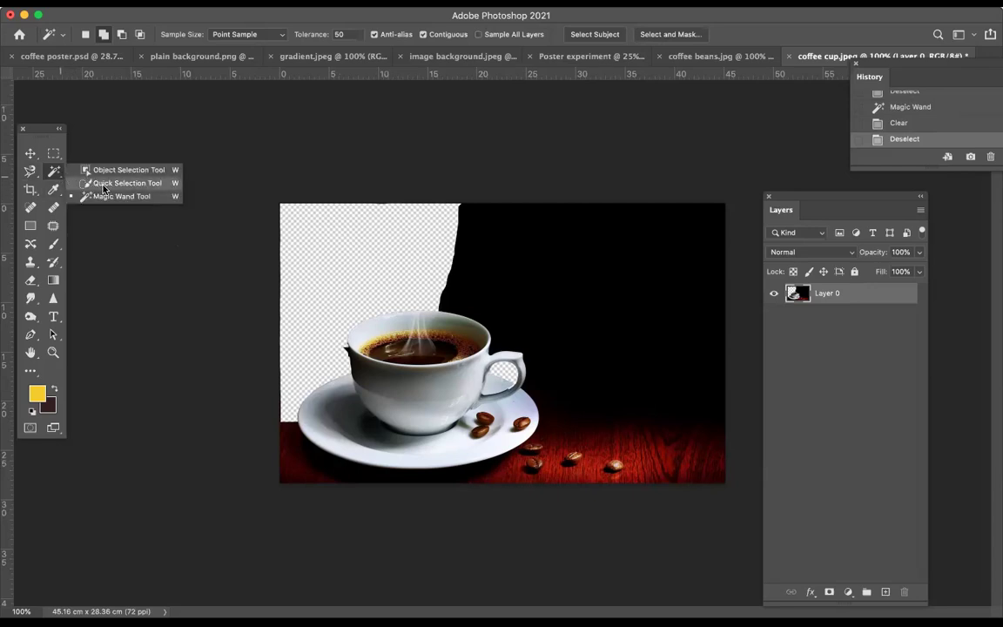
{"action": "left_click", "coordinate": [102, 183]}
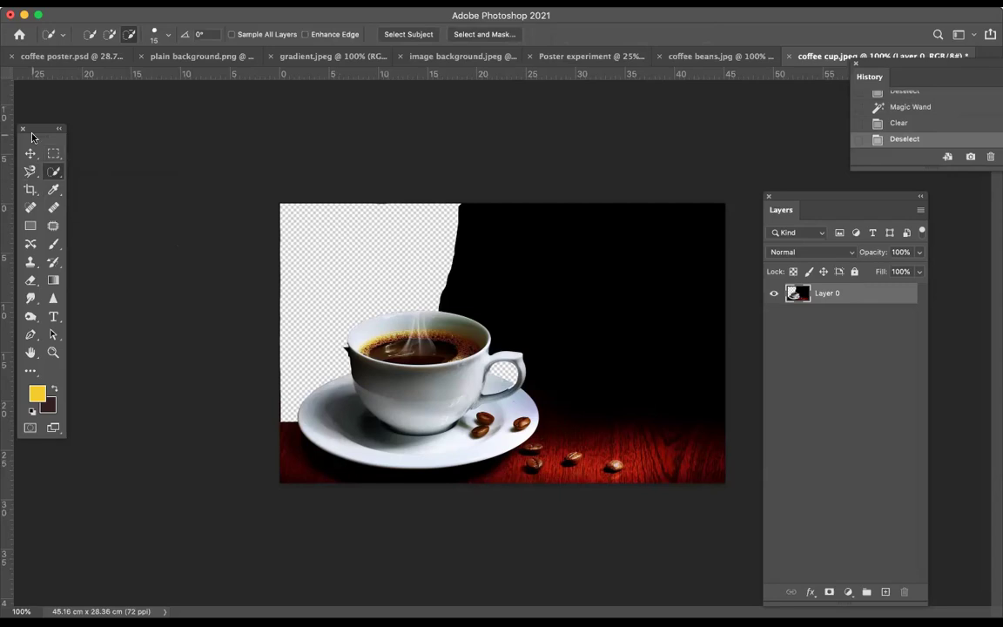
{"action": "left_click_drag", "start_coordinate": [35, 129], "coordinate": [60, 129]}
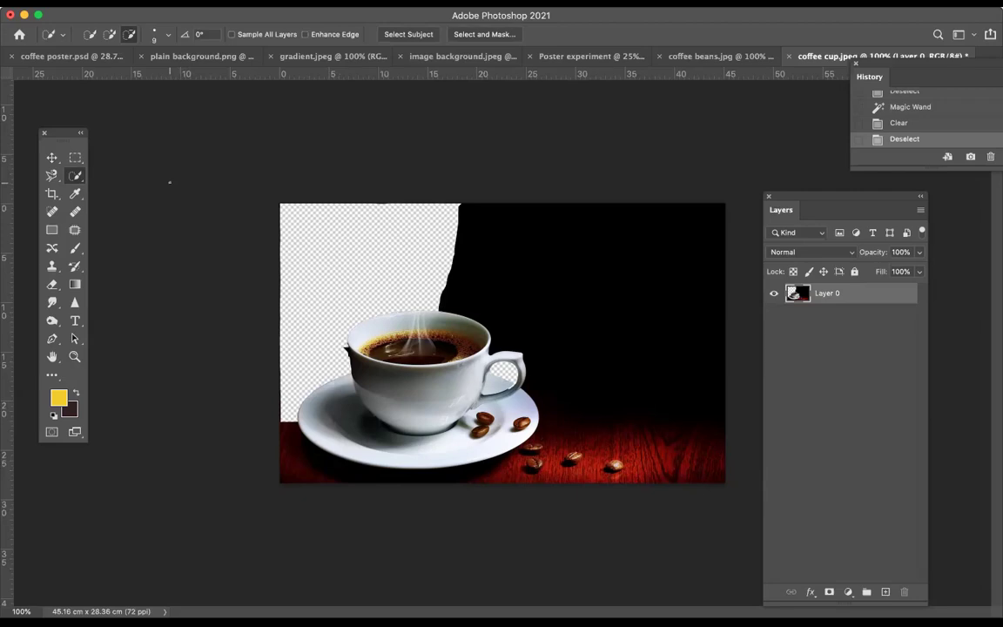
{"action": "key", "text": "bracketright"}
{"action": "key", "text": "bracketright"}
{"action": "key", "text": "bracketright"}
{"action": "key", "text": "bracketright"}
{"action": "key", "text": "bracketright"}
{"action": "key", "text": "bracketright"}
{"action": "key", "text": "bracketright"}
{"action": "key", "text": "bracketright"}
{"action": "key", "text": "bracketright"}
{"action": "key", "text": "bracketright"}
{"action": "key", "text": "bracketright"}
{"action": "key", "text": "bracketright"}
{"action": "key", "text": "bracketright"}
{"action": "key", "text": "bracketleft"}
{"action": "key", "text": "bracketleft"}
{"action": "key", "text": "bracketleft"}
{"action": "key", "text": "bracketright"}
{"action": "key", "text": "bracketright"}
{"action": "left_click_drag", "start_coordinate": [464, 224], "coordinate": [589, 275]}
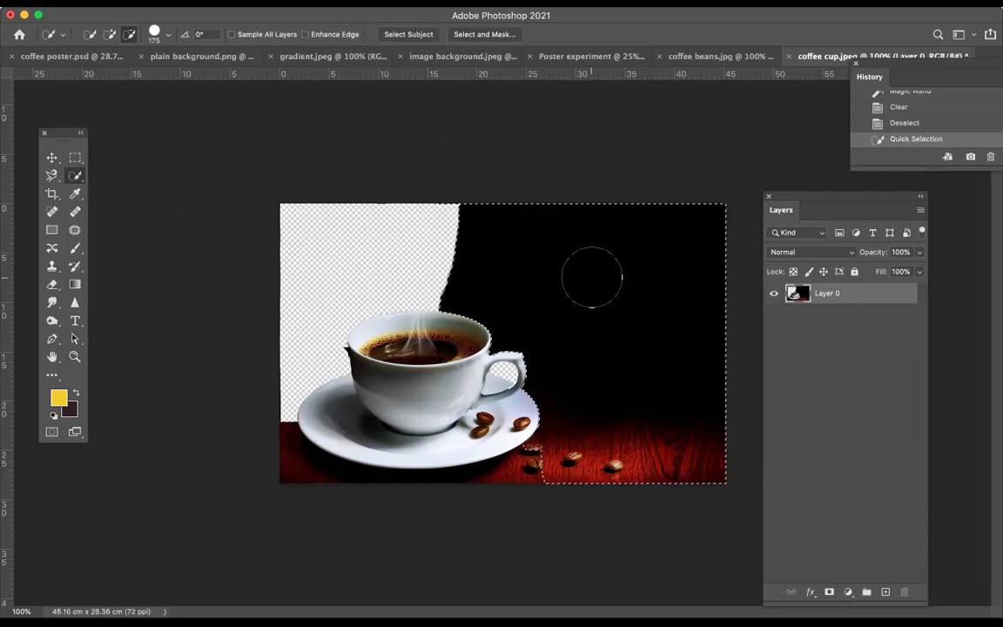
{"action": "key", "text": "Delete"}
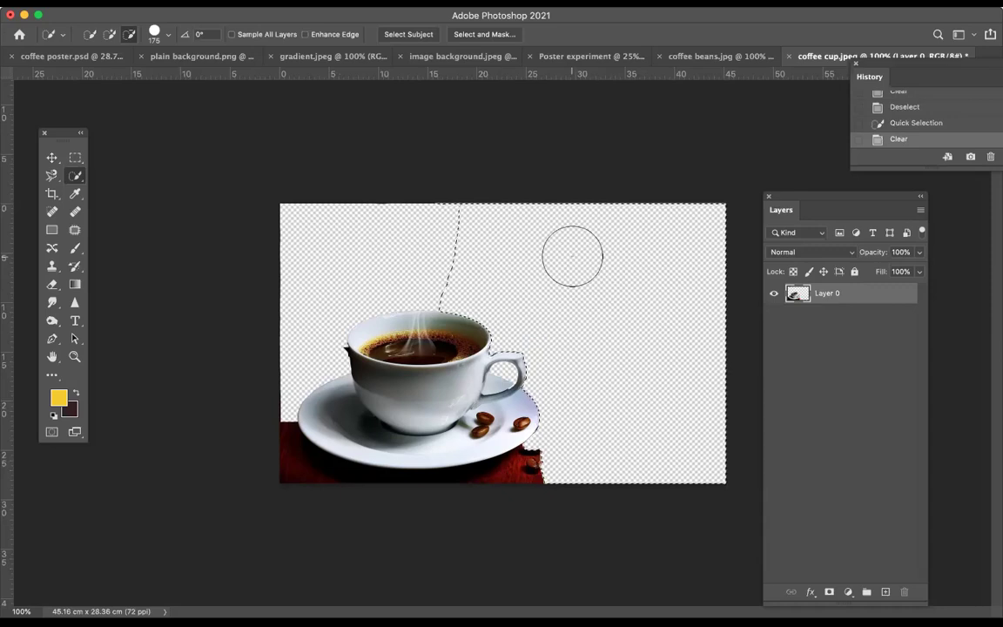
{"action": "key", "text": "super+d"}
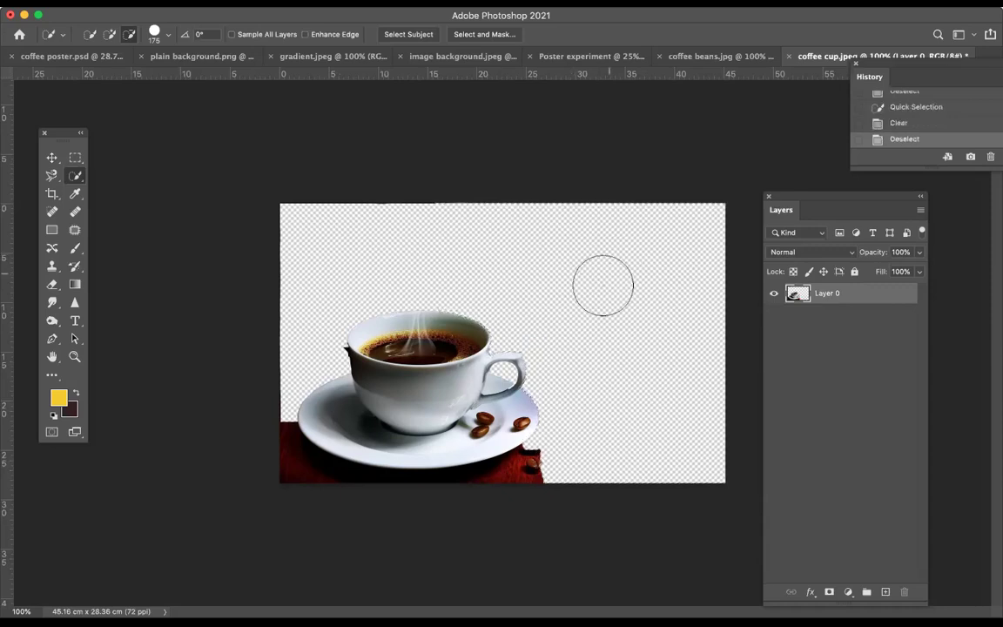
Quick-select and delete the table area below the right half of the saucer, and try to select the remaining dark part
{"action": "left_click_drag", "start_coordinate": [547, 461], "coordinate": [492, 493]}
{"action": "key", "text": "Delete"}
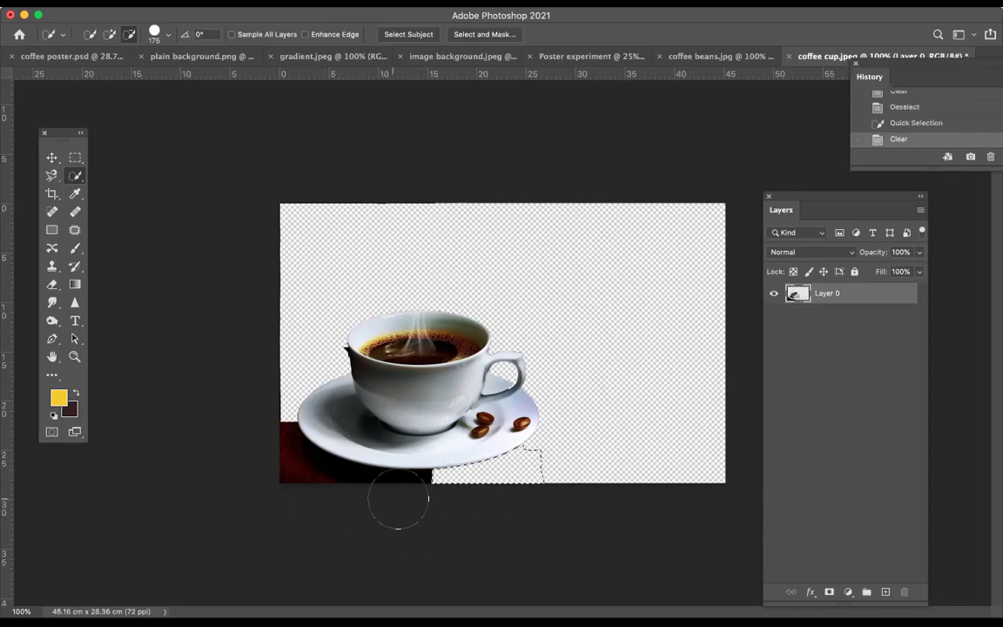
{"action": "mouse_move", "coordinate": [401, 499]}
{"action": "left_mouse_down"}
{"action": "mouse_move", "coordinate": [369, 501]}
{"action": "mouse_move", "coordinate": [376, 497]}
{"action": "left_mouse_up"}
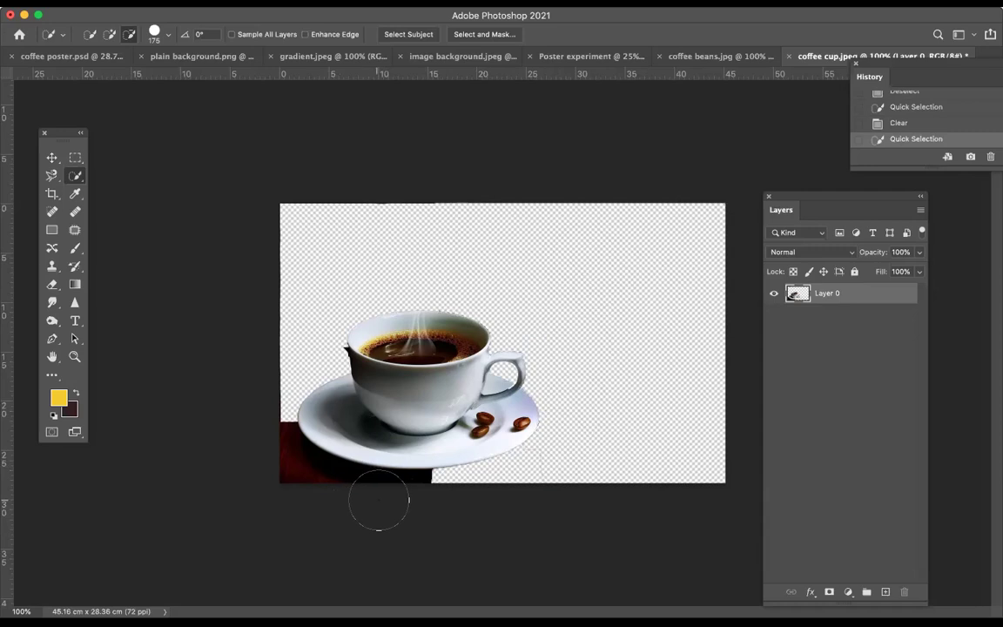
{"action": "left_click", "coordinate": [419, 494]}
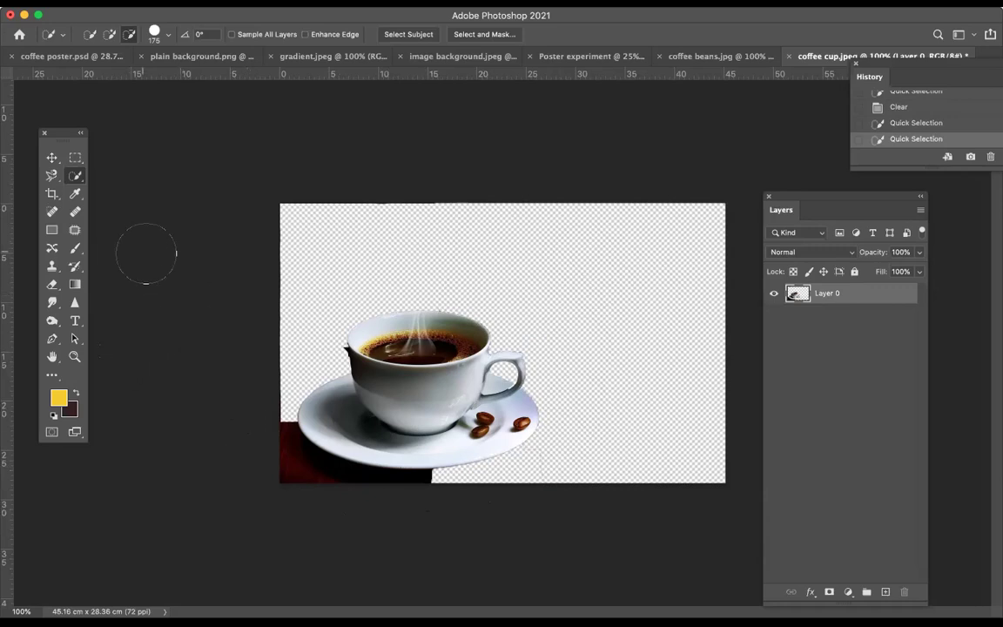
Try to erase the remaining table area below the left of the saucer with a 40 px Eraser at 100% hardness
{"action": "right_click", "coordinate": [76, 178]}
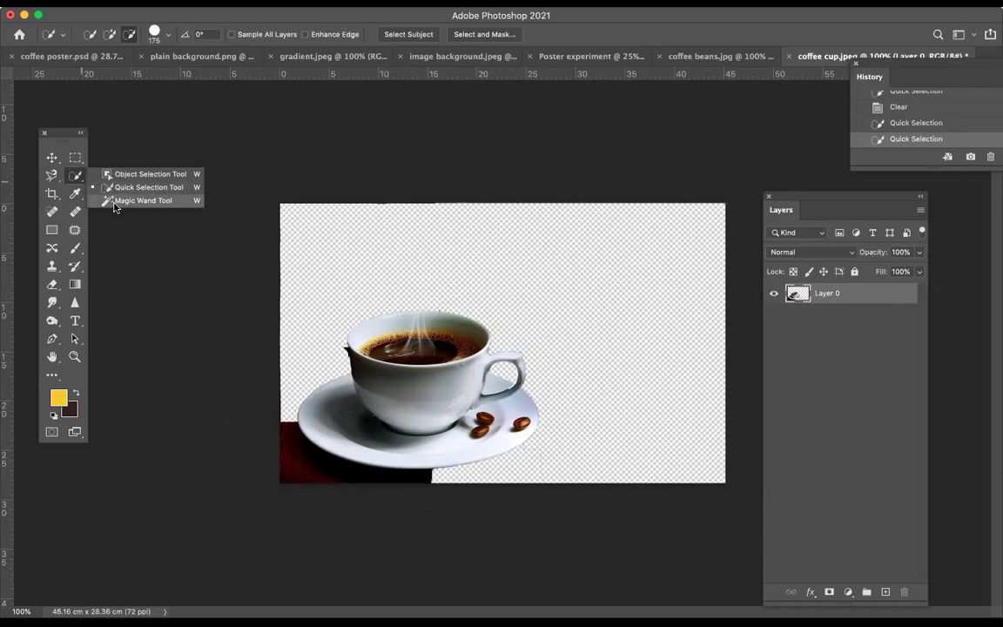
{"action": "left_click", "coordinate": [114, 201]}
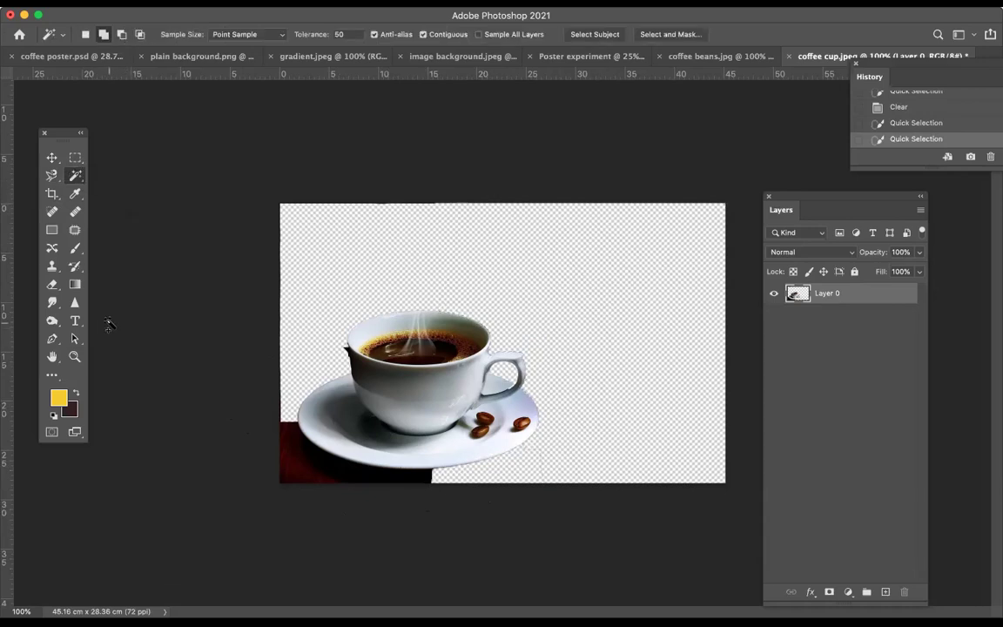
{"action": "left_click", "coordinate": [53, 287]}
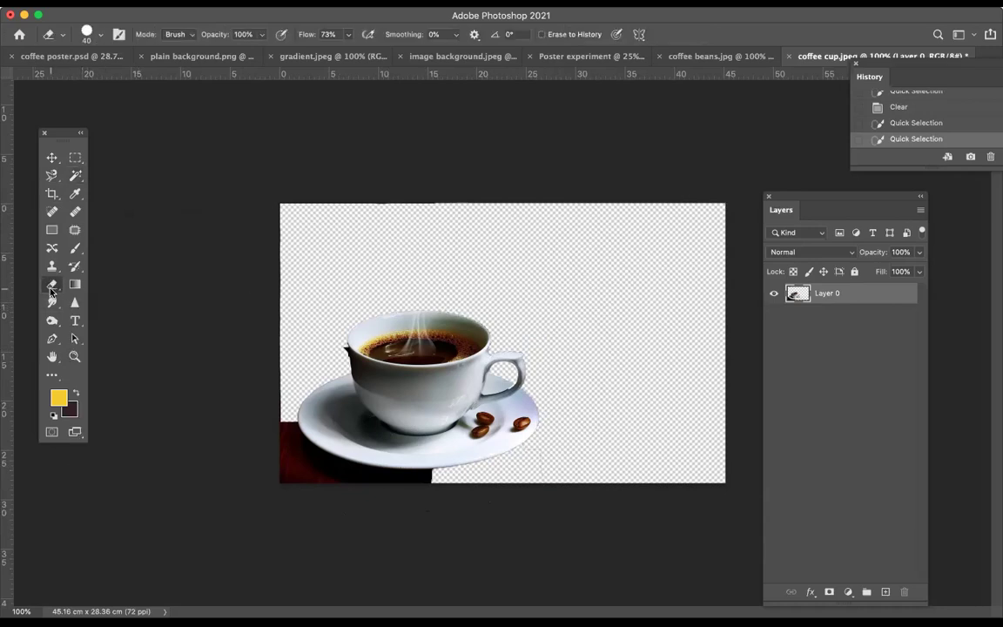
{"action": "left_click", "coordinate": [101, 36]}
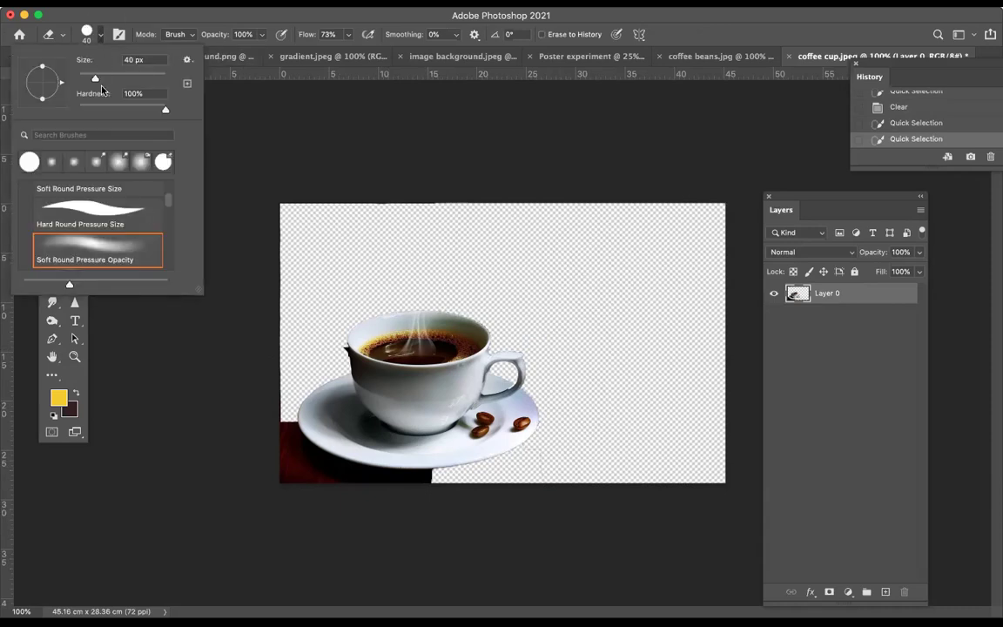
{"action": "left_click", "coordinate": [160, 108]}
{"action": "left_click_drag", "start_coordinate": [160, 109], "coordinate": [164, 114]}
{"action": "left_click", "coordinate": [312, 492]}
{"action": "left_click", "coordinate": [275, 447]}
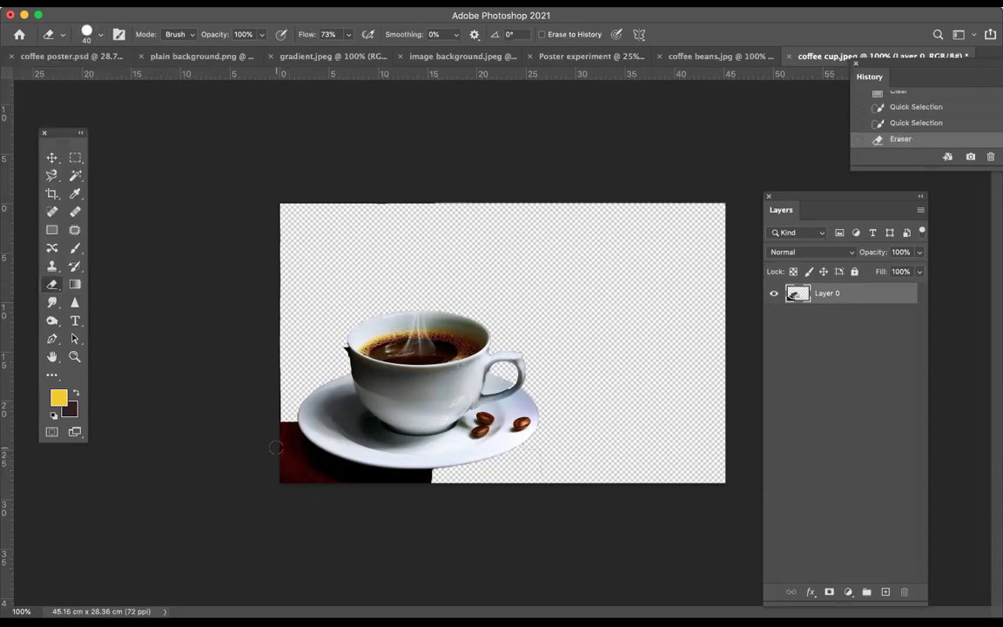
{"action": "left_click", "coordinate": [277, 438]}
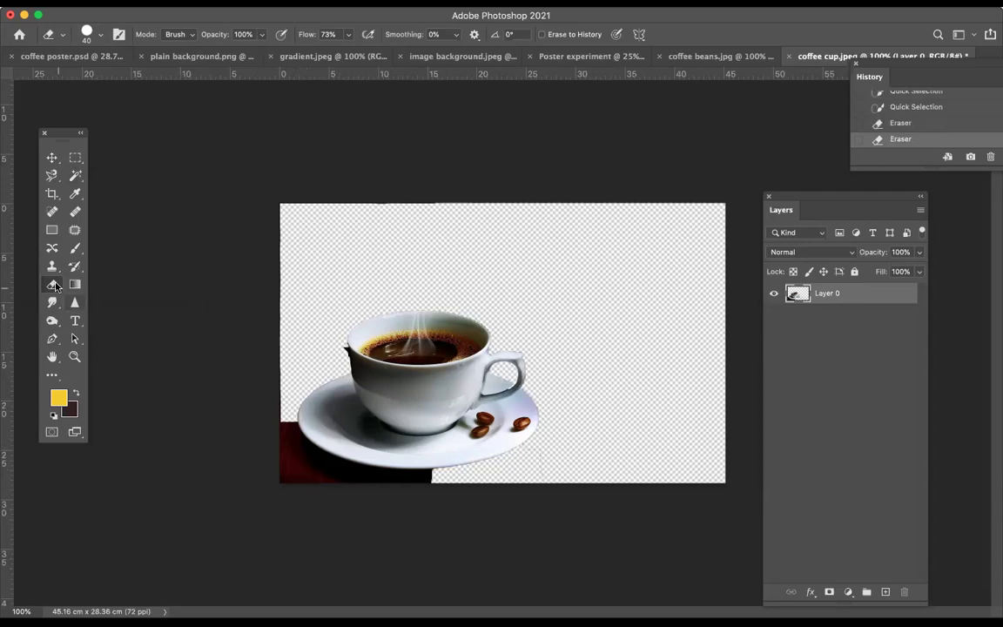
{"action": "left_click", "coordinate": [274, 440]}
{"action": "key", "text": "x"}
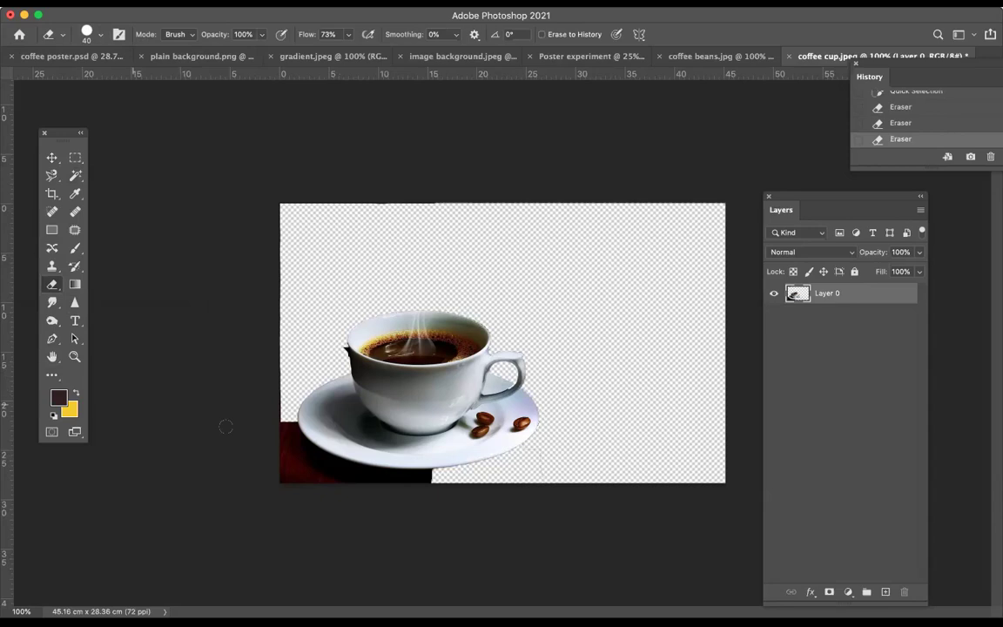
{"action": "left_click", "coordinate": [310, 479]}
Set the Eraser to 100% flow with the Hard Round brush and try erasing the remaining table area again
{"action": "mouse_move", "coordinate": [349, 34]}
{"action": "left_mouse_down"}
{"action": "mouse_move", "coordinate": [347, 54]}
{"action": "mouse_move", "coordinate": [373, 54]}
{"action": "left_mouse_up"}
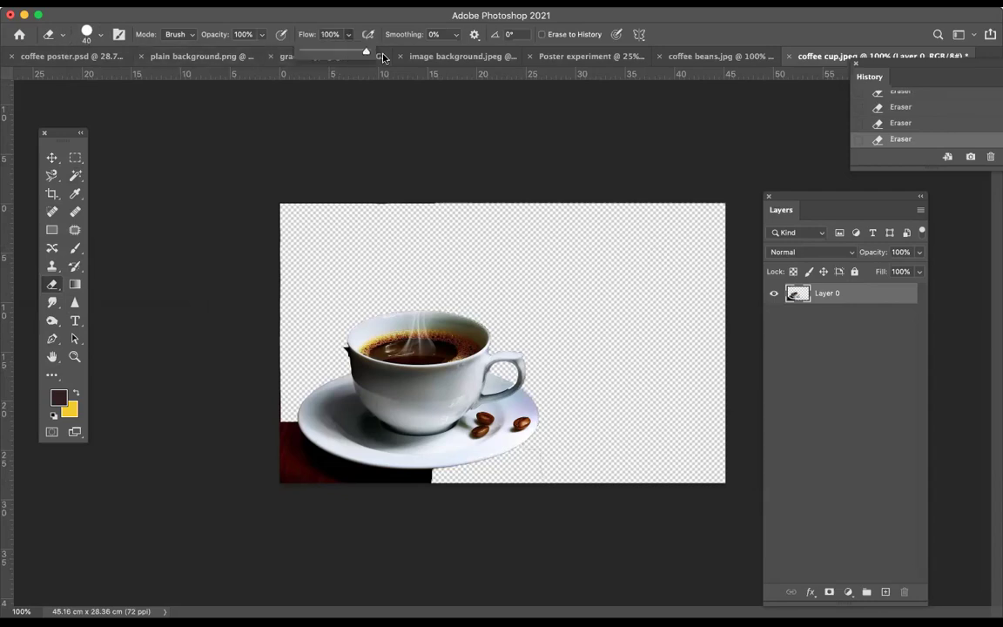
{"action": "left_click", "coordinate": [100, 36]}
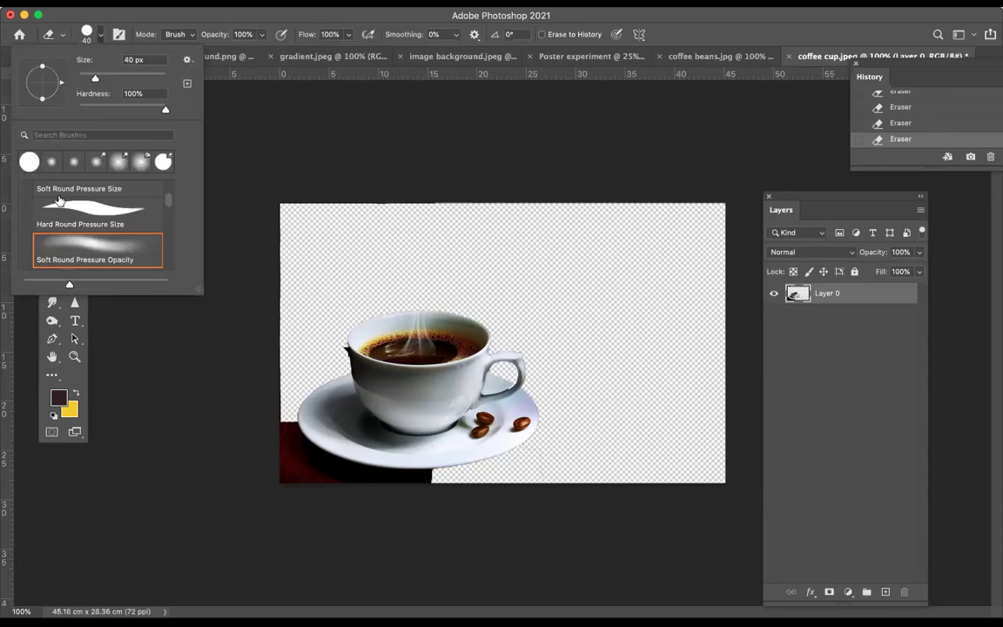
{"action": "scroll", "coordinate": [72, 220], "scroll_direction": "up", "scroll_amount": 5}
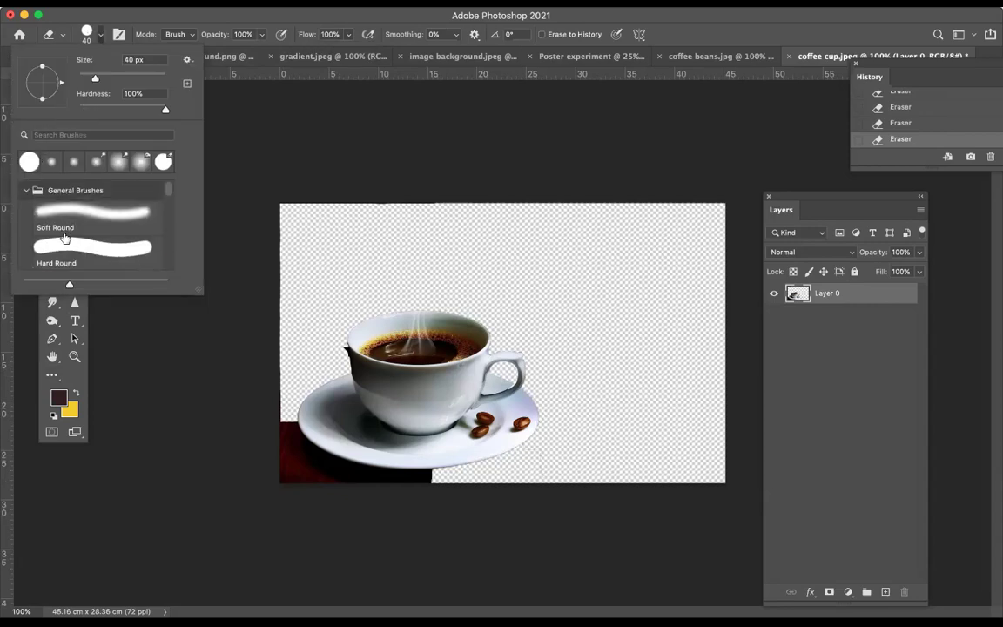
{"action": "left_click", "coordinate": [87, 245]}
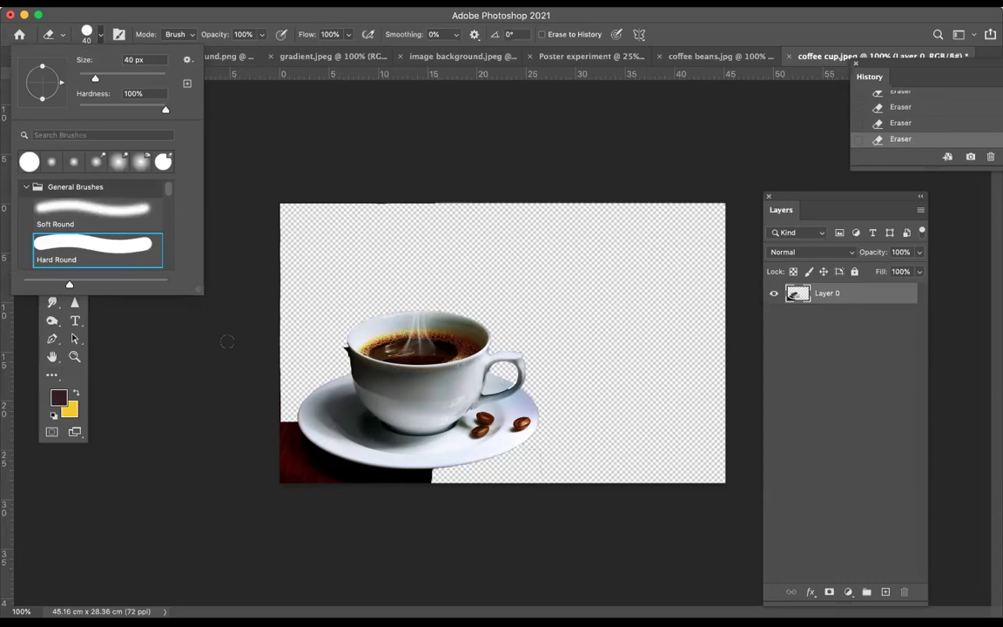
{"action": "left_click", "coordinate": [312, 488]}
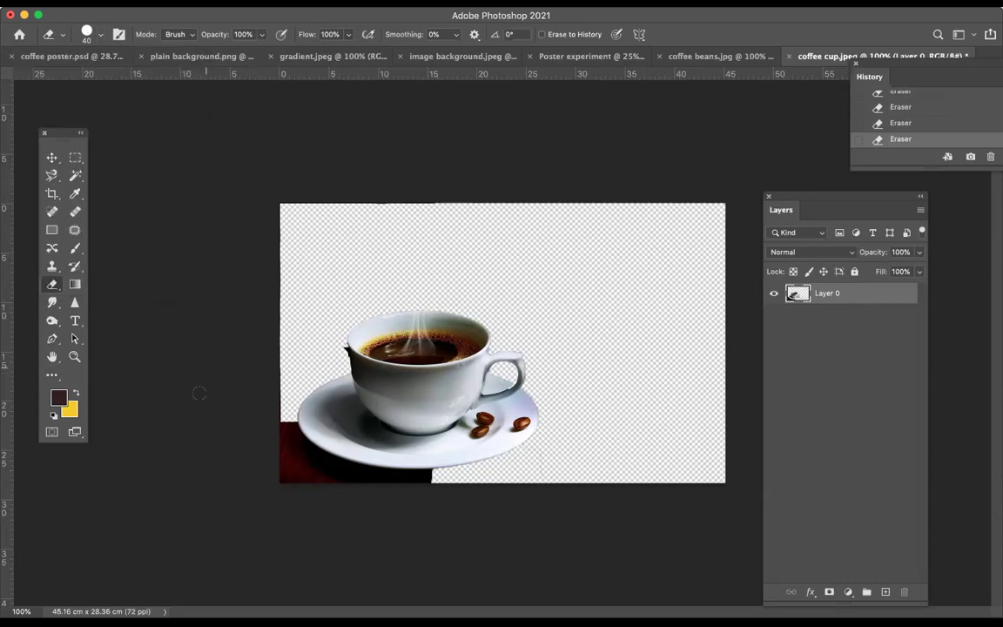
{"action": "right_click", "coordinate": [52, 284]}
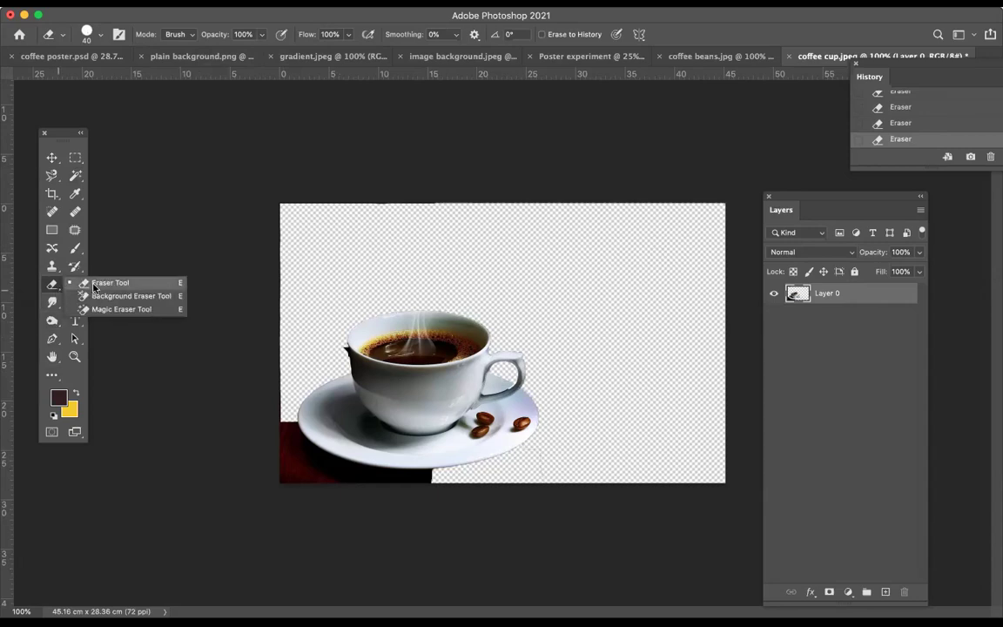
{"action": "left_click", "coordinate": [96, 284]}
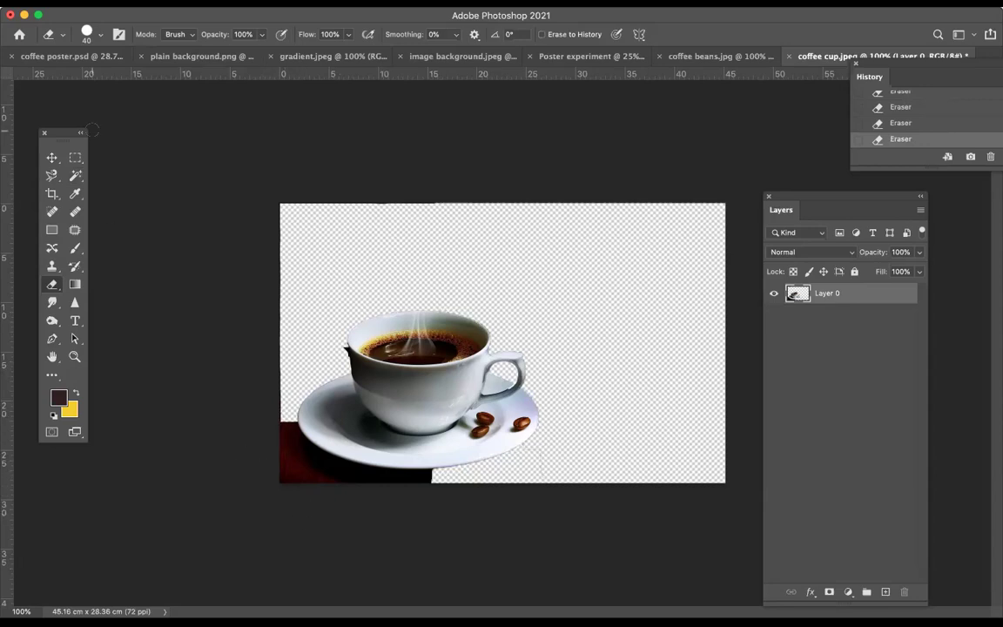
{"action": "left_click", "coordinate": [63, 37]}
{"action": "left_click", "coordinate": [352, 131]}
{"action": "left_click", "coordinate": [76, 177]}
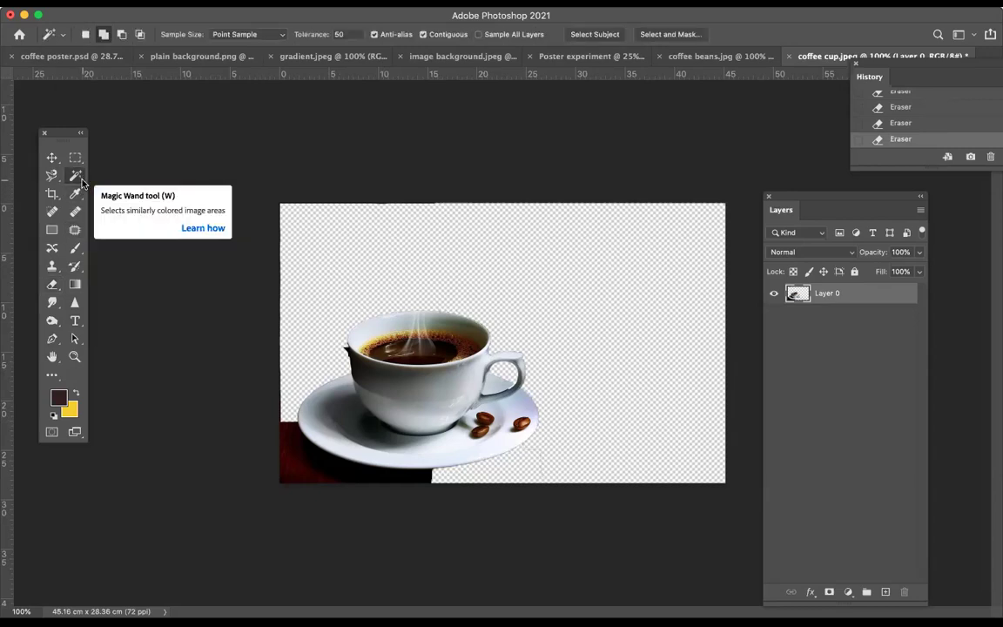
{"action": "right_click", "coordinate": [79, 179]}
{"action": "left_click", "coordinate": [111, 187]}
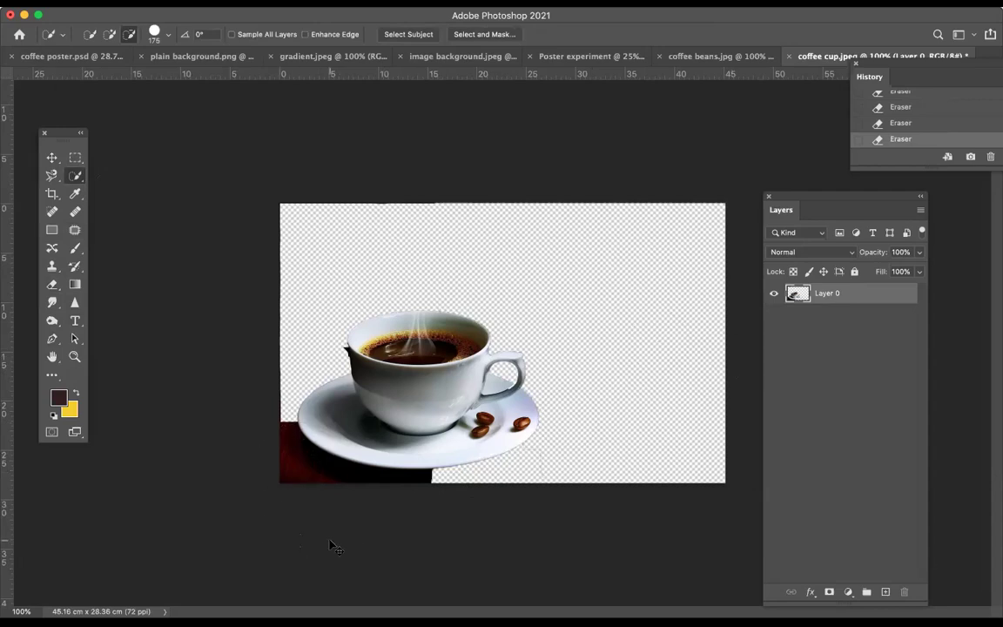
Clear any selection and erase part of the red table area below the left of the saucer with the 40 px Eraser
{"action": "key", "text": "super+d"}
{"action": "left_click", "coordinate": [51, 285]}
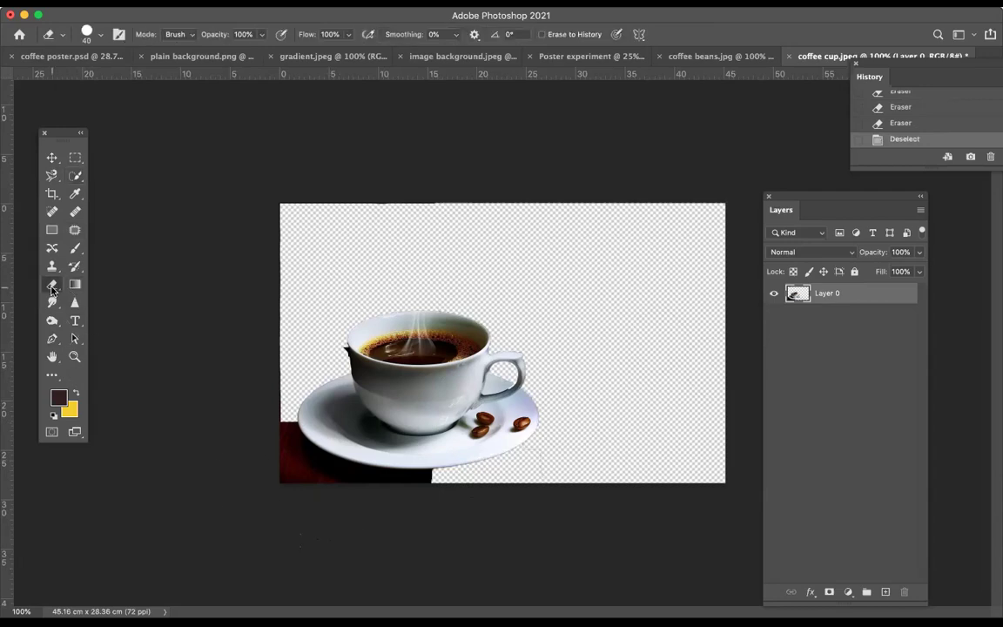
{"action": "mouse_move", "coordinate": [283, 440]}
{"action": "left_mouse_down"}
{"action": "mouse_move", "coordinate": [321, 495]}
{"action": "mouse_move", "coordinate": [256, 455]}
{"action": "mouse_move", "coordinate": [272, 449]}
{"action": "mouse_move", "coordinate": [370, 477]}
{"action": "left_mouse_up"}
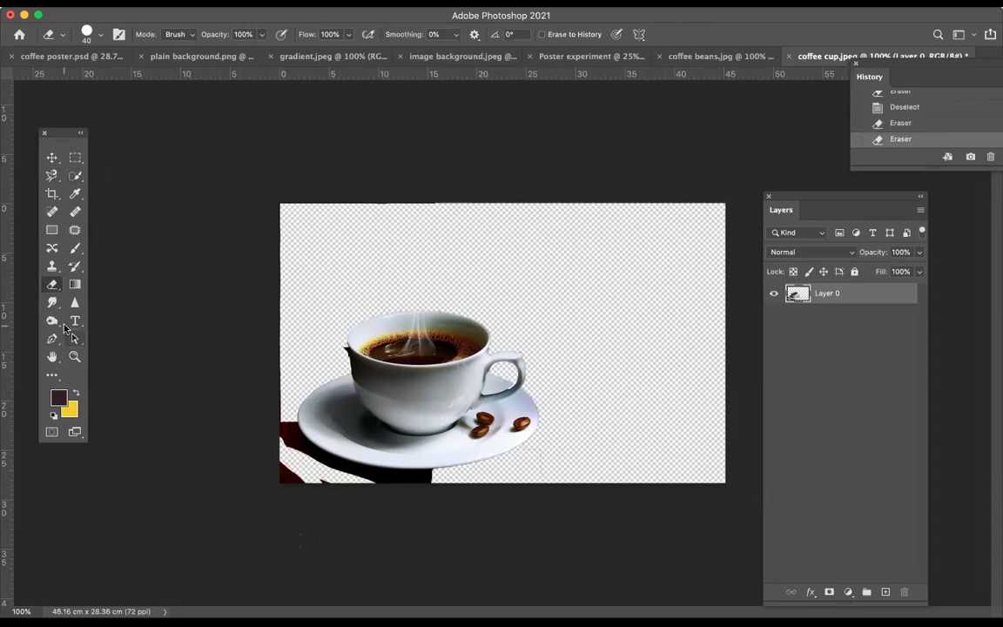
Lower the Eraser's hardness, enlarge it to 70 px and erase the rest of the table area around the saucer's lower left
{"action": "left_click", "coordinate": [101, 36]}
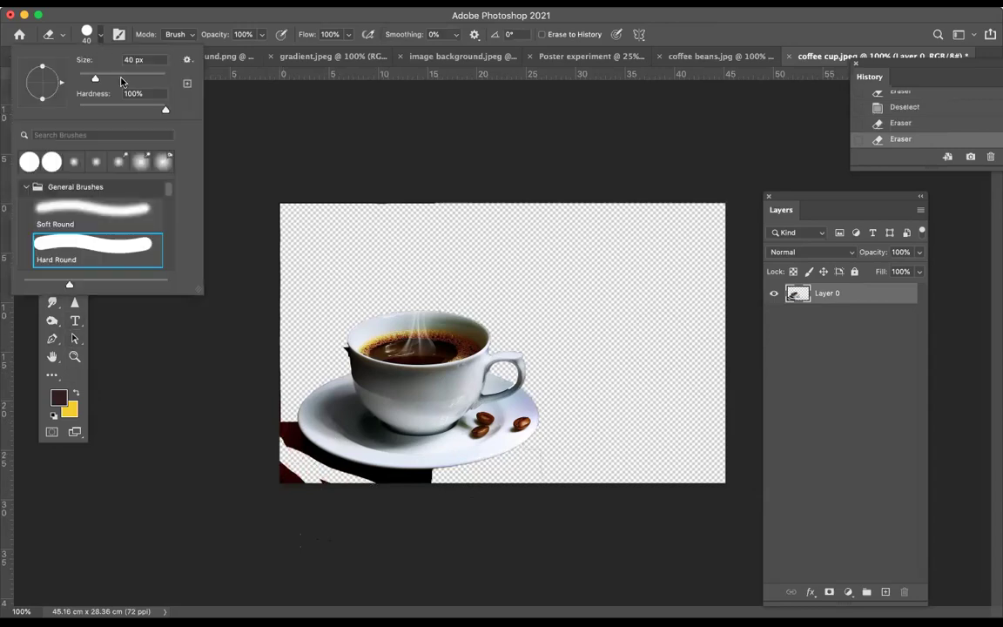
{"action": "left_click_drag", "start_coordinate": [164, 112], "coordinate": [88, 108]}
{"action": "key", "text": "Return"}
{"action": "left_click", "coordinate": [251, 423]}
{"action": "key", "text": "bracketright"}
{"action": "key", "text": "bracketright"}
{"action": "mouse_move", "coordinate": [287, 452]}
{"action": "left_mouse_down"}
{"action": "mouse_move", "coordinate": [270, 428]}
{"action": "mouse_move", "coordinate": [276, 457]}
{"action": "mouse_move", "coordinate": [271, 429]}
{"action": "mouse_move", "coordinate": [368, 486]}
{"action": "mouse_move", "coordinate": [256, 480]}
{"action": "mouse_move", "coordinate": [337, 493]}
{"action": "mouse_move", "coordinate": [334, 483]}
{"action": "mouse_move", "coordinate": [461, 485]}
{"action": "mouse_move", "coordinate": [387, 489]}
{"action": "left_mouse_up"}
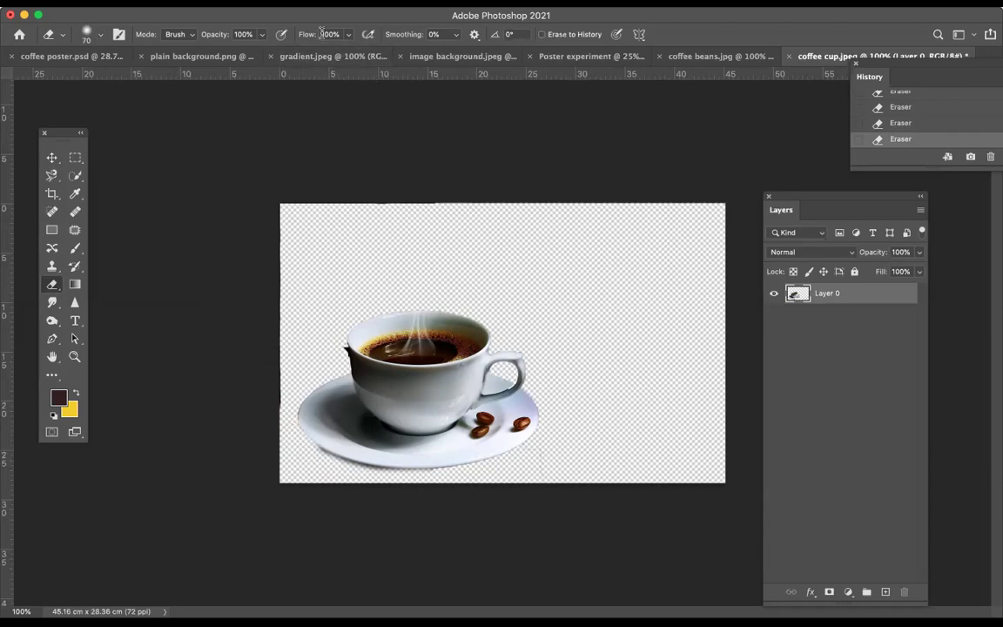
Try erasing along the cup's left edge with the Eraser at 54% opacity and 62% flow, and undo the stroke
{"action": "left_click", "coordinate": [259, 35]}
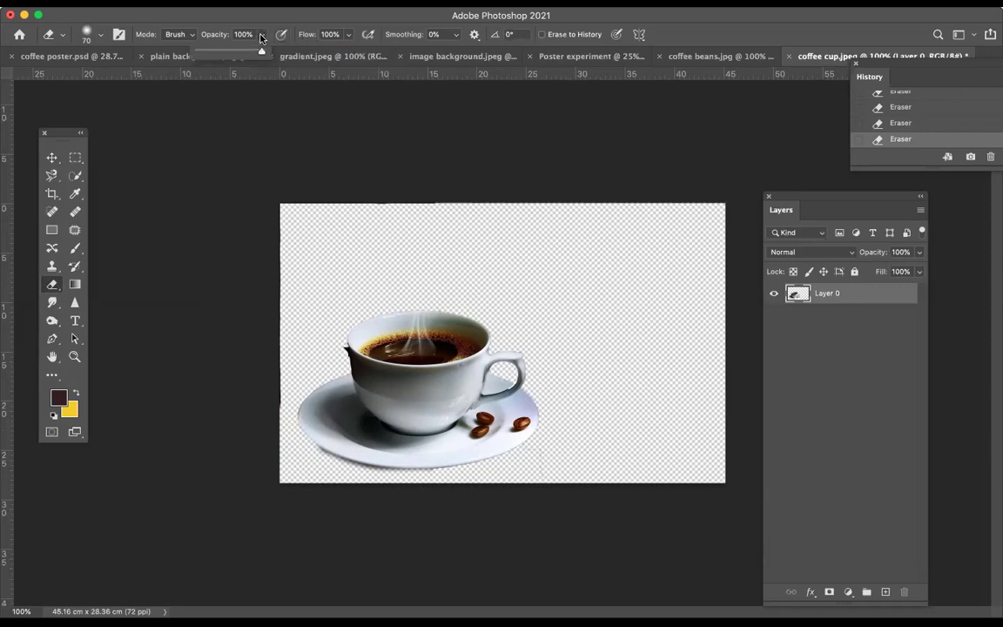
{"action": "left_click", "coordinate": [347, 35]}
{"action": "left_click_drag", "start_coordinate": [346, 49], "coordinate": [322, 49]}
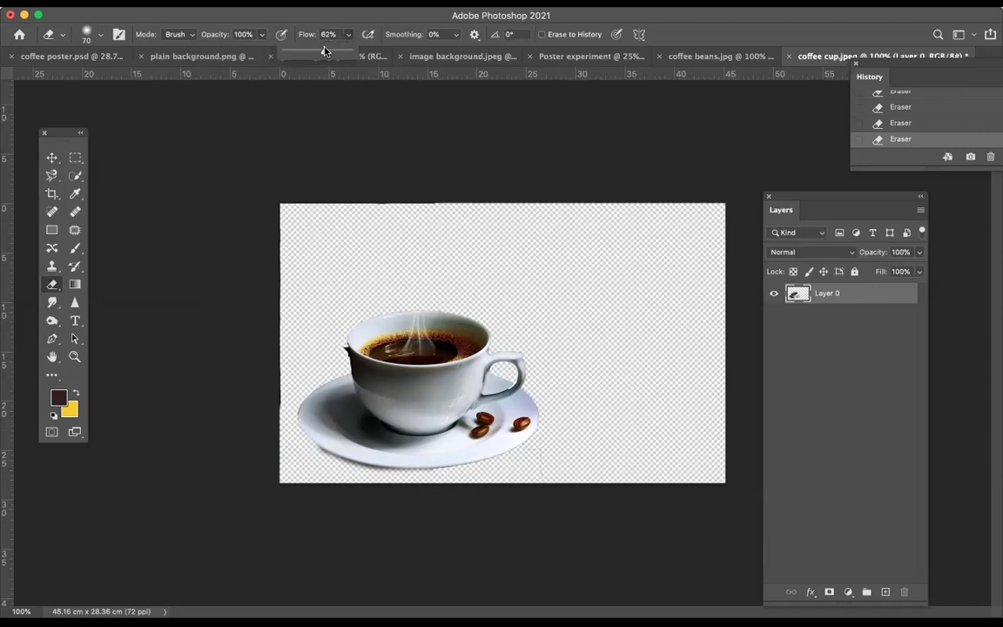
{"action": "left_click", "coordinate": [261, 35]}
{"action": "left_click", "coordinate": [232, 54]}
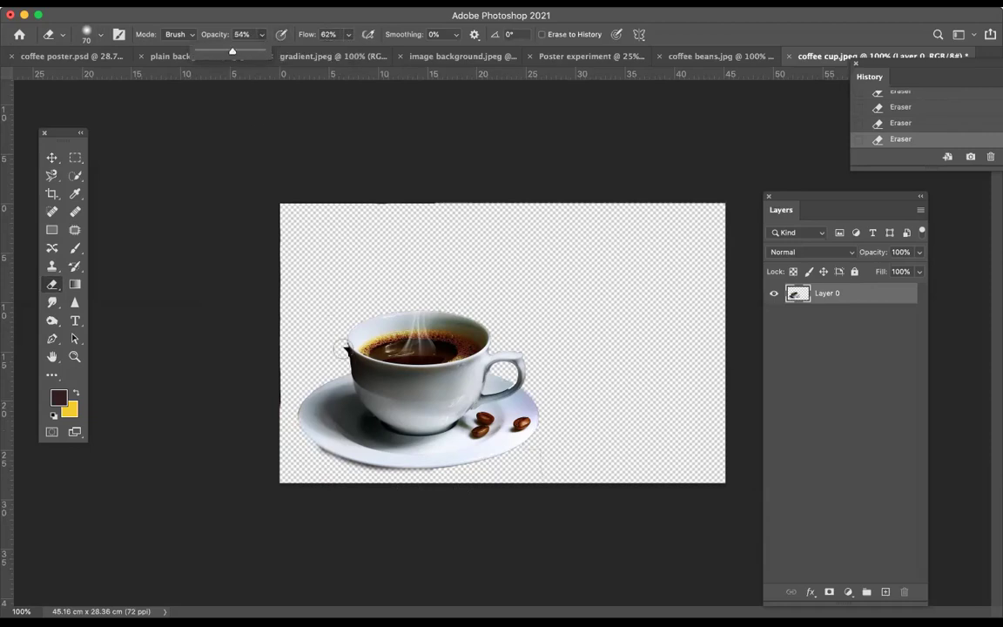
{"action": "left_click_drag", "start_coordinate": [345, 336], "coordinate": [347, 291]}
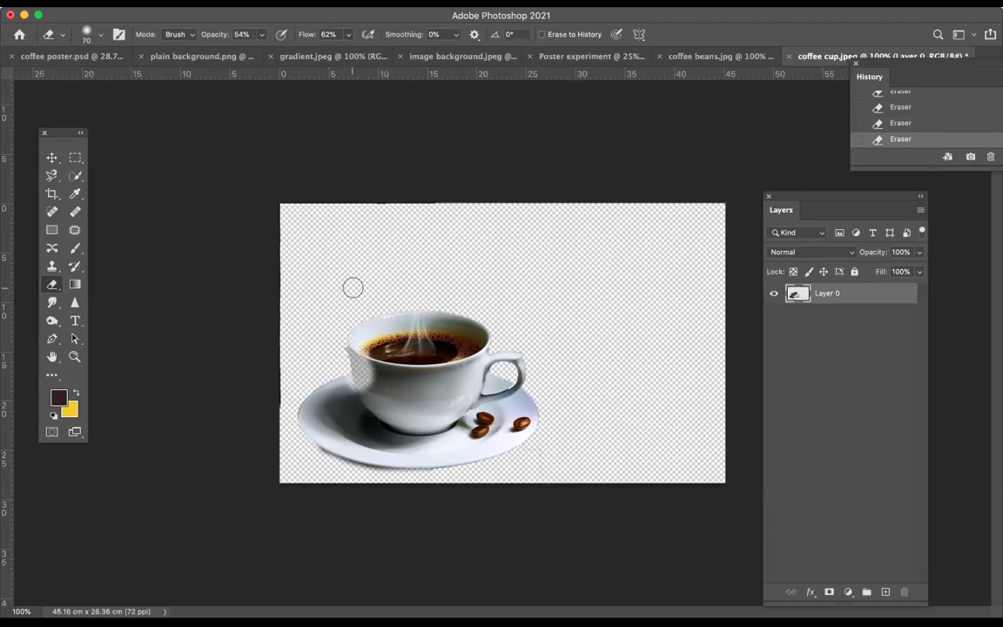
{"action": "left_click", "coordinate": [930, 124]}
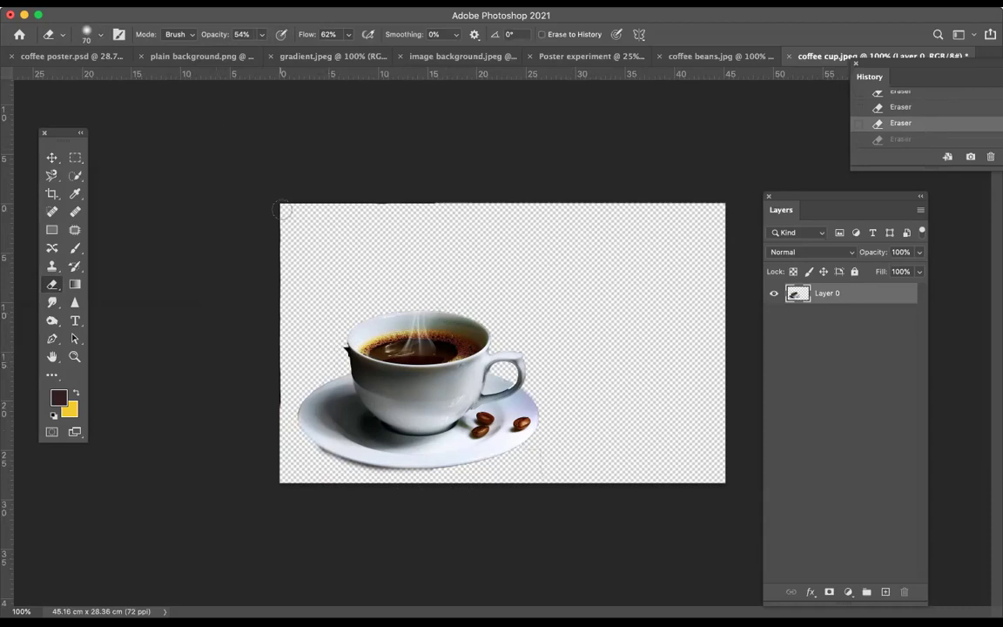
Set the Eraser's opacity and flow to 100% and erase the dark speck at the cup's left rim
{"action": "left_click", "coordinate": [261, 35]}
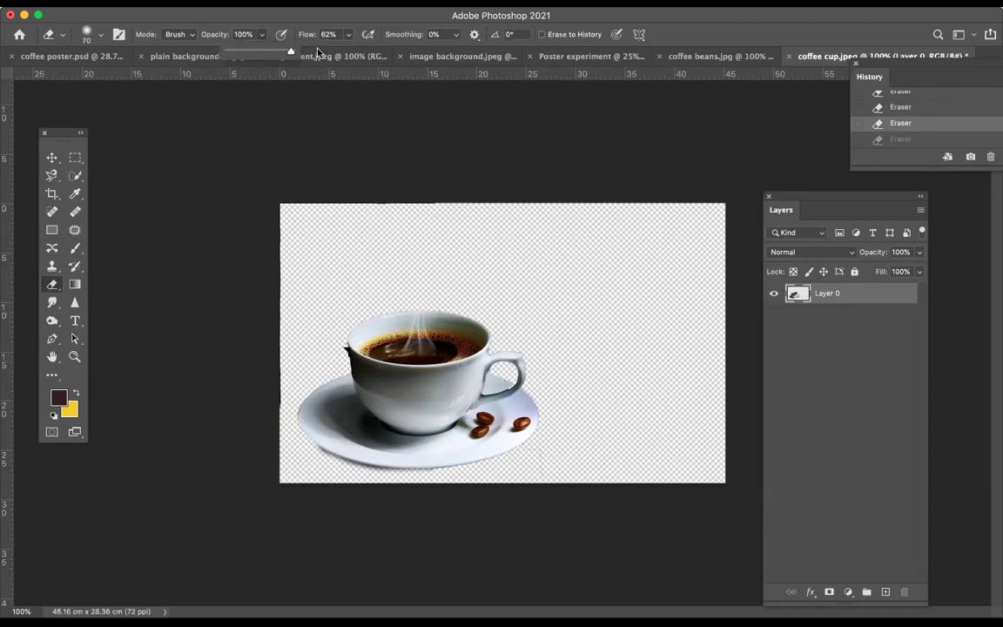
{"action": "left_click", "coordinate": [346, 35]}
{"action": "left_click_drag", "start_coordinate": [346, 53], "coordinate": [378, 53]}
{"action": "left_click", "coordinate": [336, 332]}
{"action": "mouse_move", "coordinate": [336, 360]}
{"action": "left_mouse_down"}
{"action": "mouse_move", "coordinate": [330, 329]}
{"action": "mouse_move", "coordinate": [327, 345]}
{"action": "left_mouse_up"}
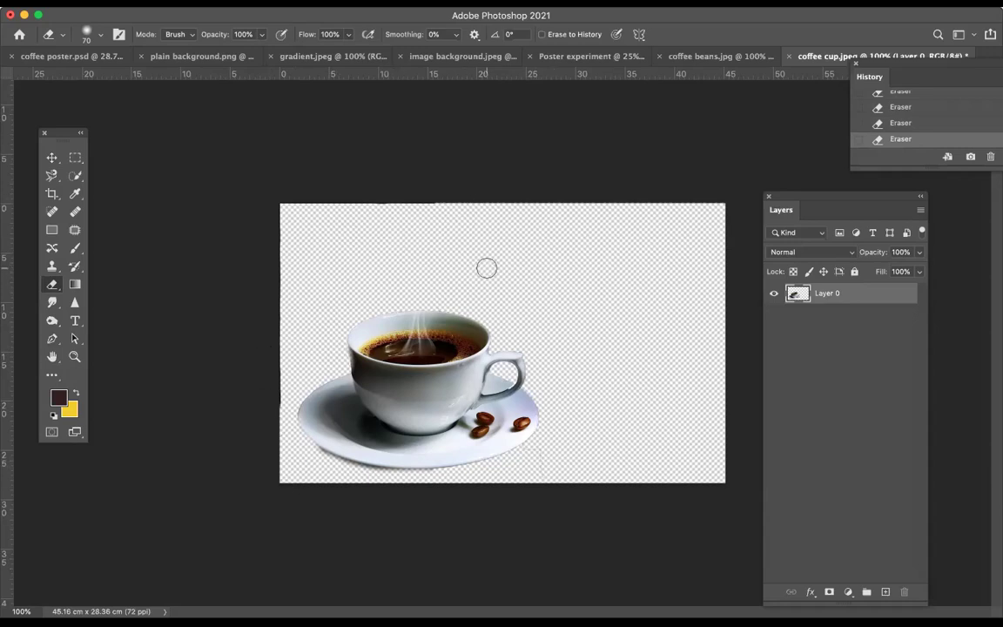
Try to bring the cup's whole canvas into the Poster experiment document by pasting, and delete the wrongly pasted layer
{"action": "left_click", "coordinate": [51, 151]}
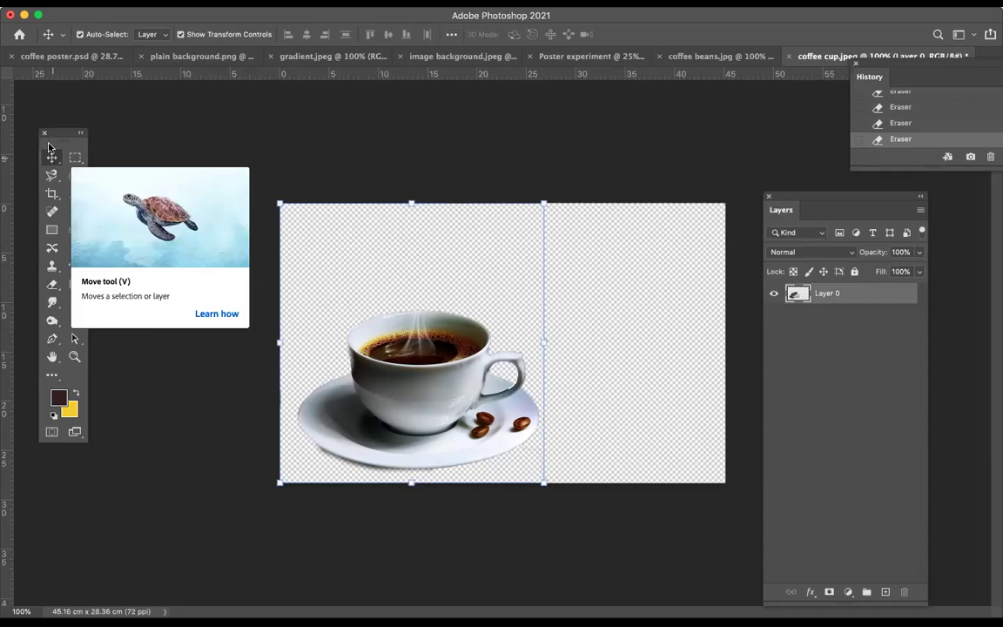
{"action": "left_click", "coordinate": [177, 128]}
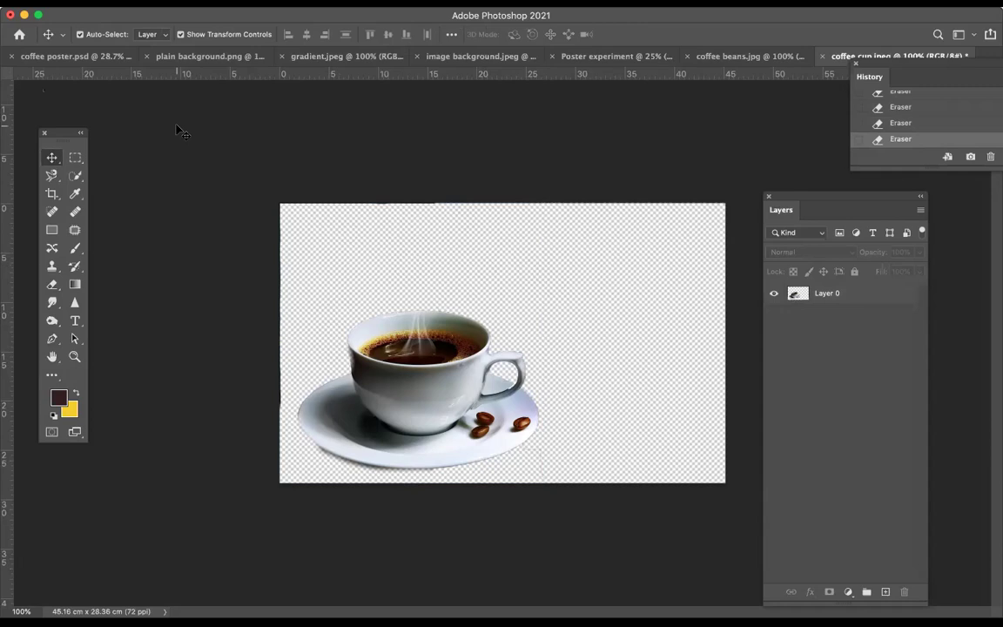
{"action": "key", "text": "super+a"}
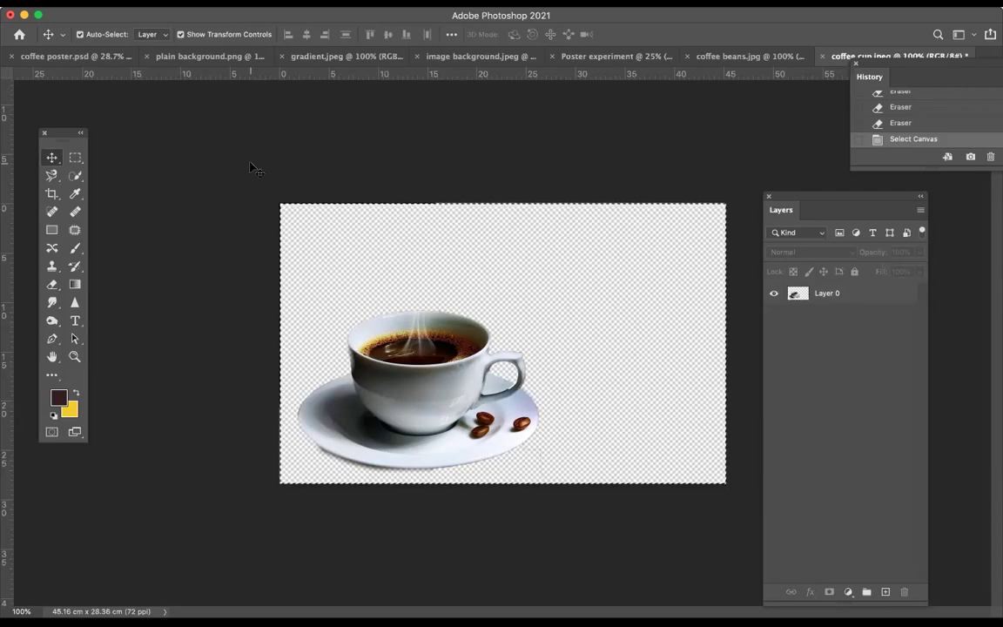
{"action": "left_click", "coordinate": [593, 58]}
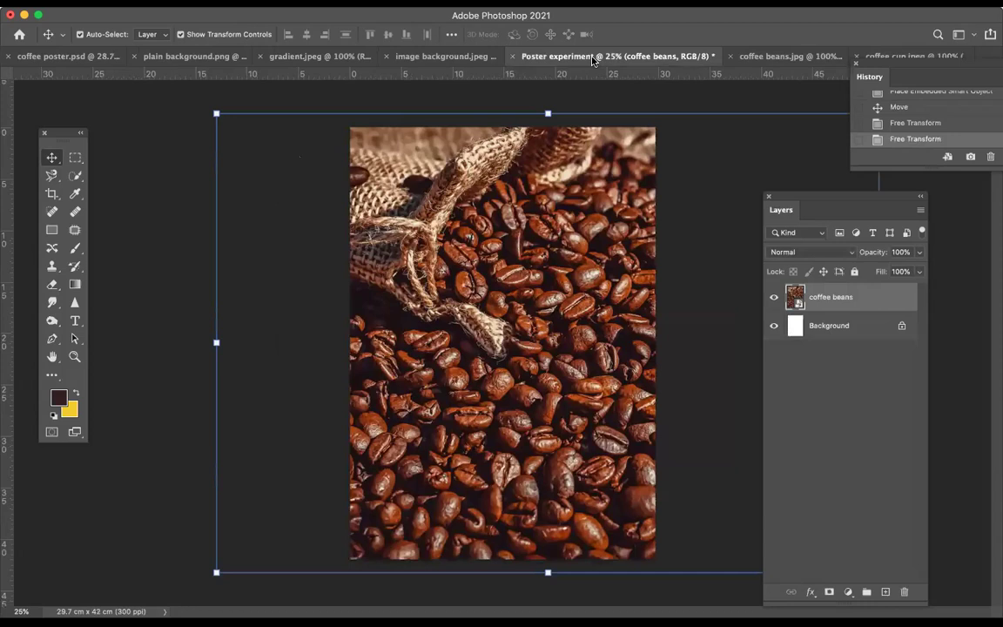
{"action": "key", "text": "cmd+v"}
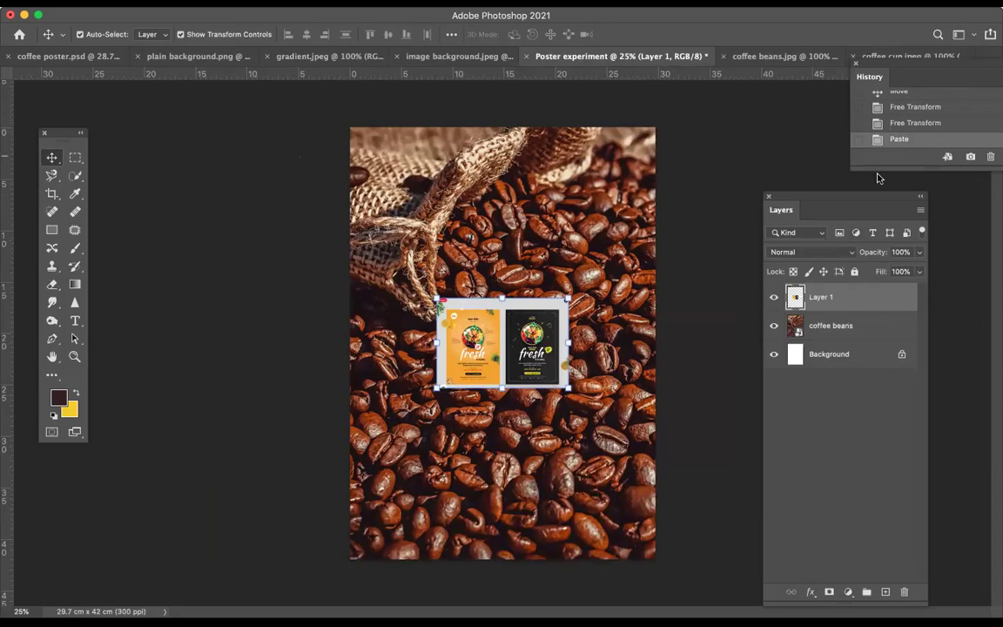
{"action": "left_click_drag", "start_coordinate": [858, 296], "coordinate": [904, 591]}
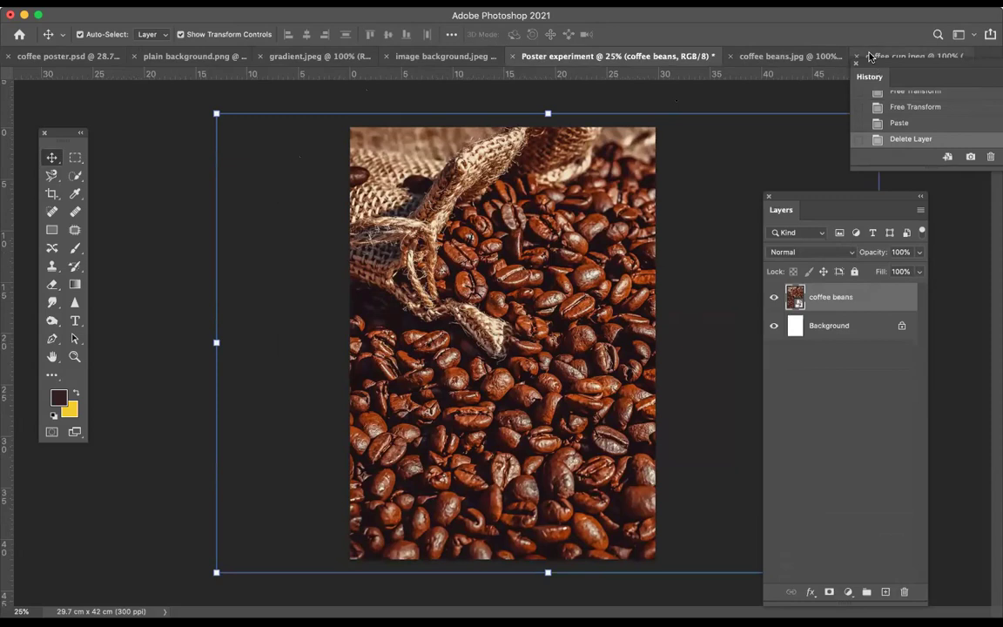
Copy the full canvas of Layer 0 in coffee cup.jpeg and paste it into the Poster experiment document
{"action": "left_click", "coordinate": [870, 56]}
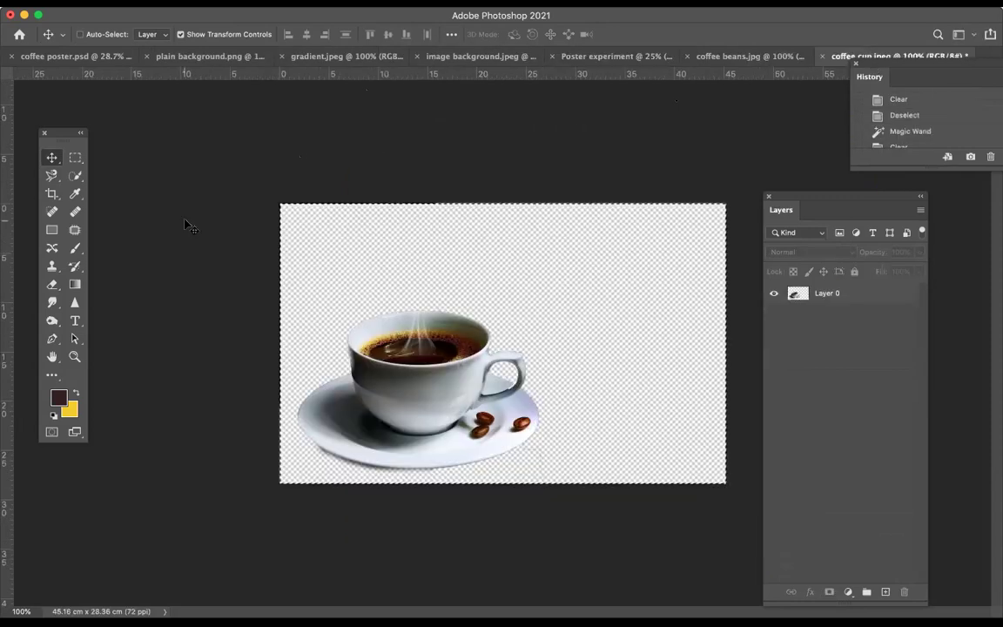
{"action": "key", "text": "super"}
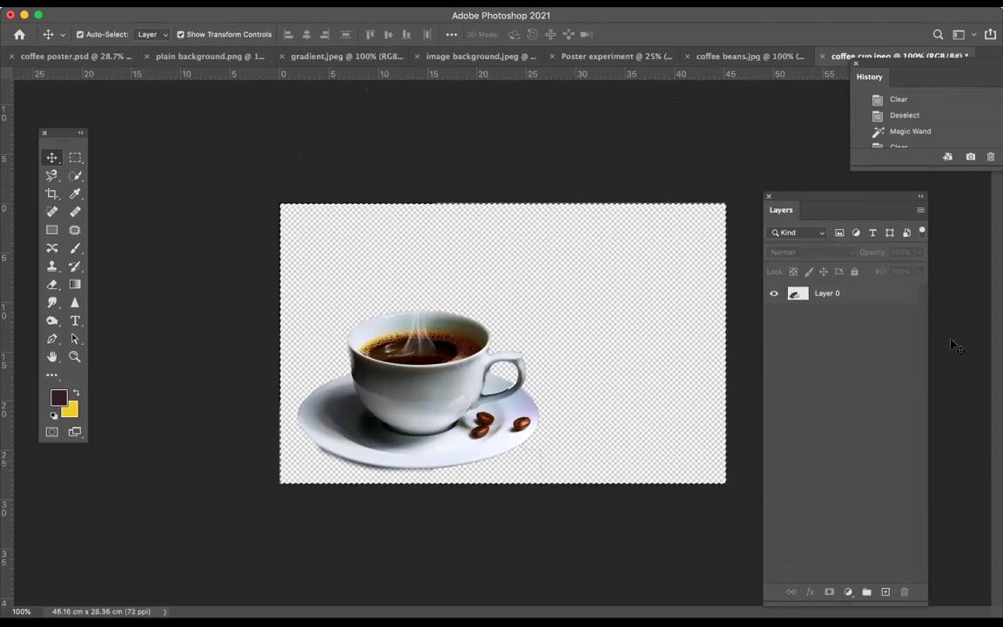
{"action": "left_click", "coordinate": [848, 297]}
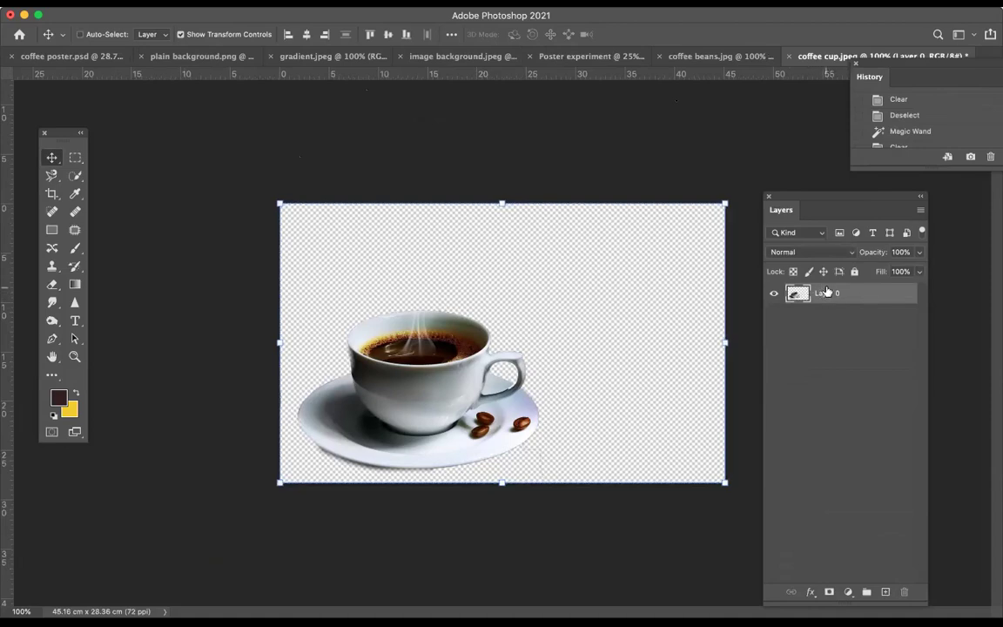
{"action": "key", "text": "super+a"}
{"action": "key", "text": "super"}
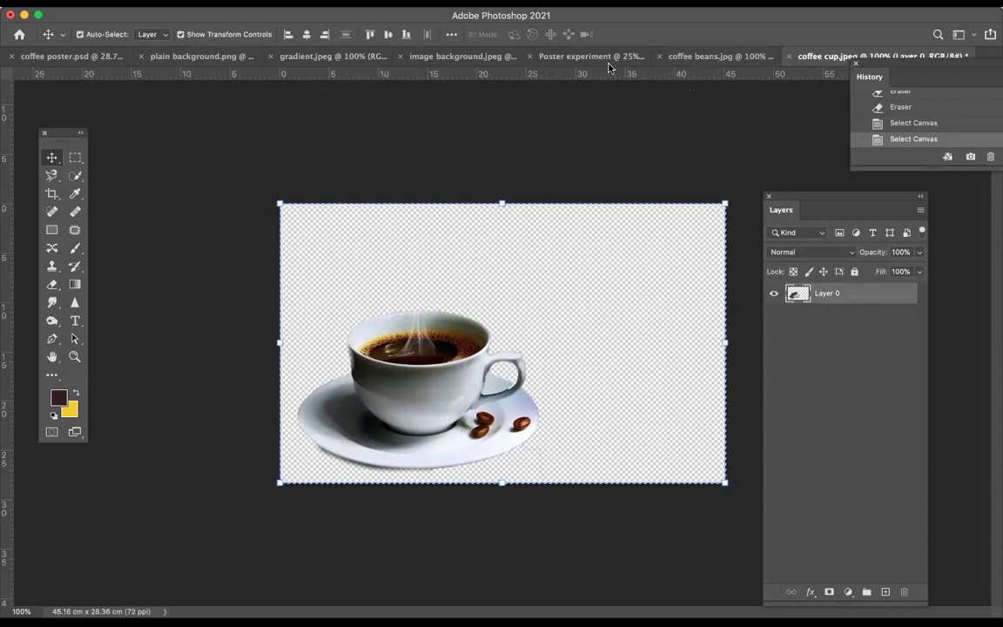
{"action": "left_click", "coordinate": [574, 57]}
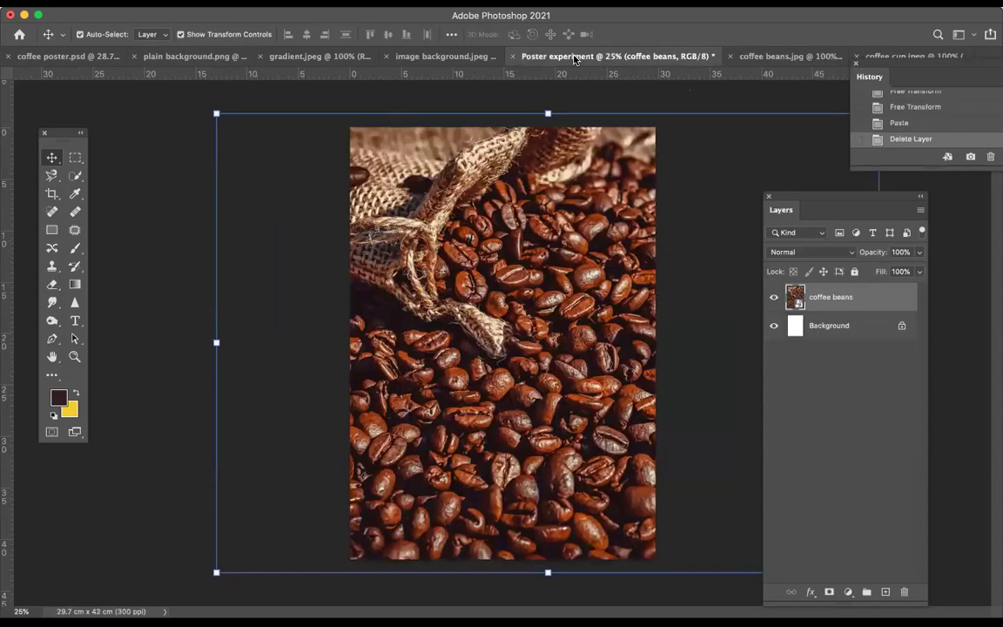
{"action": "key", "text": "super+v"}
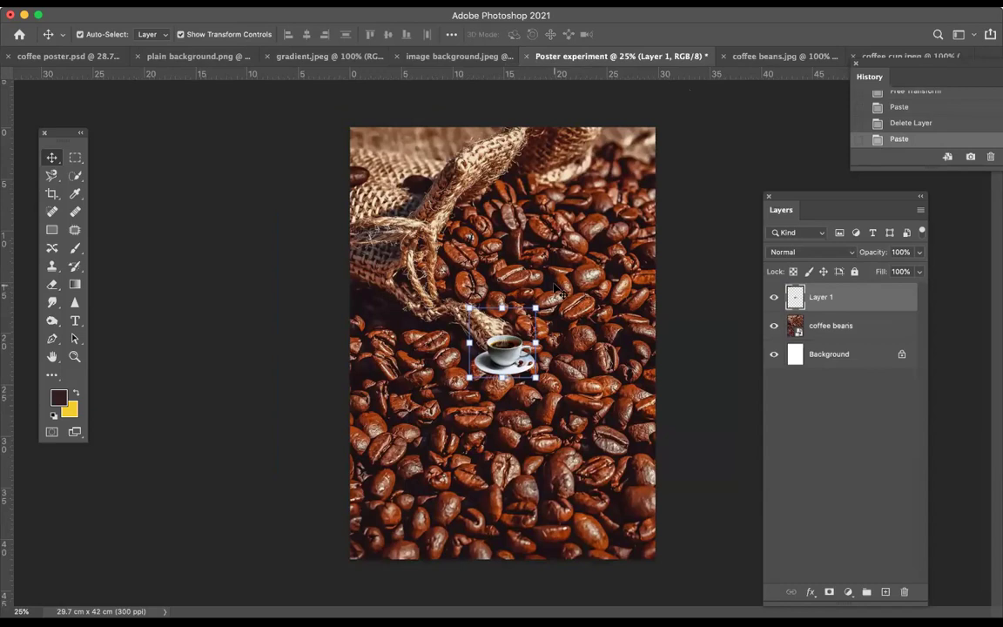
Enlarge the pasted cup to about 17 cm wide and place it in the lower middle of the poster
{"action": "left_click_drag", "start_coordinate": [536, 306], "coordinate": [741, 162]}
{"action": "left_click_drag", "start_coordinate": [601, 302], "coordinate": [511, 452]}
{"action": "left_click", "coordinate": [51, 157]}
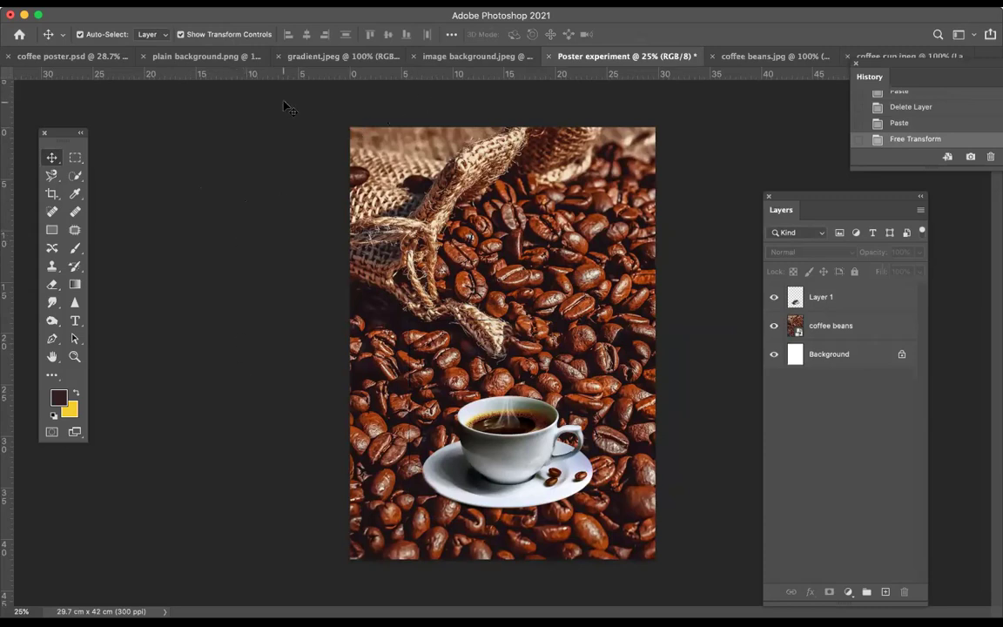
Review the finished layout in coffee poster.psd, and browse the available fonts for the Type tool in the Poster experiment document
{"action": "left_click", "coordinate": [74, 57]}
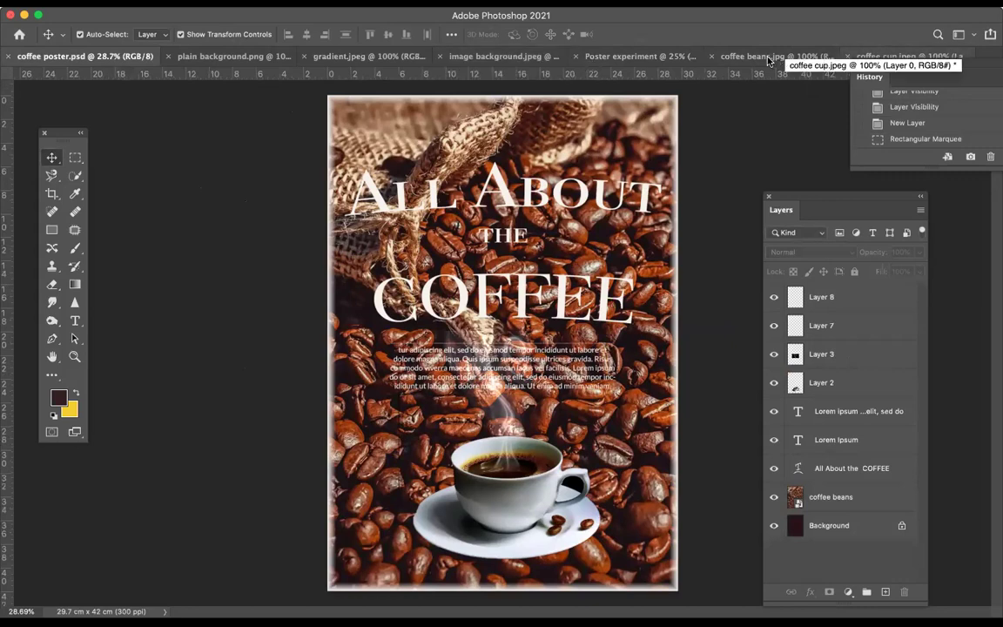
{"action": "left_click", "coordinate": [623, 56]}
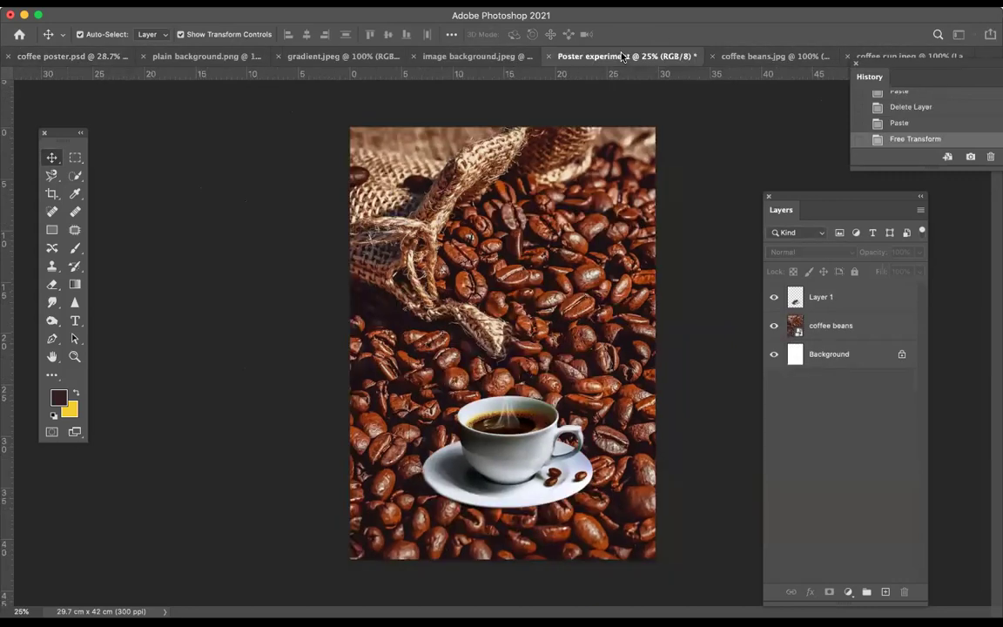
{"action": "left_click", "coordinate": [76, 321]}
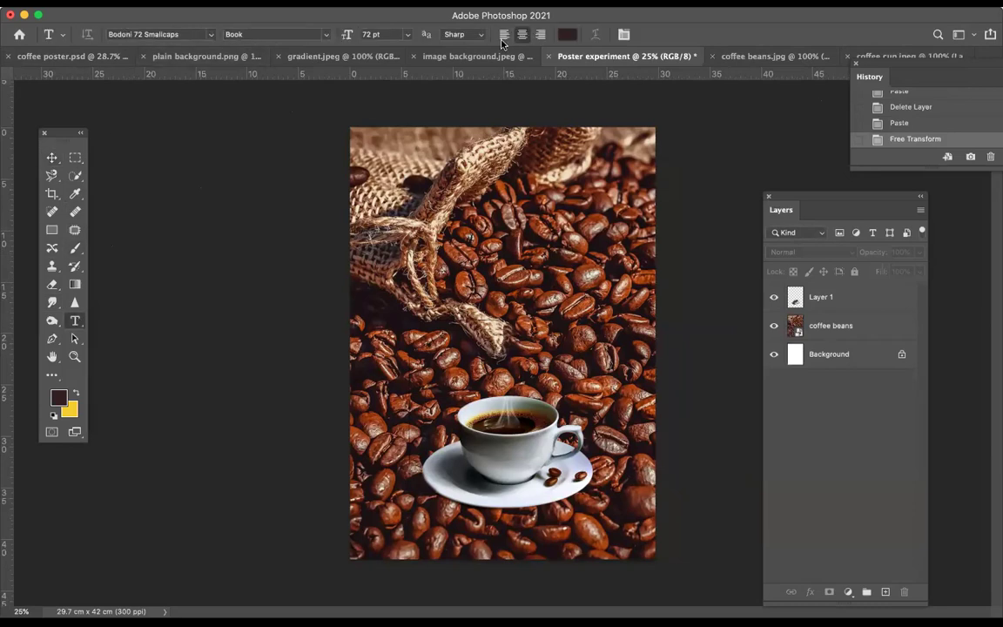
{"action": "left_click", "coordinate": [213, 35]}
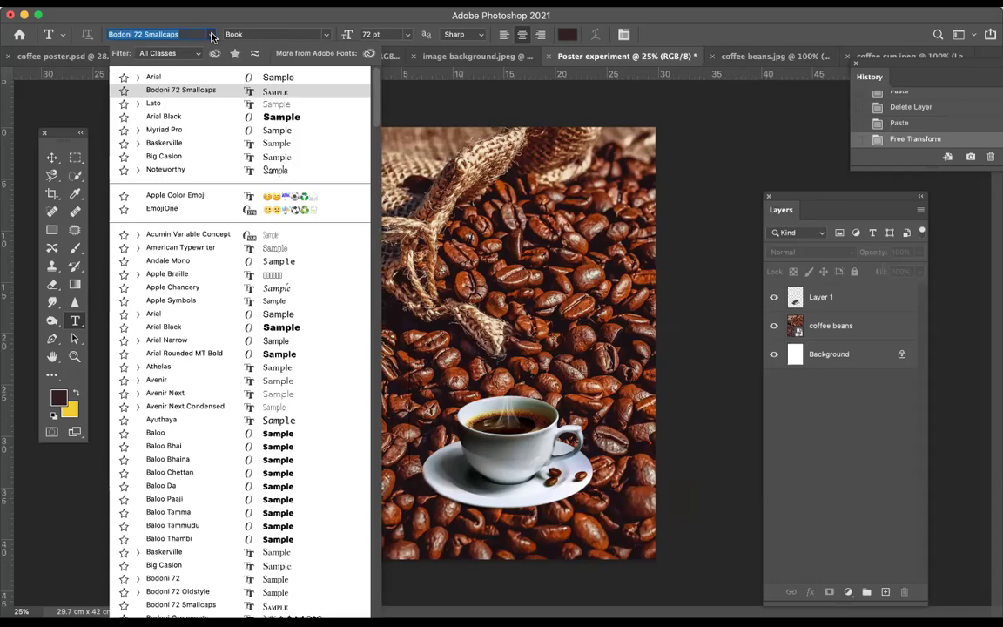
{"action": "left_click", "coordinate": [213, 35]}
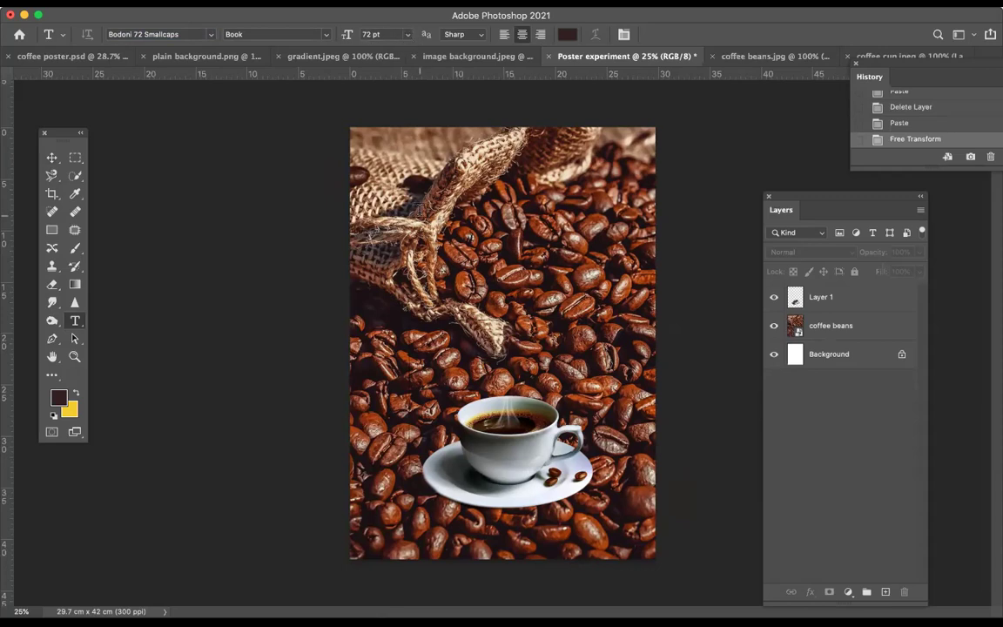
{"action": "left_click", "coordinate": [413, 217]}
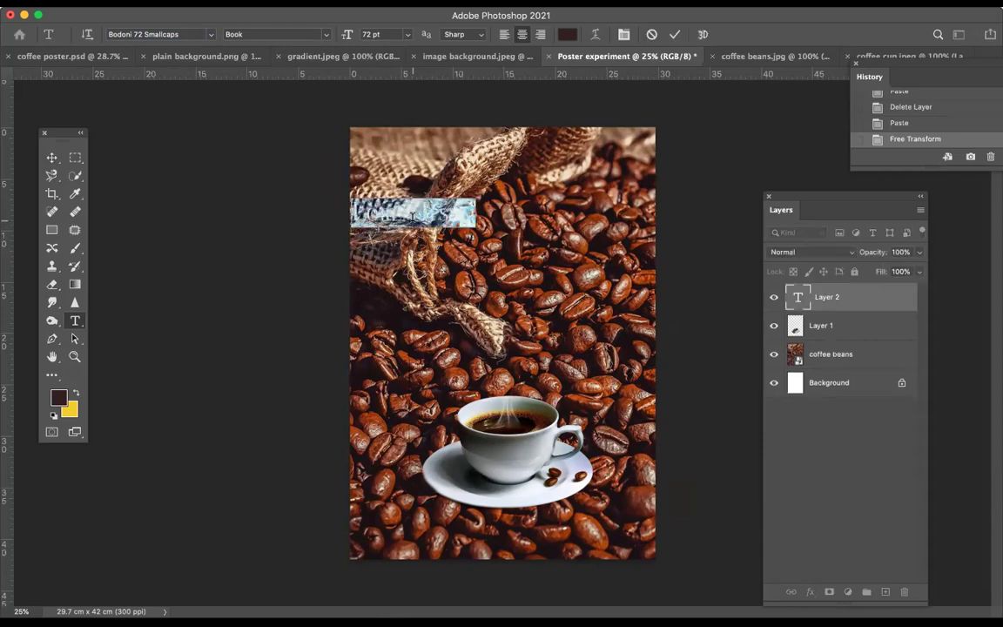
{"action": "key", "text": "BackSpace"}
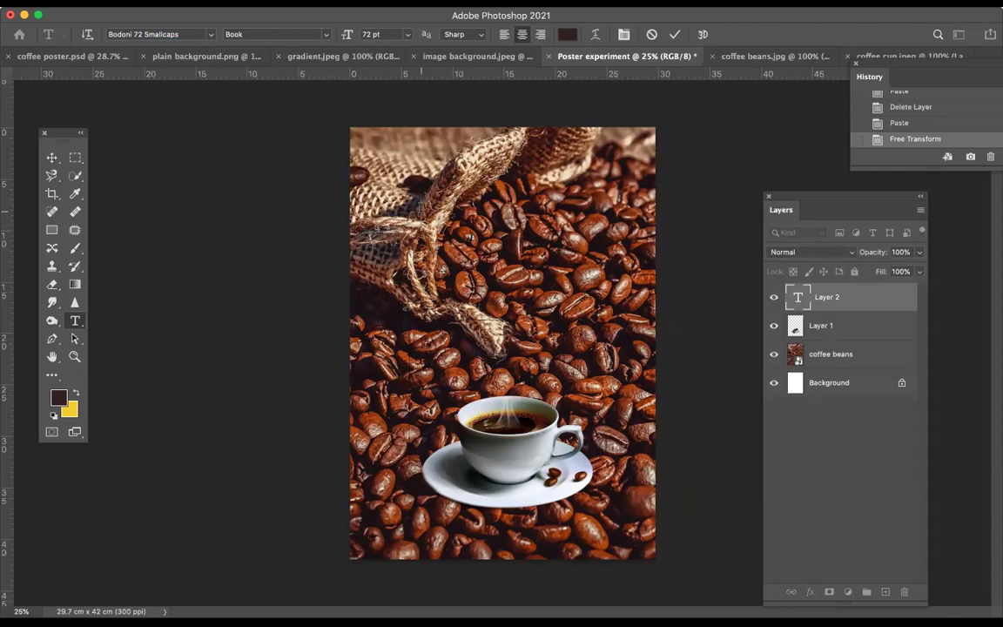
{"action": "left_click", "coordinate": [59, 399]}
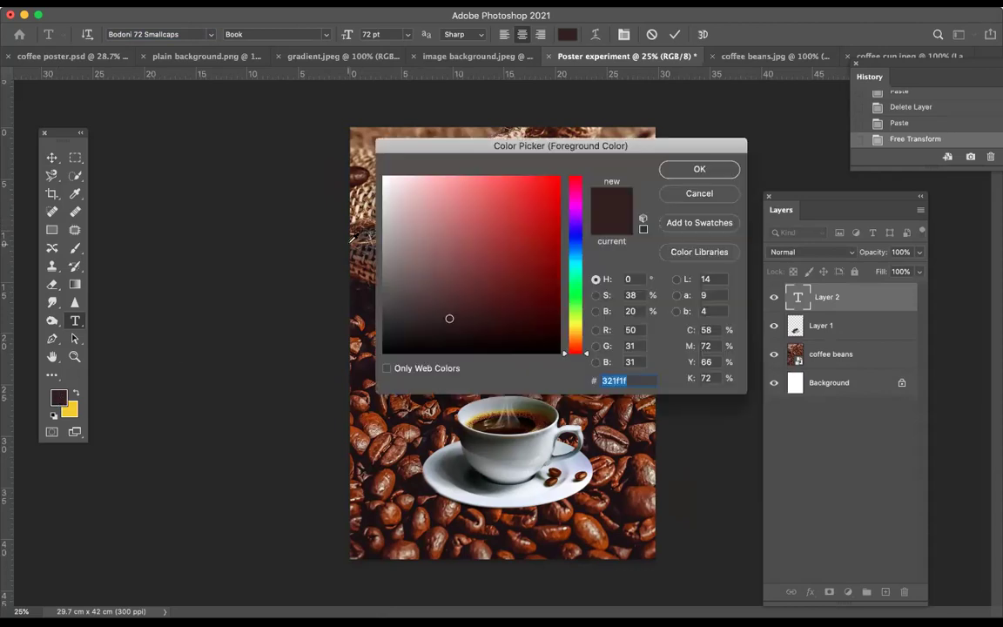
{"action": "left_click", "coordinate": [692, 196]}
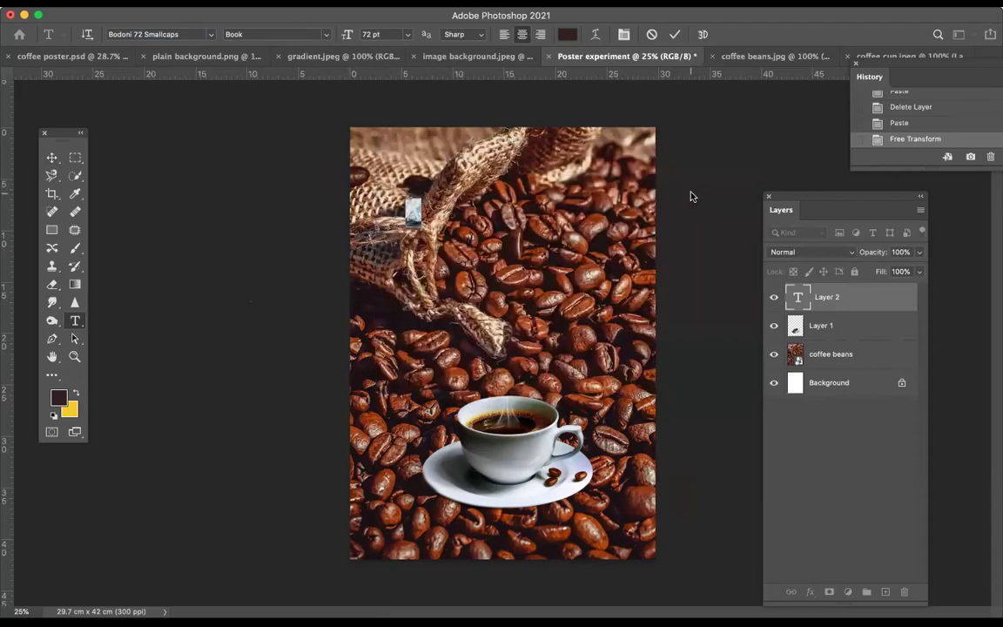
Sample the near-white of the cup and saucer on Layer 1 as the foreground color with the Eyedropper
{"action": "left_click", "coordinate": [76, 194]}
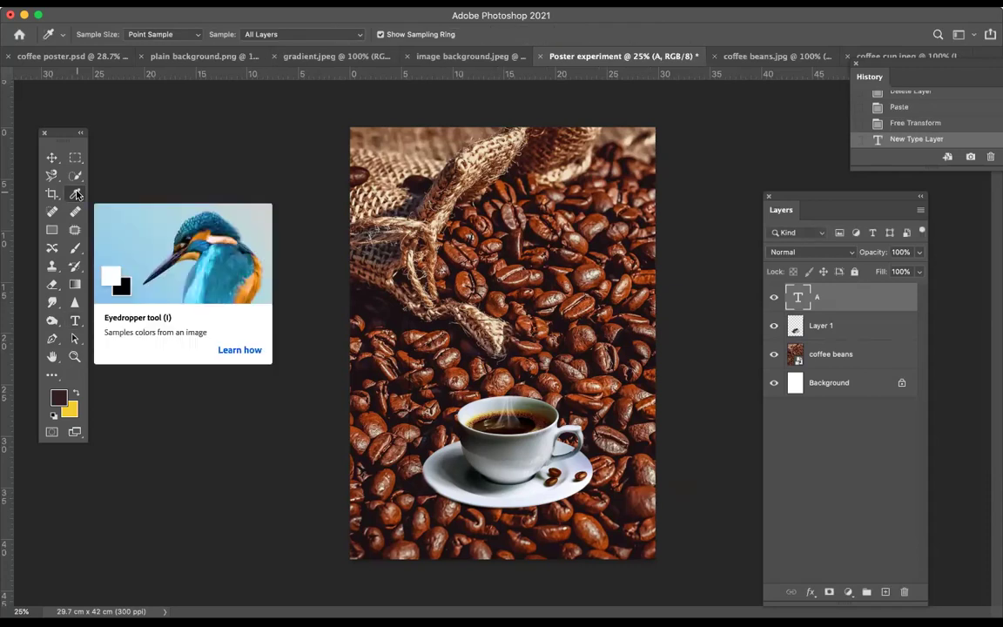
{"action": "left_click", "coordinate": [842, 354]}
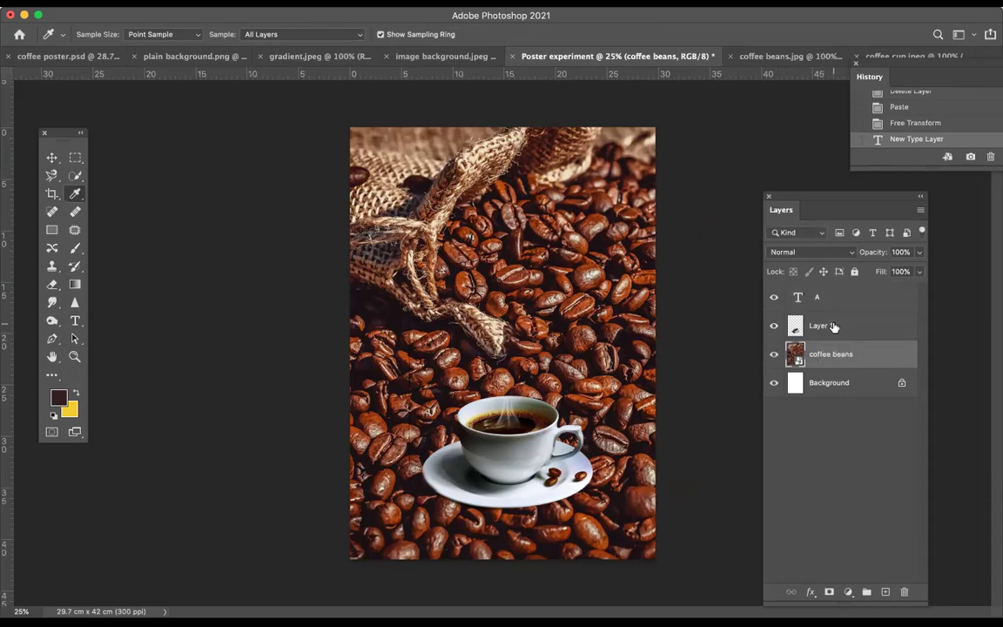
{"action": "left_click", "coordinate": [832, 326]}
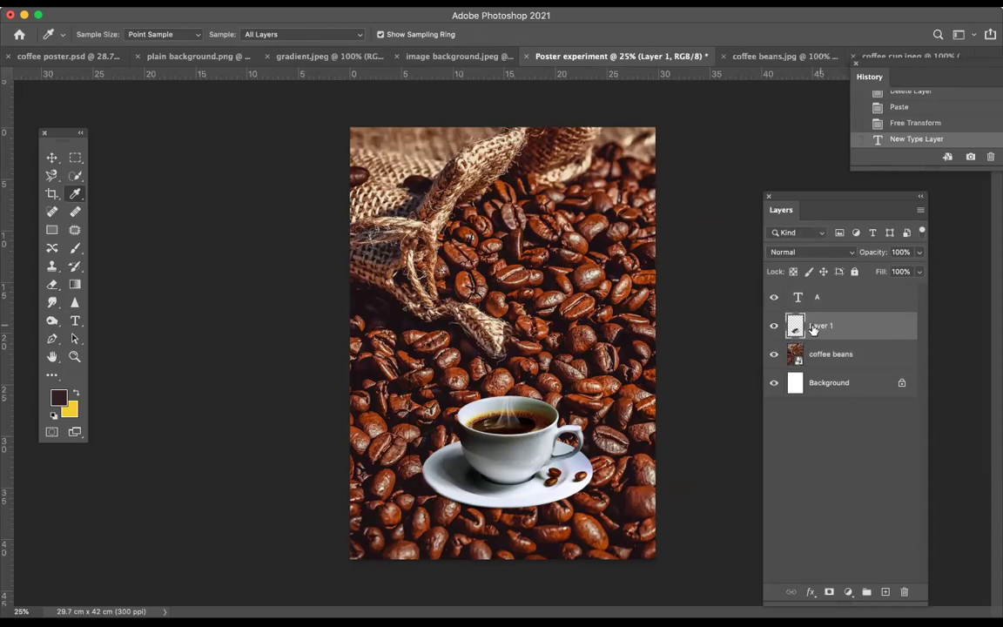
{"action": "left_click", "coordinate": [773, 326]}
{"action": "left_click", "coordinate": [774, 325]}
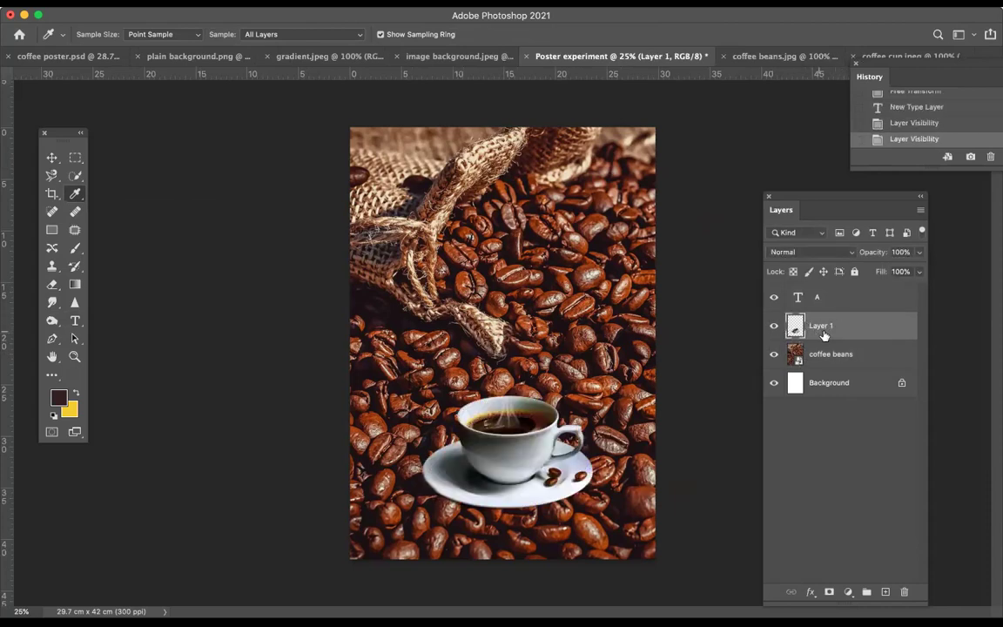
{"action": "left_click", "coordinate": [494, 464]}
{"action": "left_click", "coordinate": [528, 470]}
Delete the stray text layer A and create the 72 pt Bodoni 72 Smallcaps title "All About the COFFEE" on two lines over the sack
{"action": "left_click", "coordinate": [855, 297]}
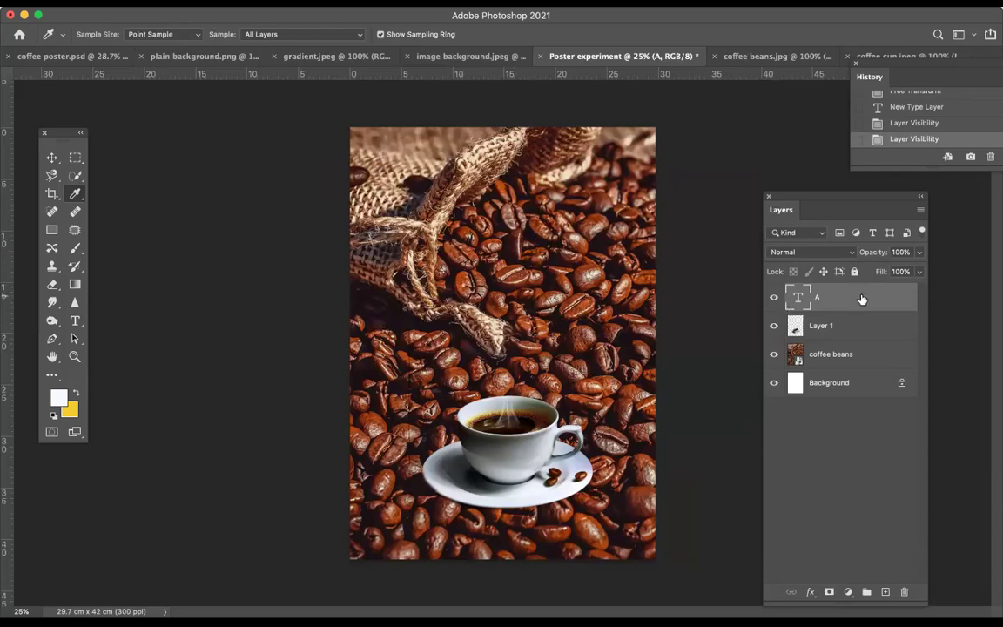
{"action": "left_click_drag", "start_coordinate": [869, 295], "coordinate": [902, 590]}
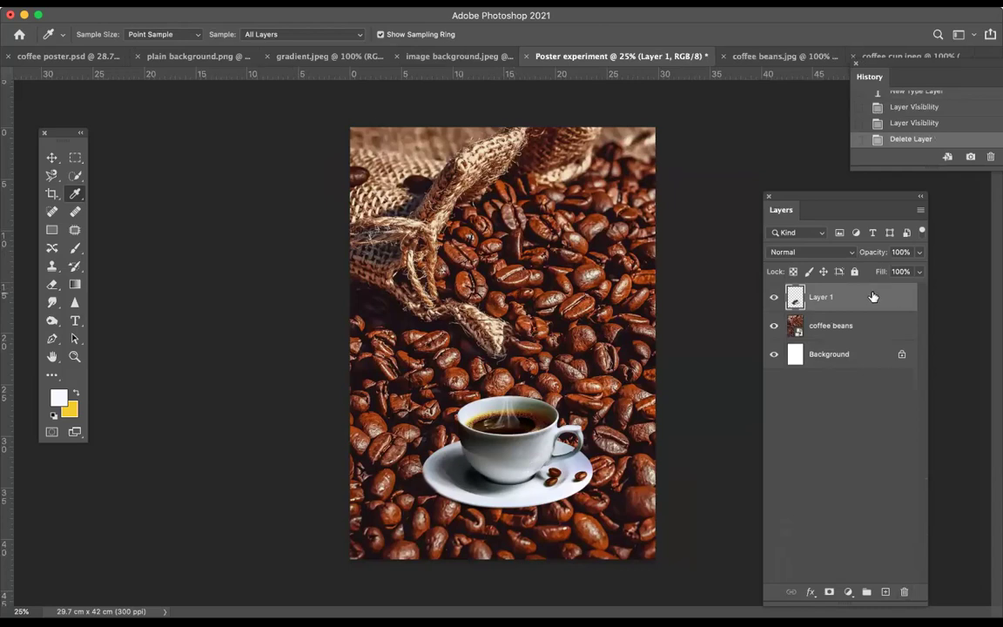
{"action": "left_click", "coordinate": [75, 320]}
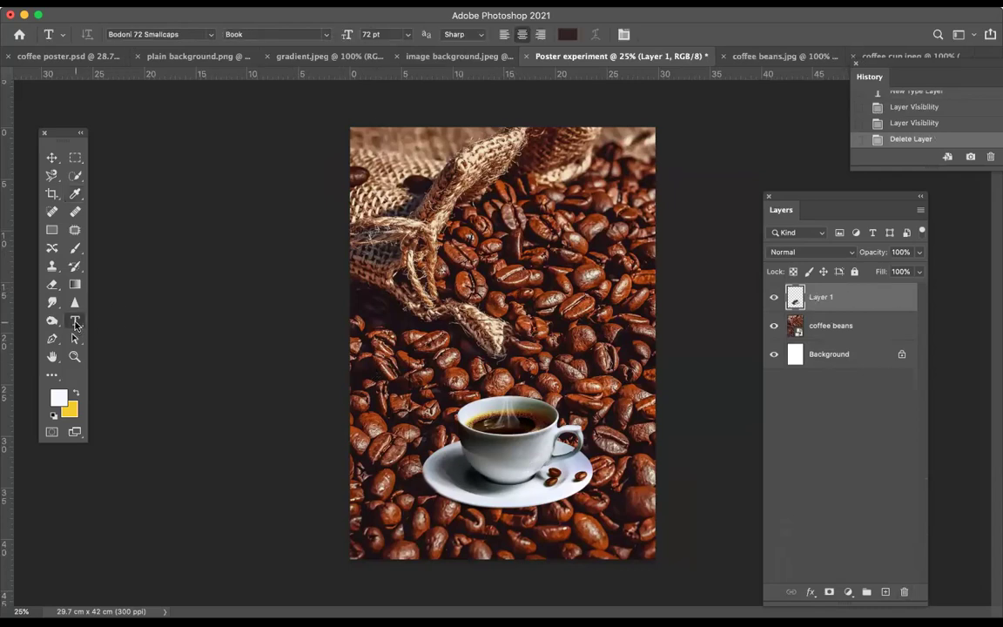
{"action": "left_click", "coordinate": [404, 215]}
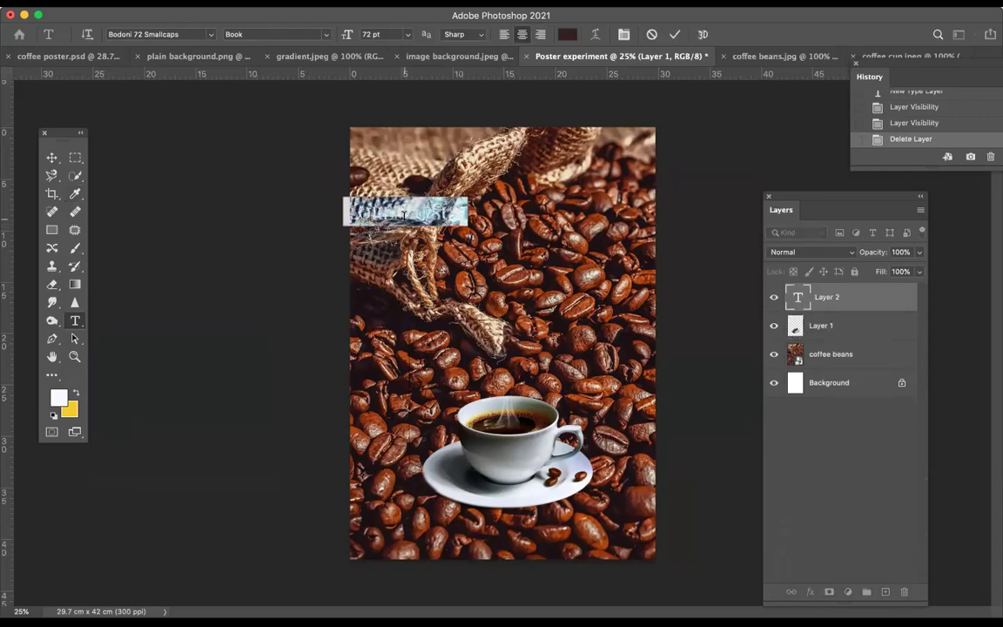
{"action": "key", "text": "BackSpace"}
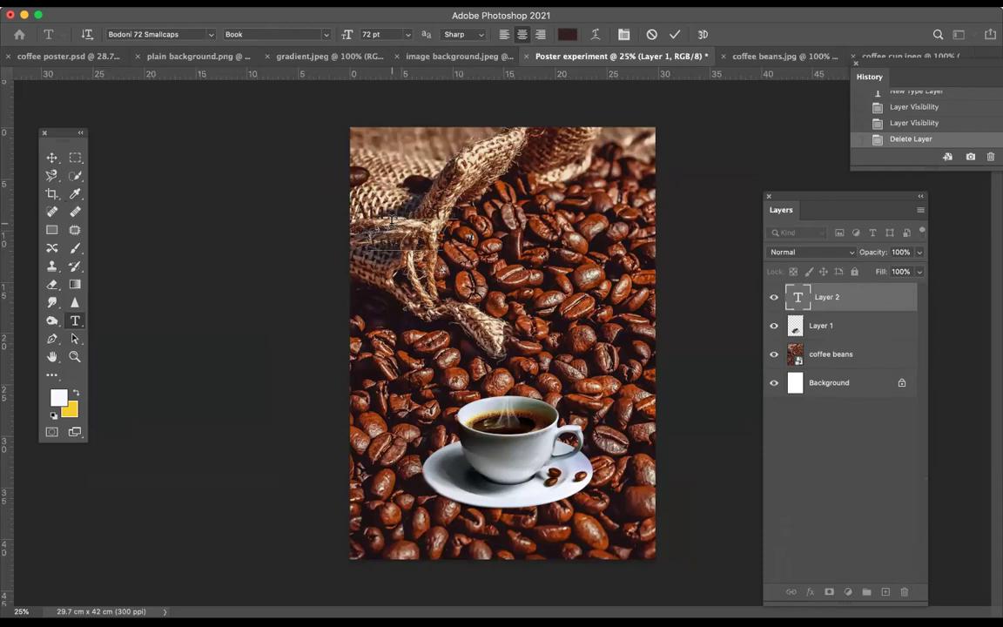
{"action": "type", "text": "Coffee"}
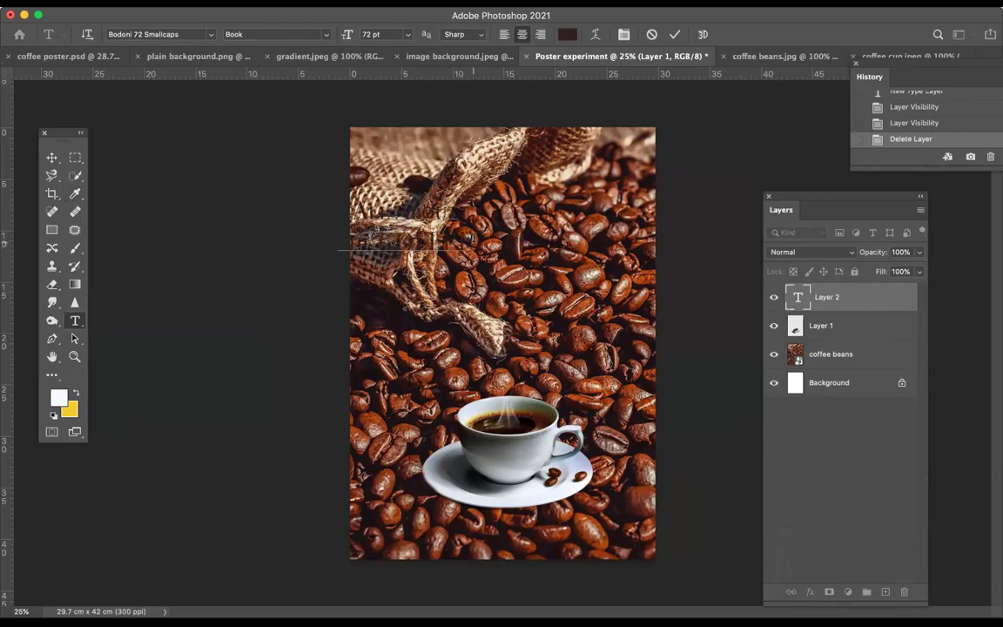
Set the color of the whole title text to the sampled near-white f6f9ff
{"action": "left_click", "coordinate": [567, 35]}
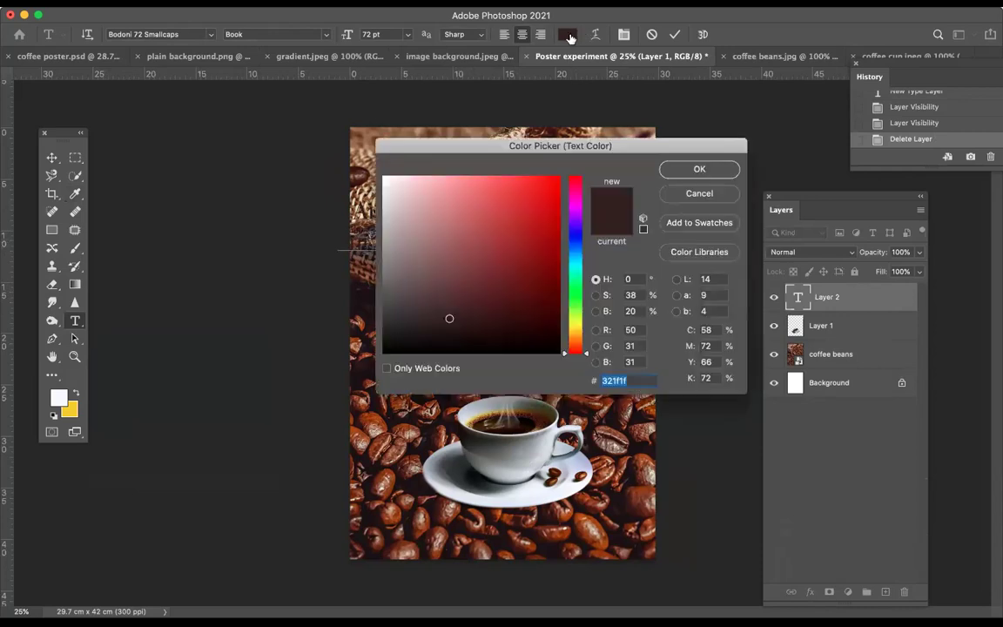
{"action": "left_click", "coordinate": [55, 403]}
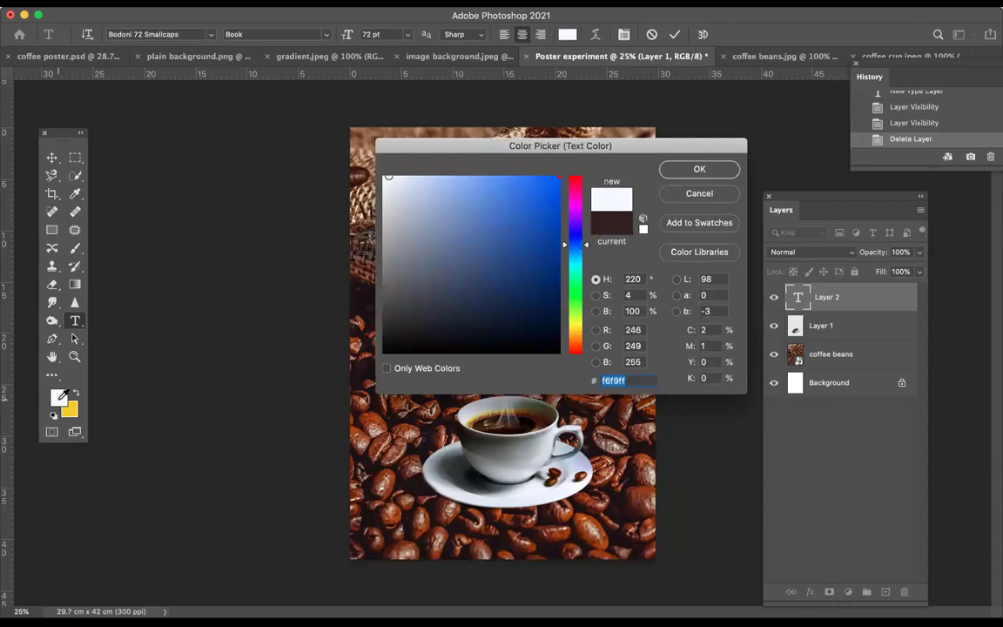
{"action": "left_click", "coordinate": [673, 168]}
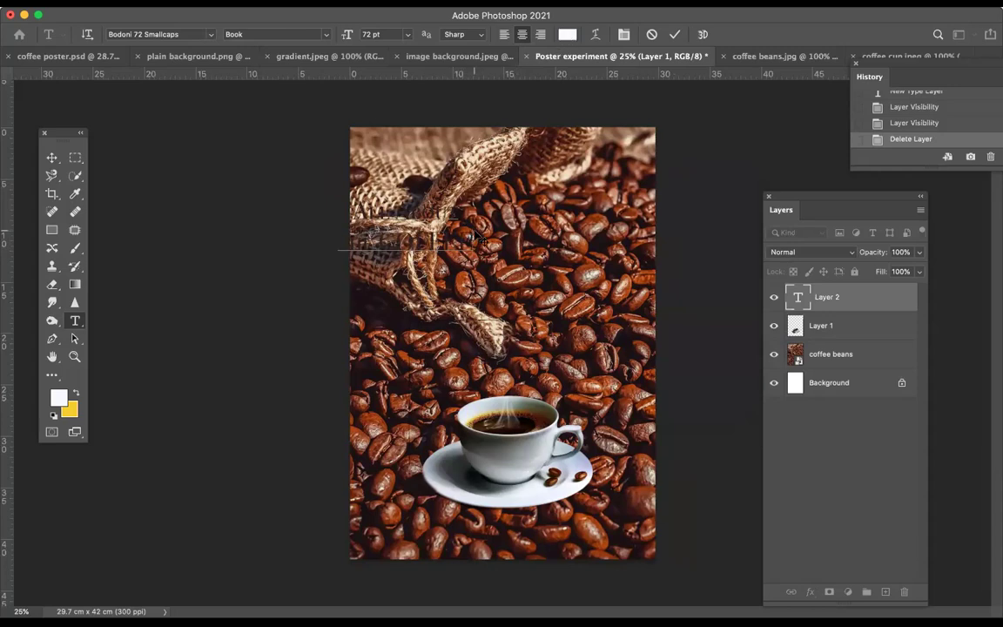
{"action": "key", "text": "super+a"}
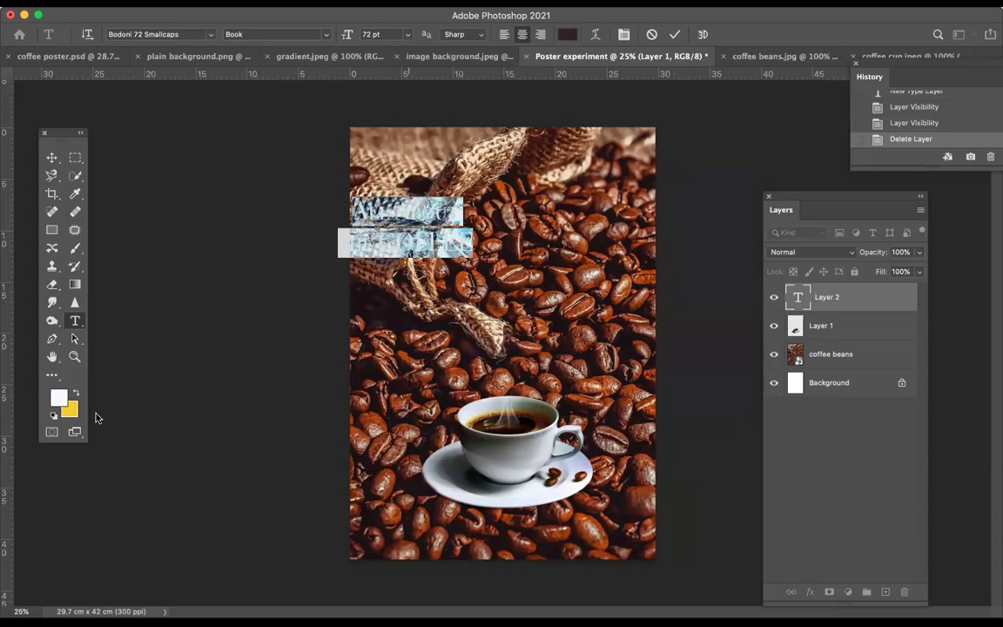
{"action": "left_click", "coordinate": [59, 396]}
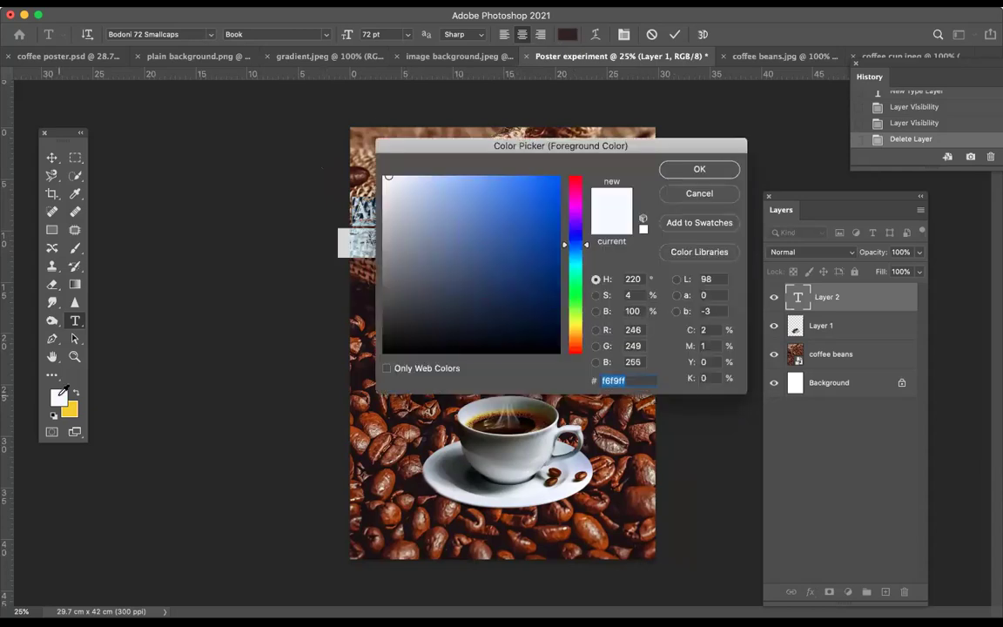
{"action": "left_click", "coordinate": [719, 169]}
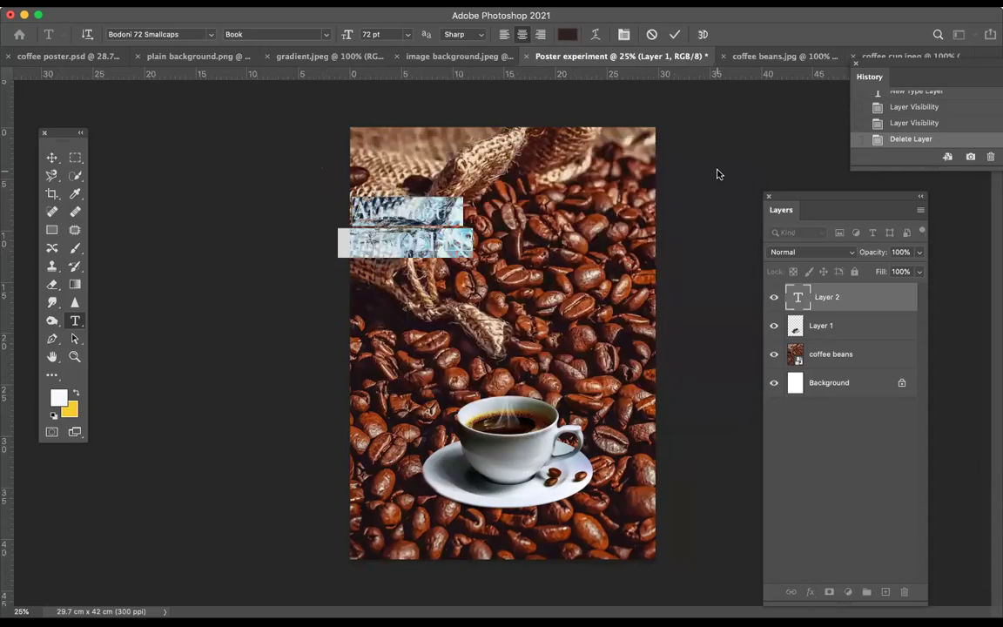
Move the title to the horizontal middle of the poster and break the text so COFFEE stands on its own third line
{"action": "left_click", "coordinate": [51, 157]}
{"action": "left_click_drag", "start_coordinate": [415, 212], "coordinate": [513, 213]}
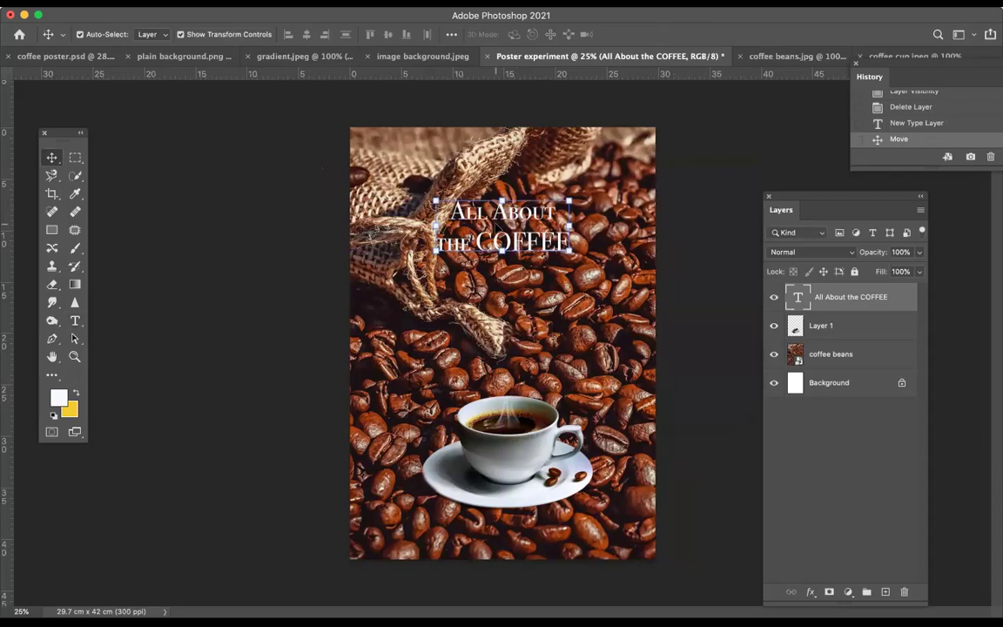
{"action": "left_click", "coordinate": [75, 322]}
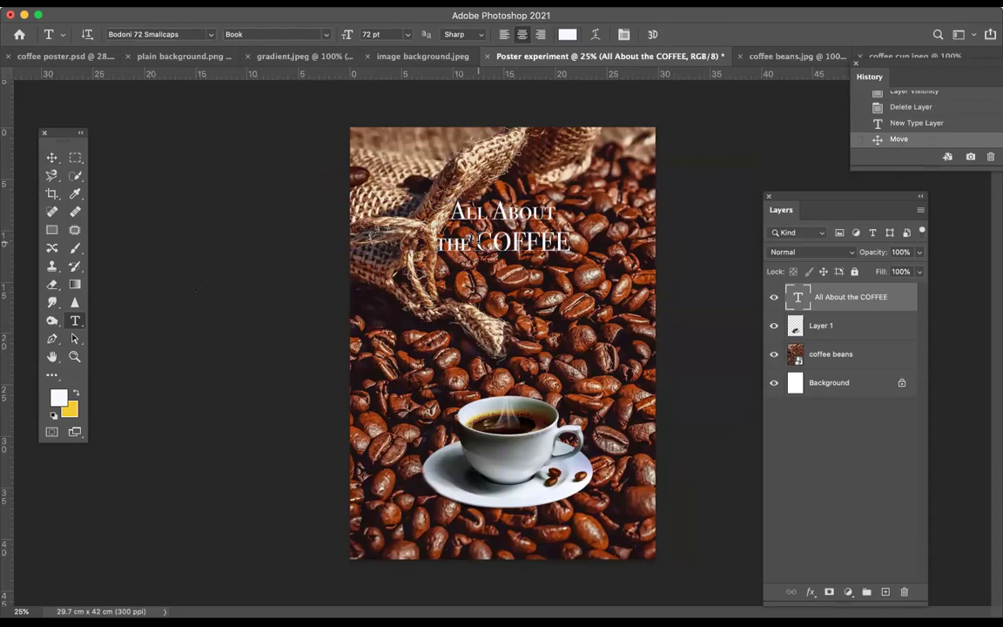
{"action": "left_click", "coordinate": [476, 239]}
{"action": "key", "text": "Return"}
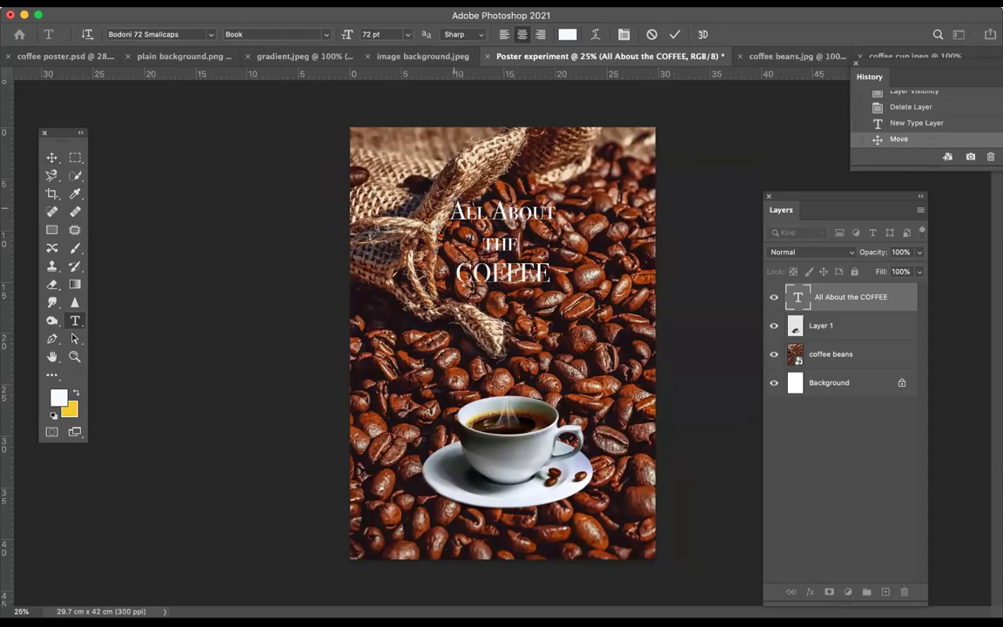
Try left and right alignment on the whole title text, and return it to center alignment
{"action": "left_click_drag", "start_coordinate": [411, 191], "coordinate": [564, 275]}
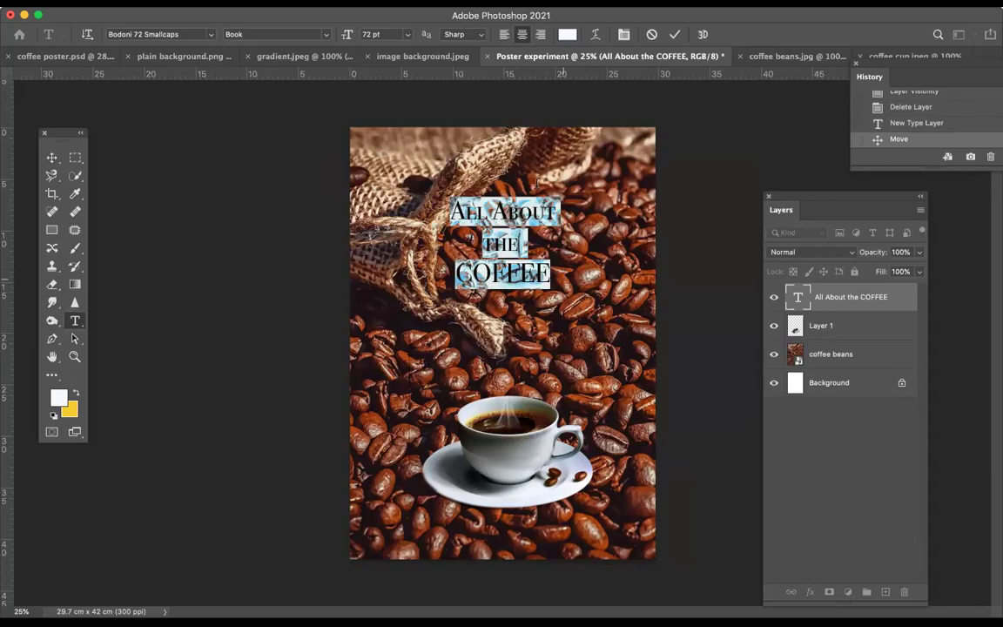
{"action": "left_click", "coordinate": [503, 37]}
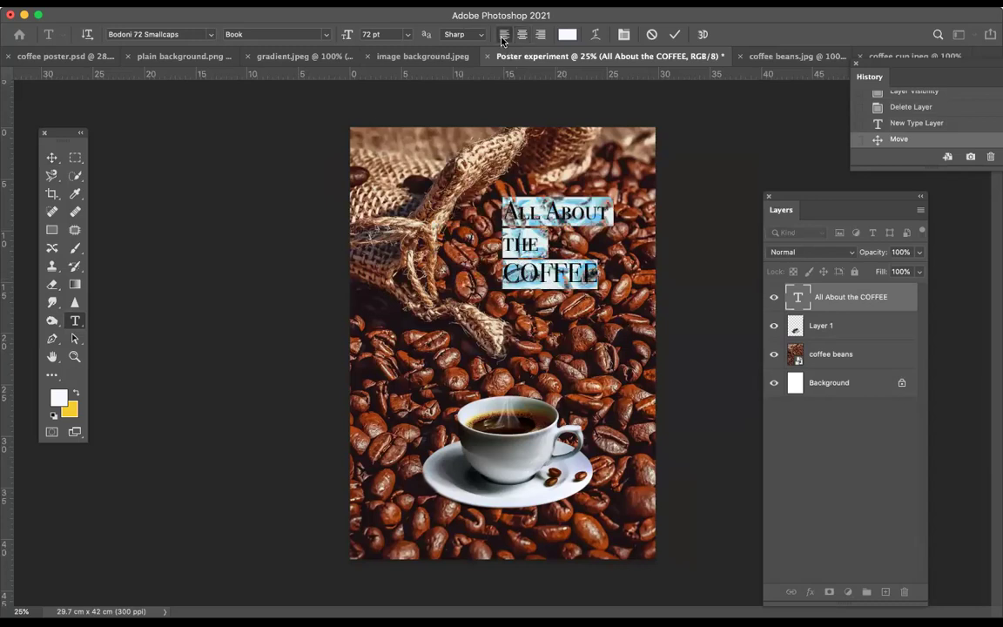
{"action": "left_click", "coordinate": [541, 35]}
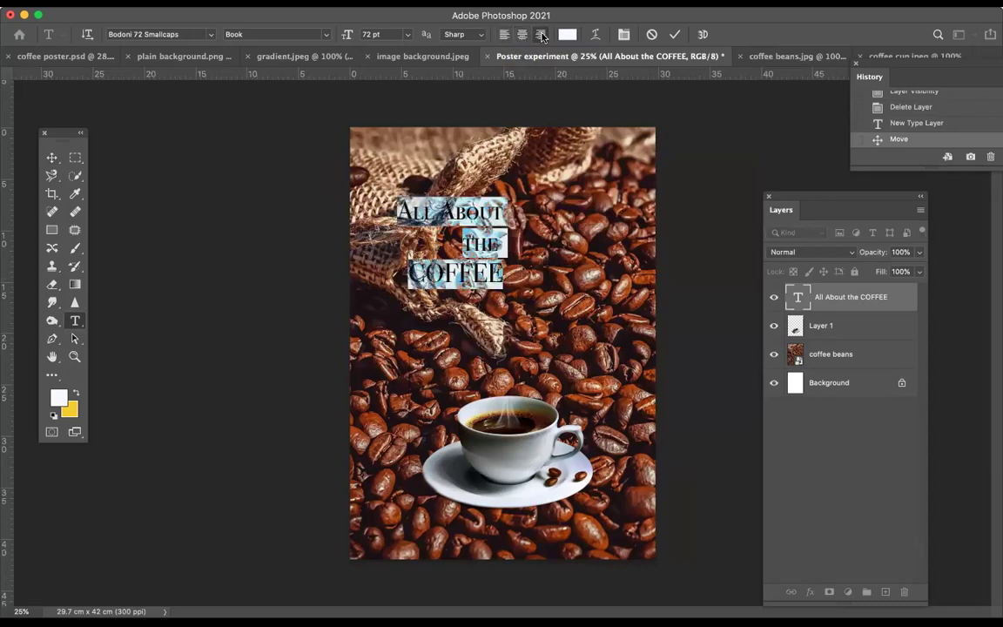
{"action": "left_click", "coordinate": [522, 36]}
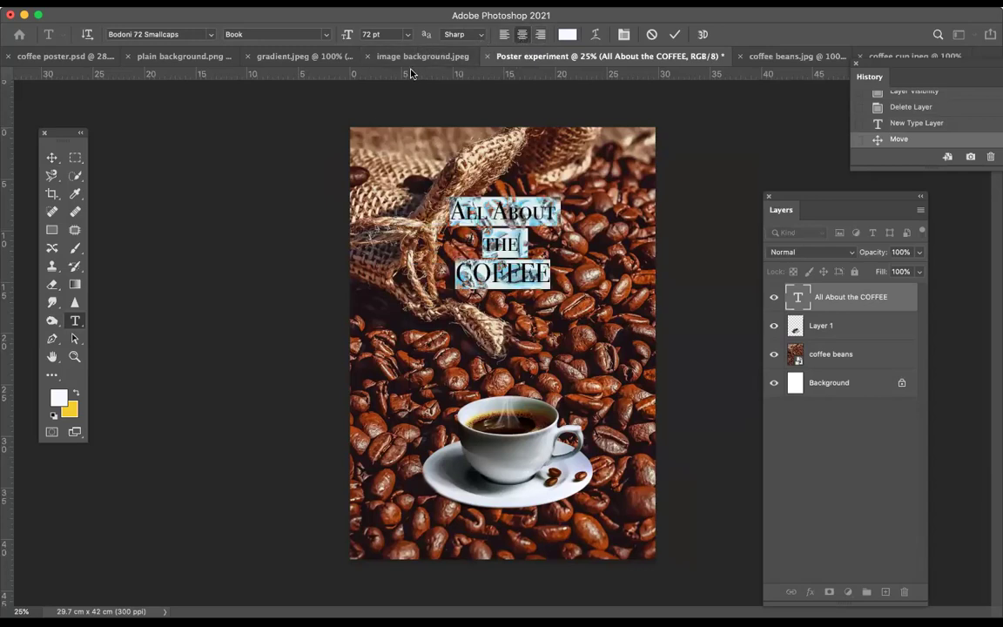
Set the font size of the whole title to 150 pt and commit the text edit
{"action": "left_click", "coordinate": [378, 33]}
{"action": "left_click", "coordinate": [353, 33]}
{"action": "left_click", "coordinate": [407, 35]}
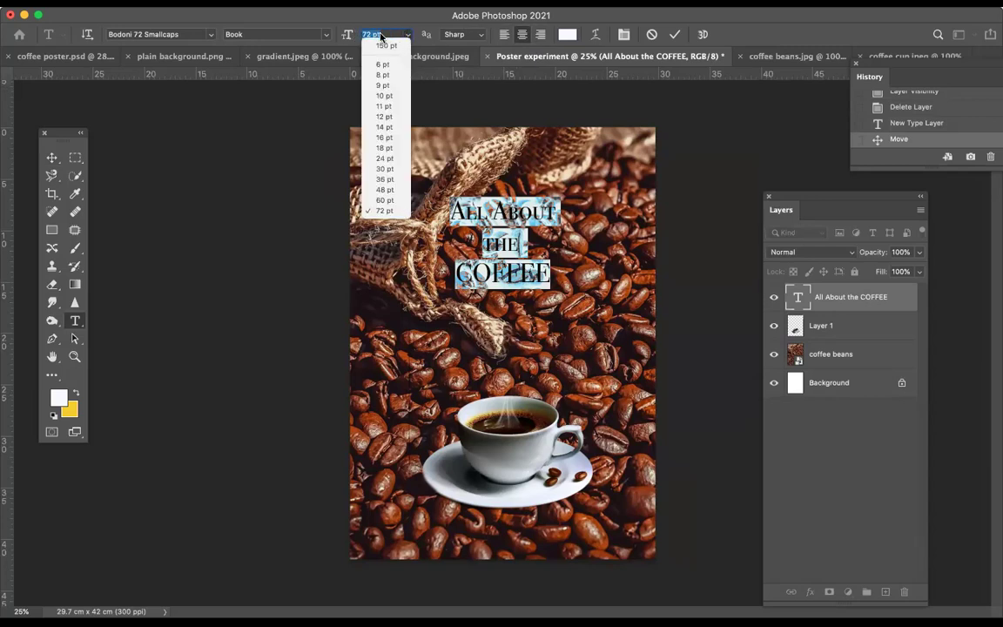
{"action": "left_click", "coordinate": [386, 33]}
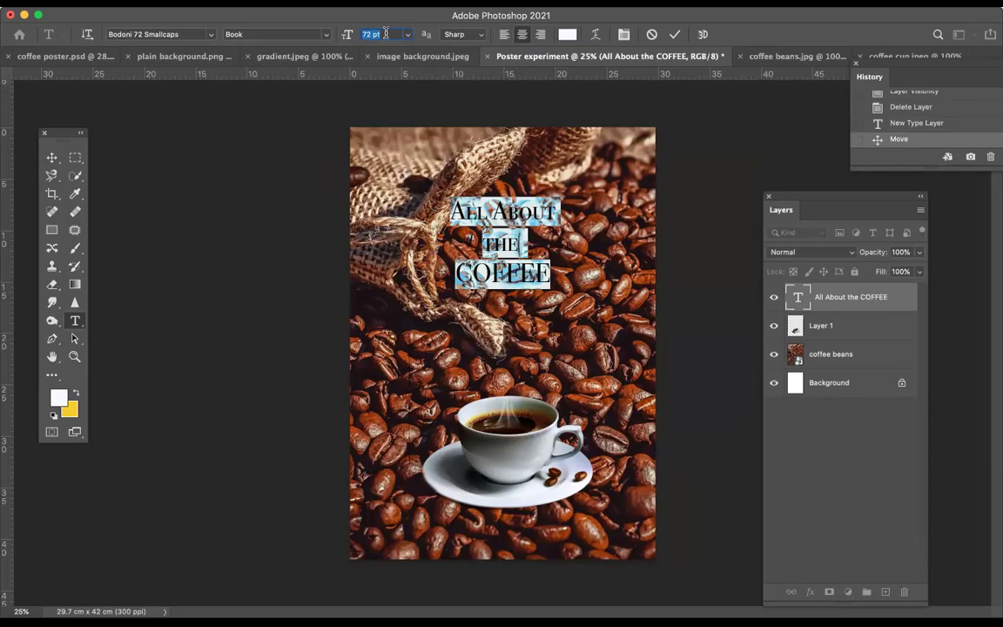
{"action": "type", "text": "150"}
{"action": "key", "text": "super+h"}
{"action": "key", "text": "Return"}
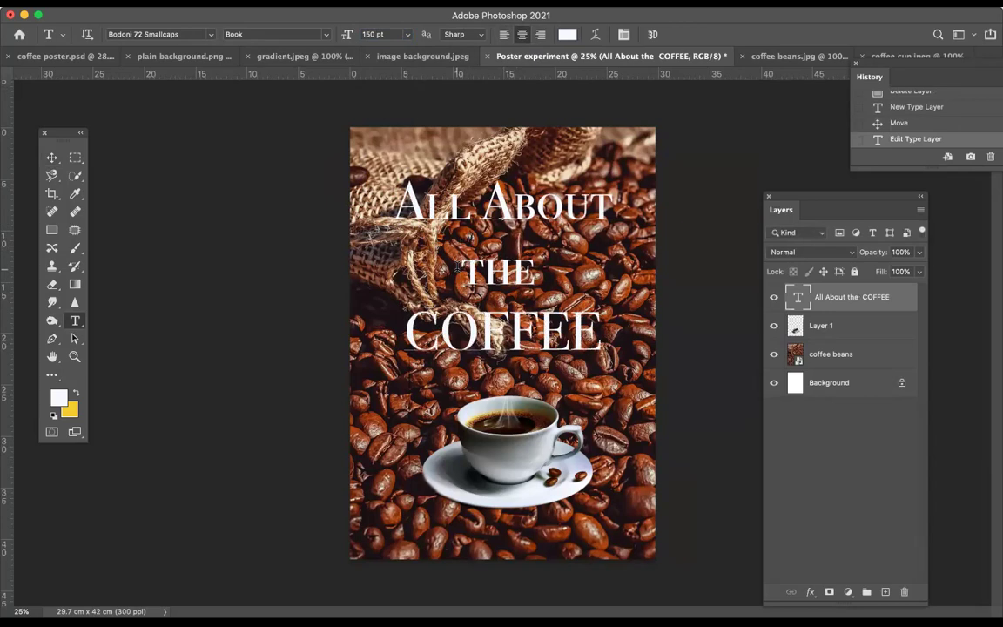
Reduce the font size of only the word "the" in the title to a smaller preset and commit the edit
{"action": "double_click", "coordinate": [500, 270]}
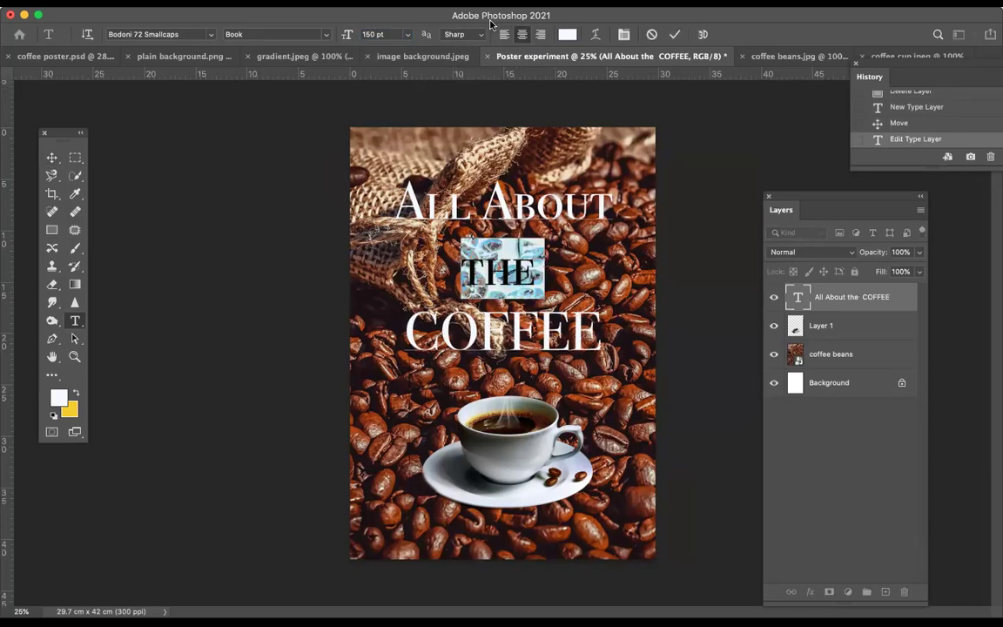
{"action": "left_click", "coordinate": [407, 33]}
{"action": "left_click", "coordinate": [383, 211]}
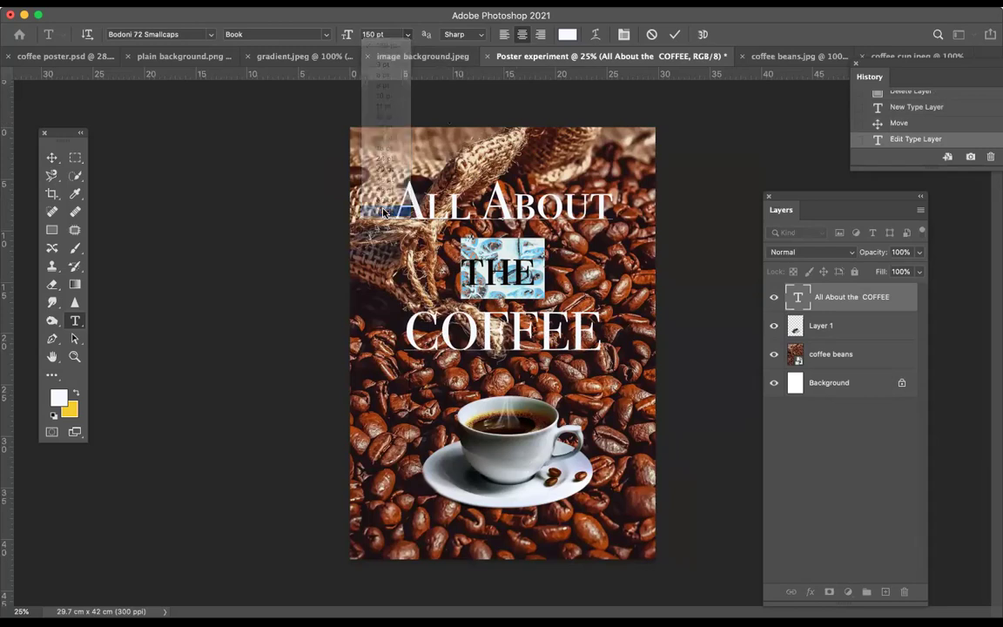
{"action": "left_click", "coordinate": [53, 159]}
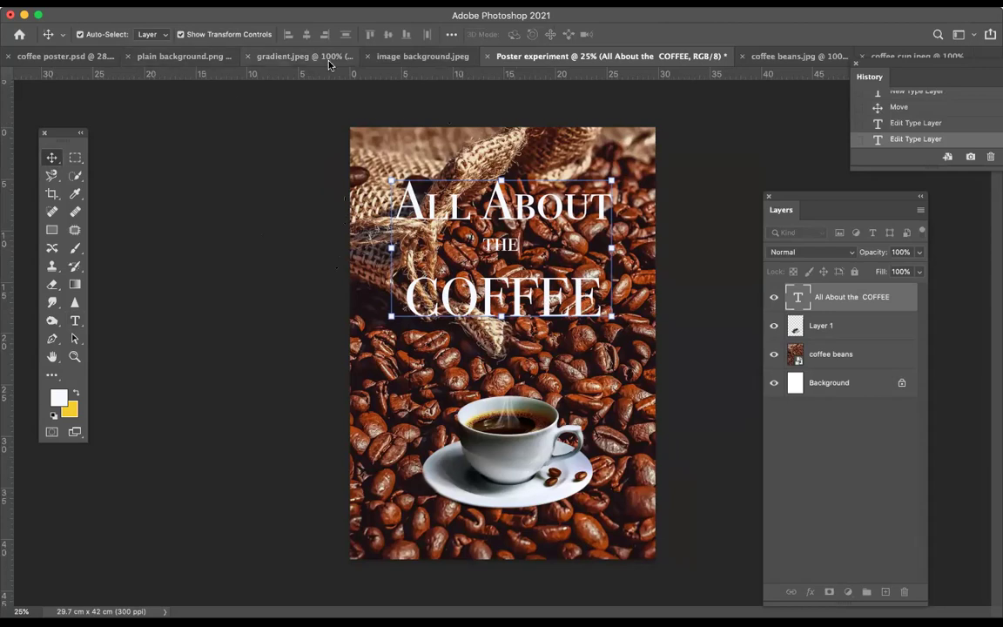
Check the title in coffee poster.psd, and apply a horizontal Arc warp with +8% bend to the Poster experiment title
{"action": "left_click", "coordinate": [48, 55]}
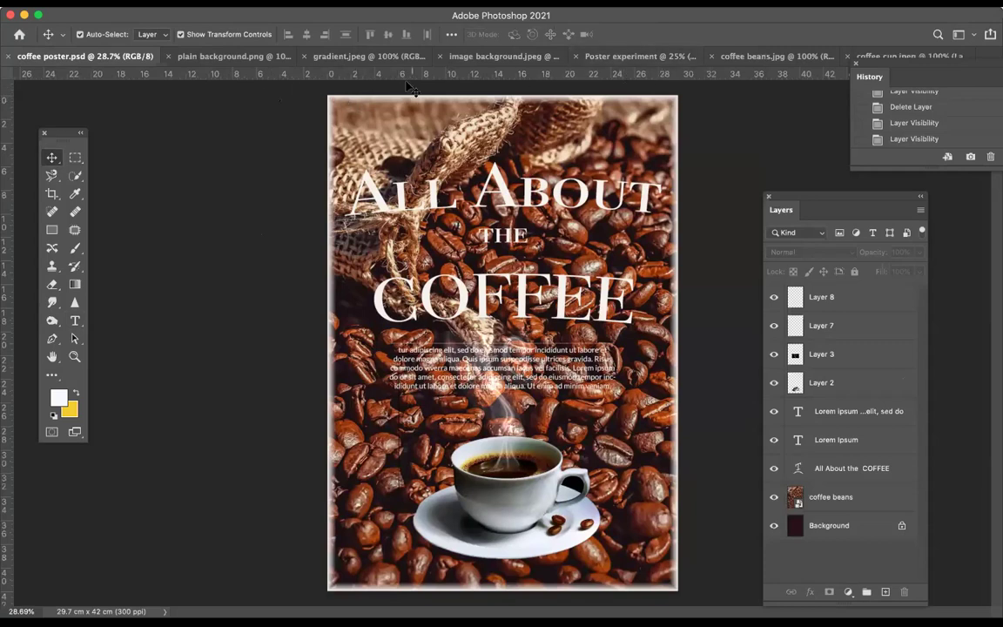
{"action": "left_click", "coordinate": [629, 58]}
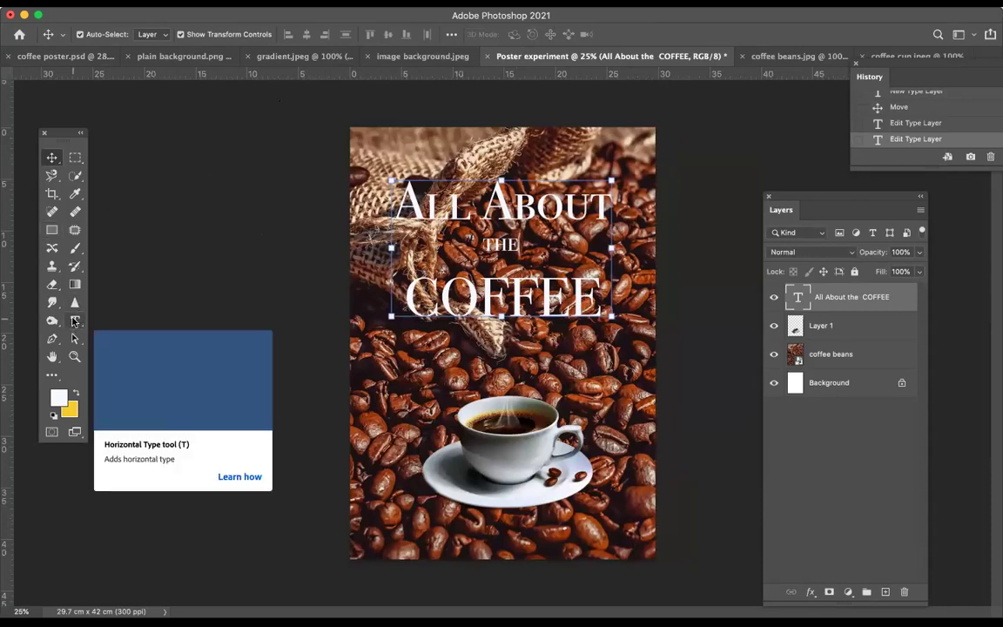
{"action": "left_click", "coordinate": [75, 321]}
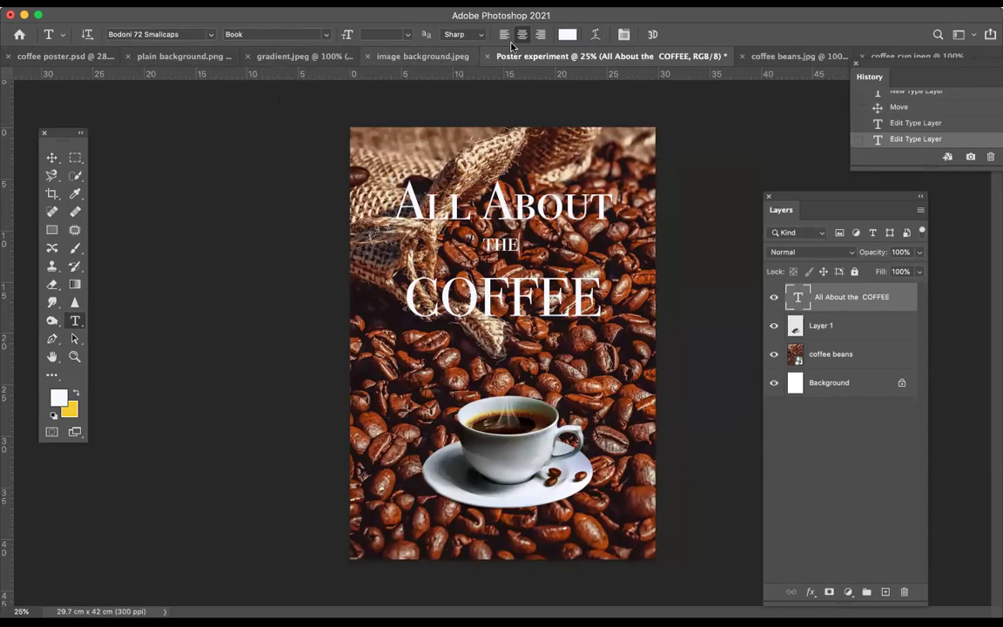
{"action": "left_click", "coordinate": [597, 35]}
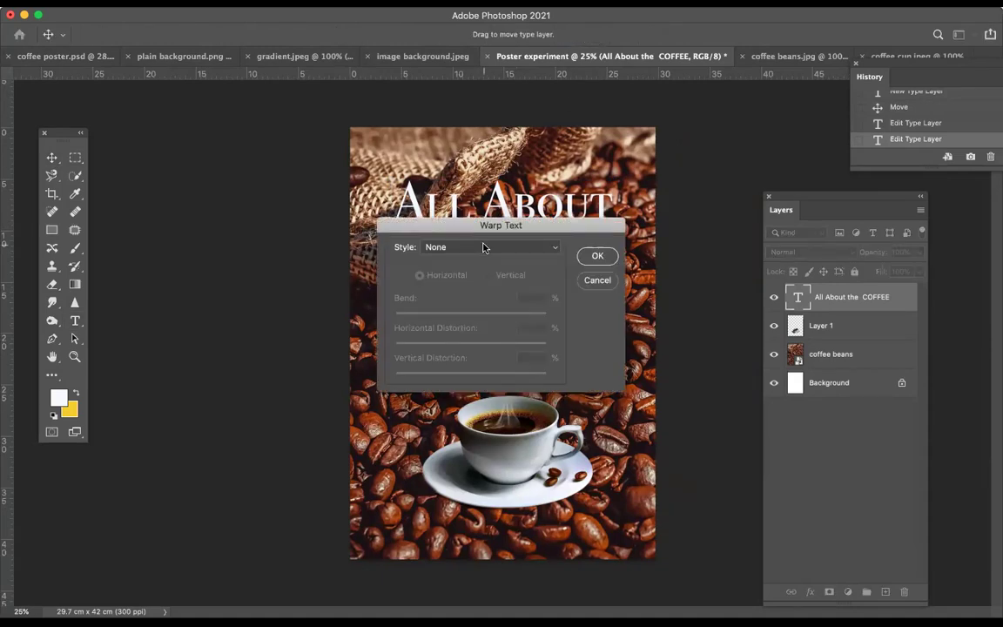
{"action": "left_click", "coordinate": [552, 250]}
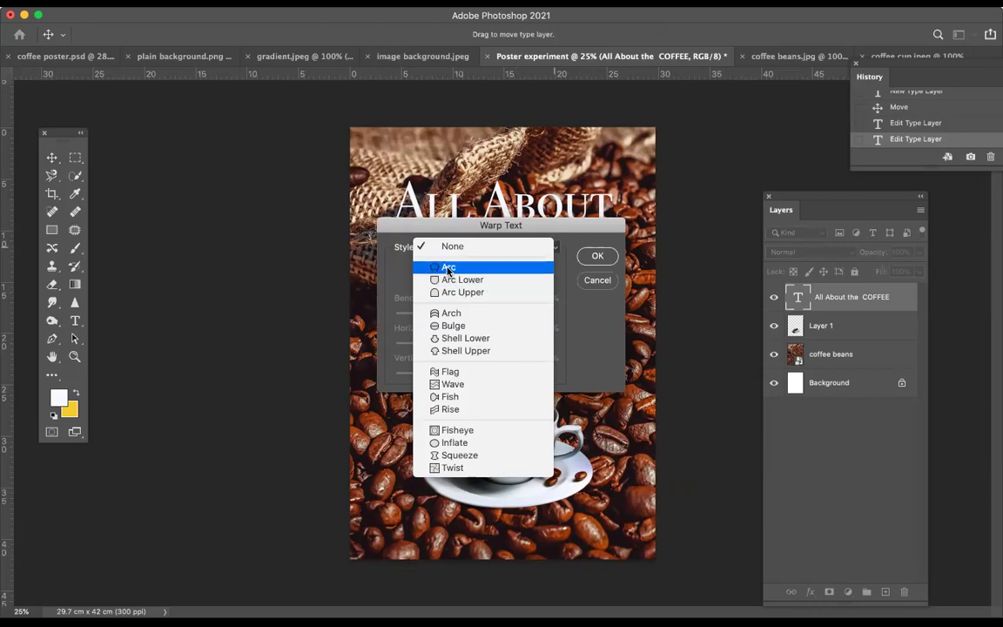
{"action": "left_click", "coordinate": [448, 269]}
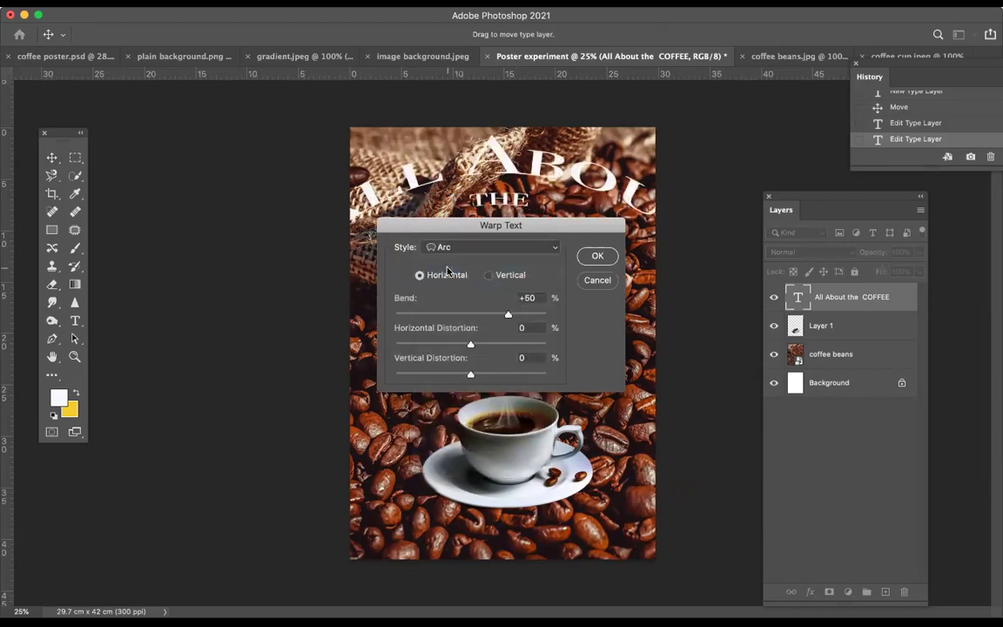
{"action": "left_click_drag", "start_coordinate": [508, 317], "coordinate": [474, 317]}
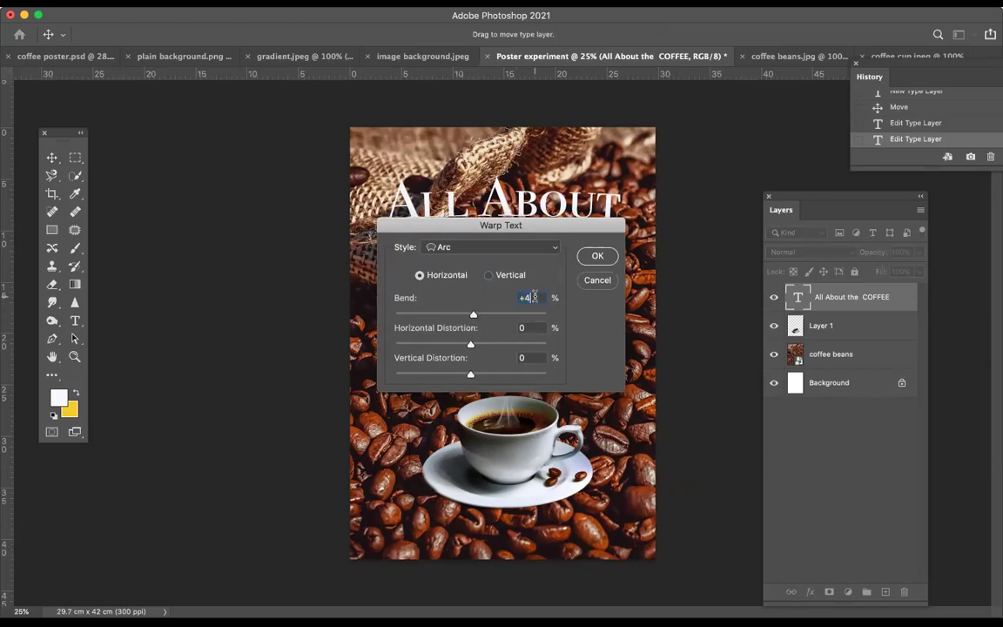
{"action": "type", "text": "8"}
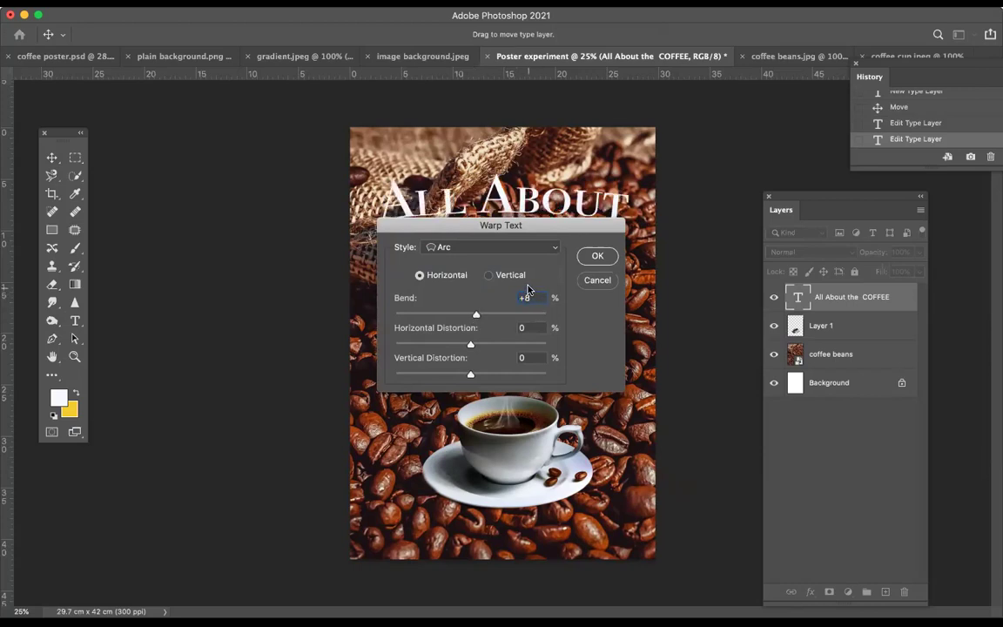
{"action": "left_click_drag", "start_coordinate": [525, 235], "coordinate": [522, 283]}
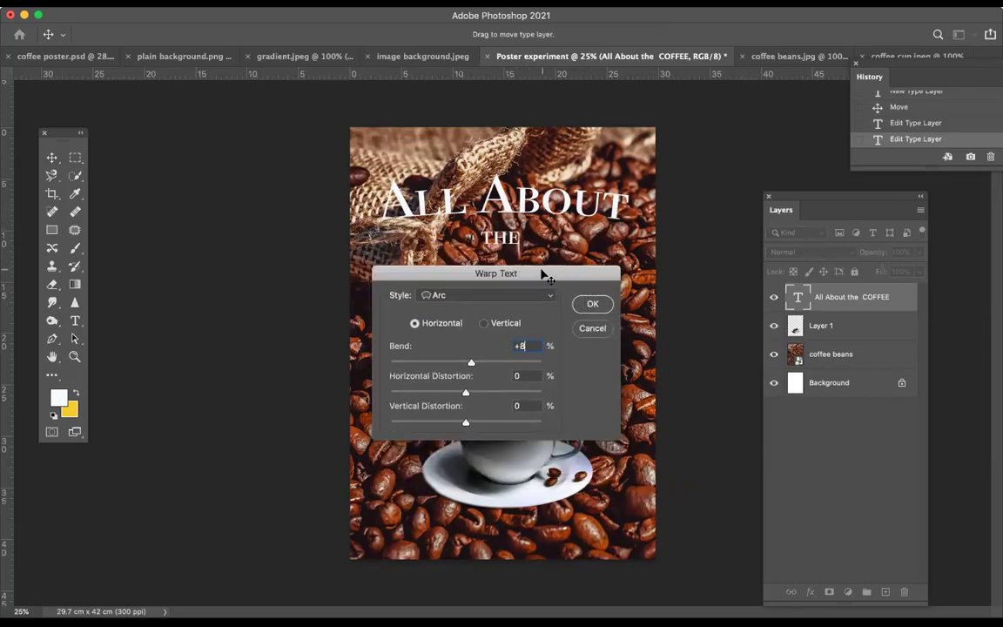
{"action": "left_click_drag", "start_coordinate": [492, 275], "coordinate": [309, 307]}
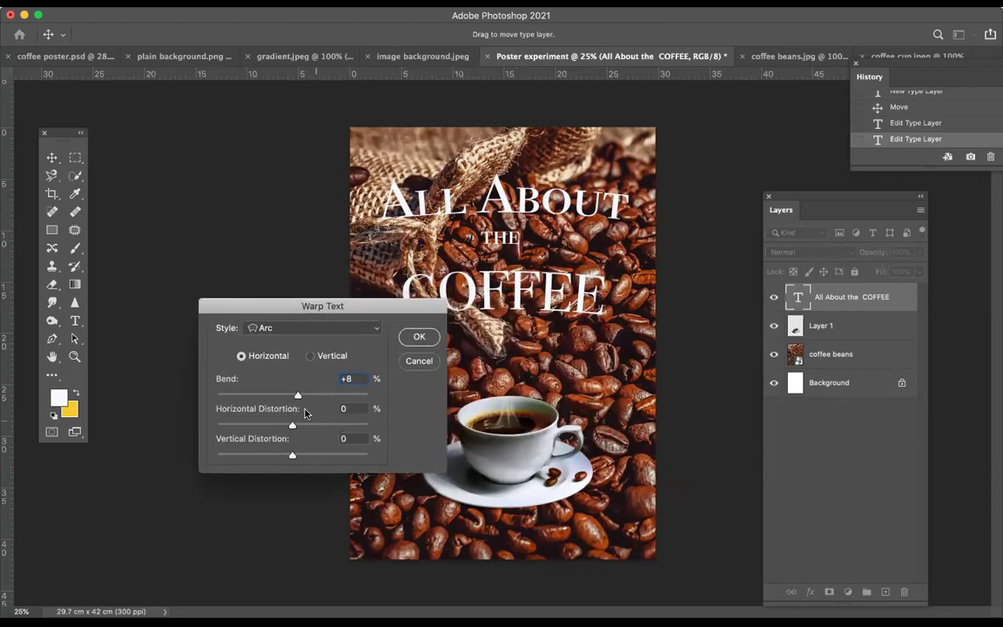
{"action": "left_click", "coordinate": [419, 337]}
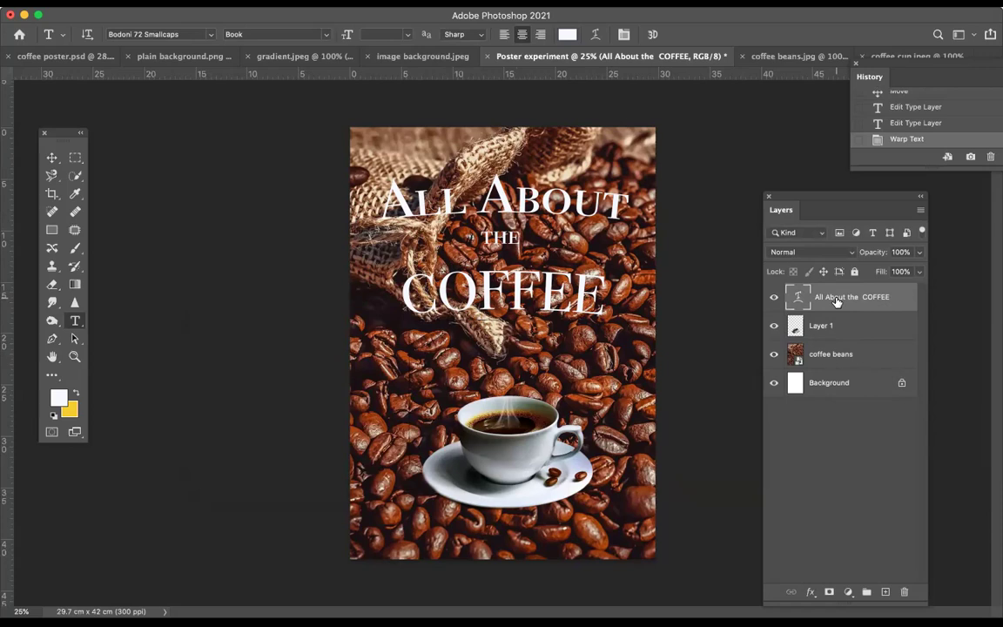
Reposition the warped title slightly higher on the poster, keeping it horizontally centered above the coffee cup
{"action": "left_click", "coordinate": [52, 158]}
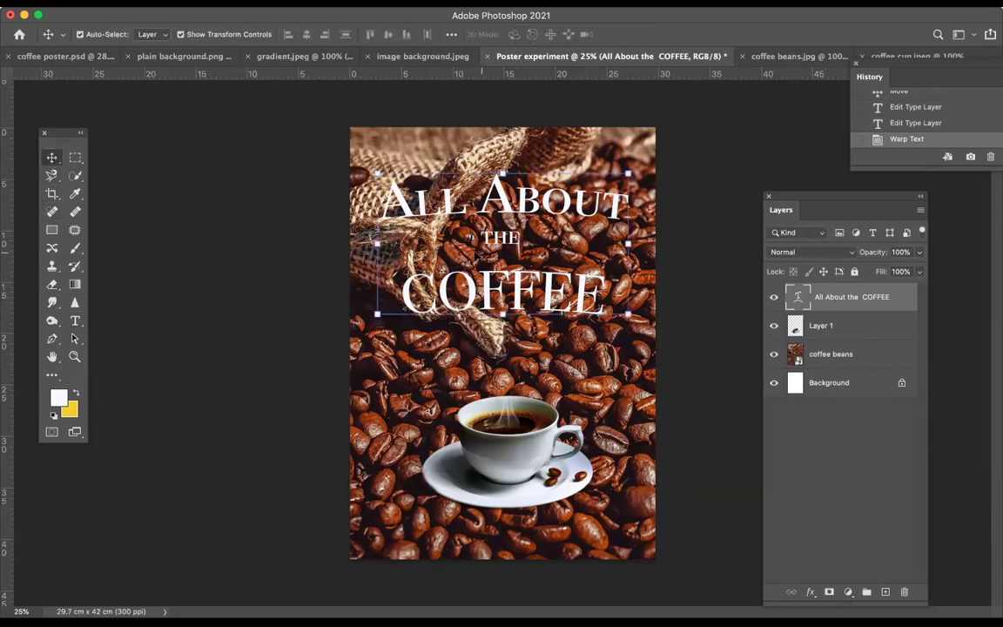
{"action": "left_click_drag", "start_coordinate": [503, 240], "coordinate": [499, 248]}
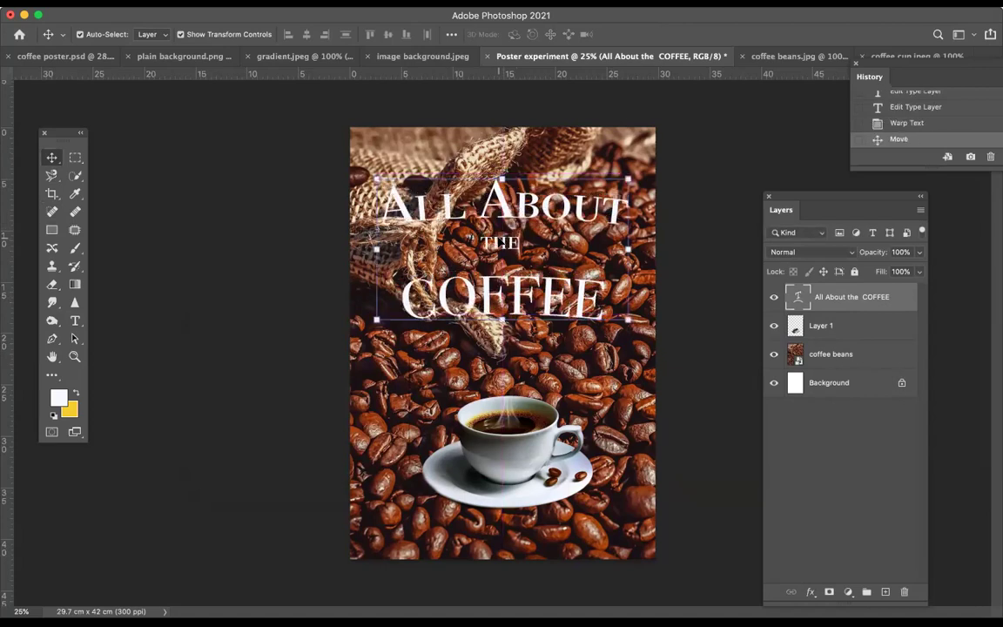
{"action": "left_click_drag", "start_coordinate": [449, 209], "coordinate": [450, 209]}
{"action": "left_click", "coordinate": [839, 326]}
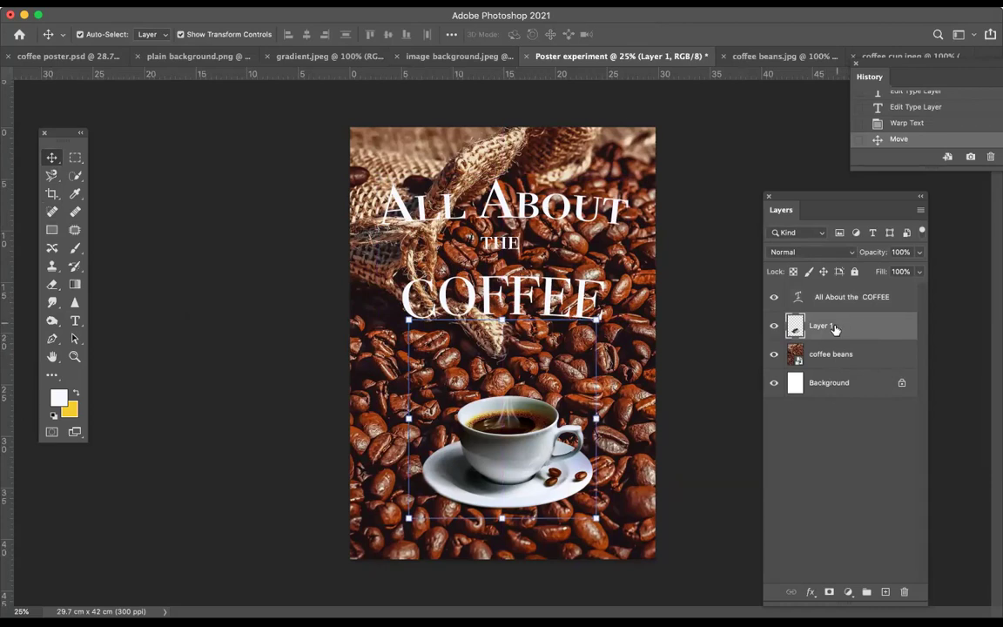
{"action": "left_click_drag", "start_coordinate": [513, 453], "coordinate": [510, 454]}
{"action": "left_click", "coordinate": [257, 405]}
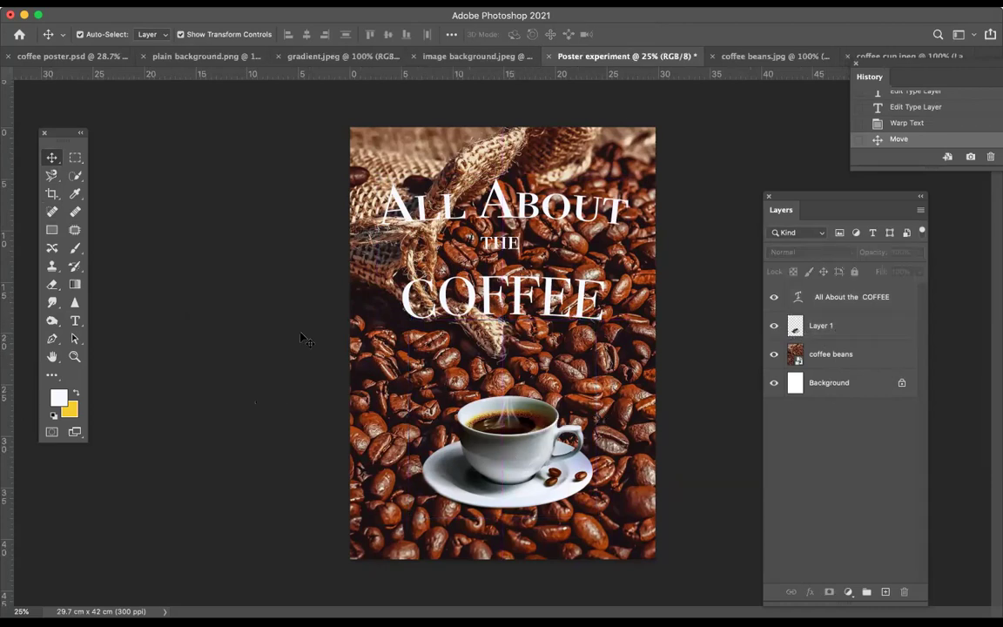
{"action": "left_click_drag", "start_coordinate": [495, 216], "coordinate": [510, 199]}
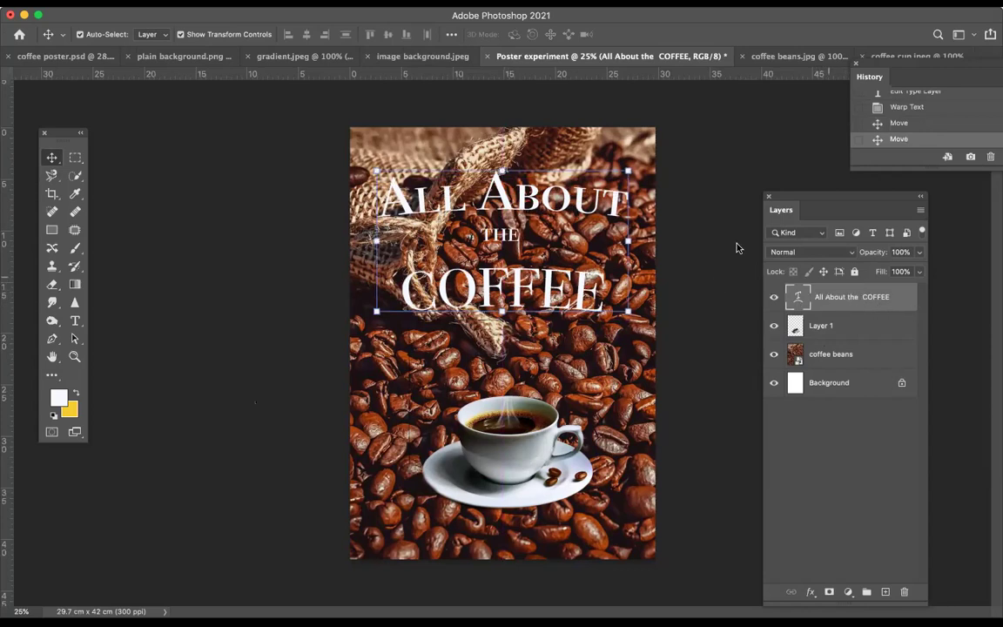
{"action": "left_click", "coordinate": [75, 322]}
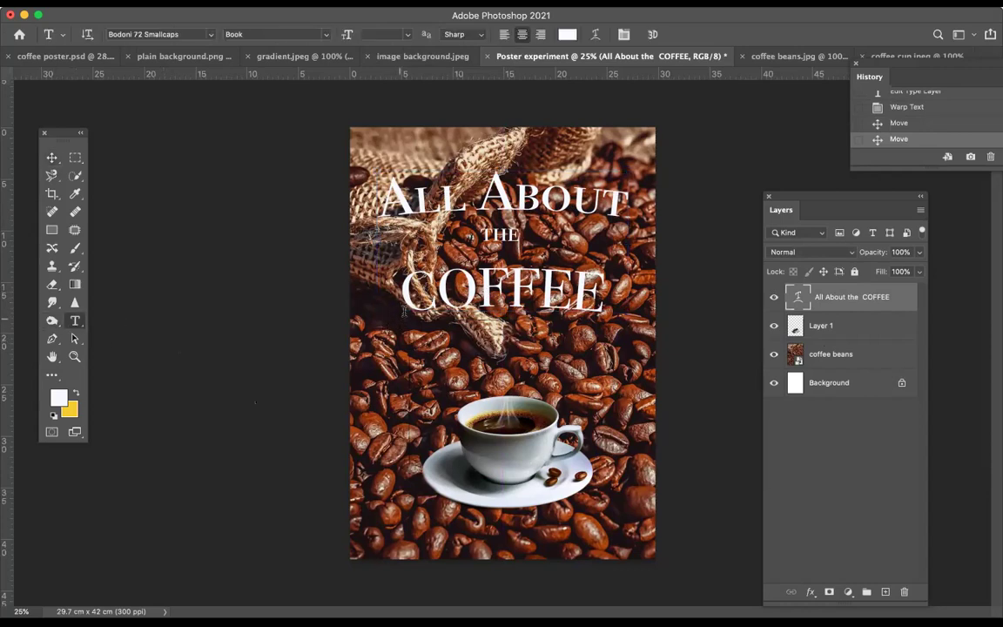
{"action": "left_click_drag", "start_coordinate": [399, 292], "coordinate": [477, 296]}
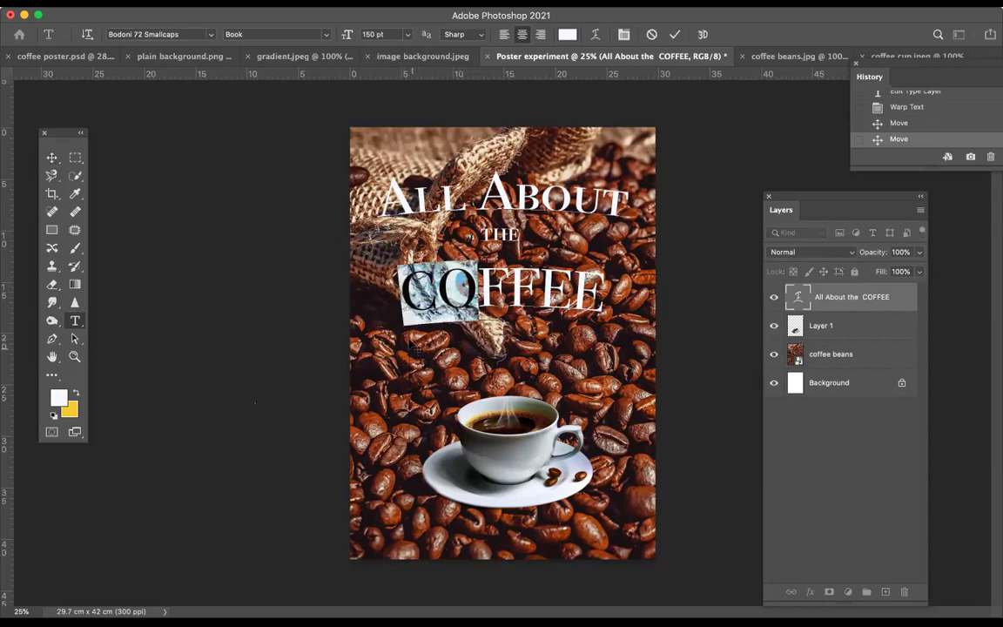
{"action": "left_click", "coordinate": [51, 159]}
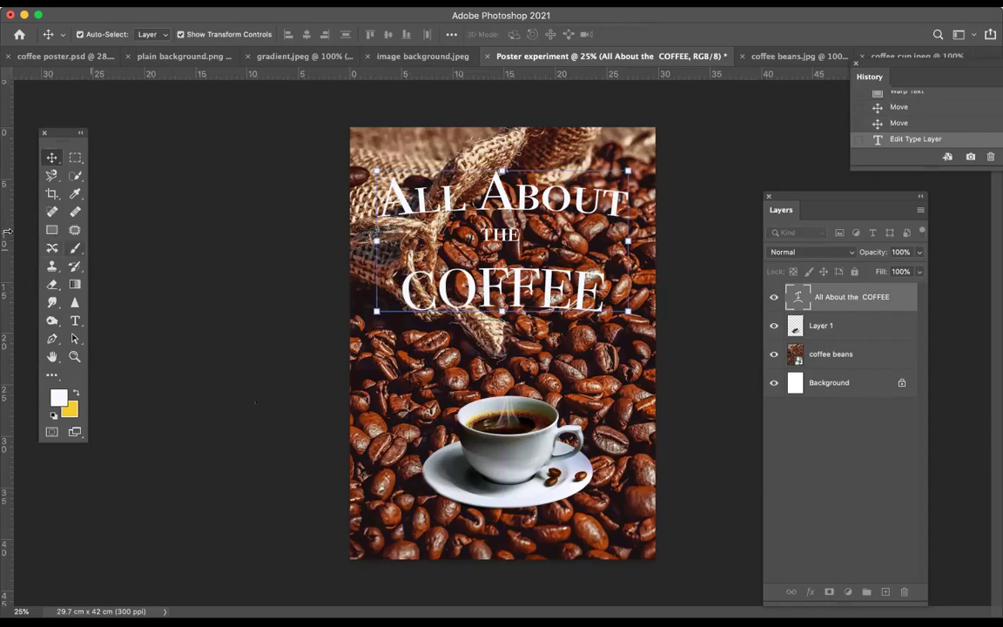
Draw a paragraph text box between the title and the coffee cup, about as wide as the word COFFEE
{"action": "left_click", "coordinate": [75, 321]}
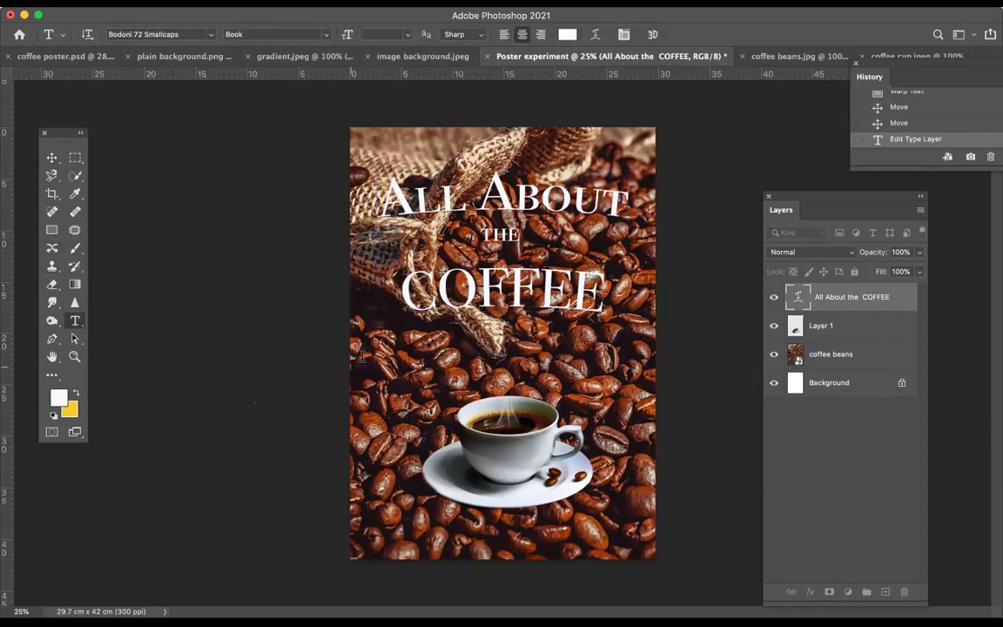
{"action": "left_click_drag", "start_coordinate": [403, 348], "coordinate": [609, 373]}
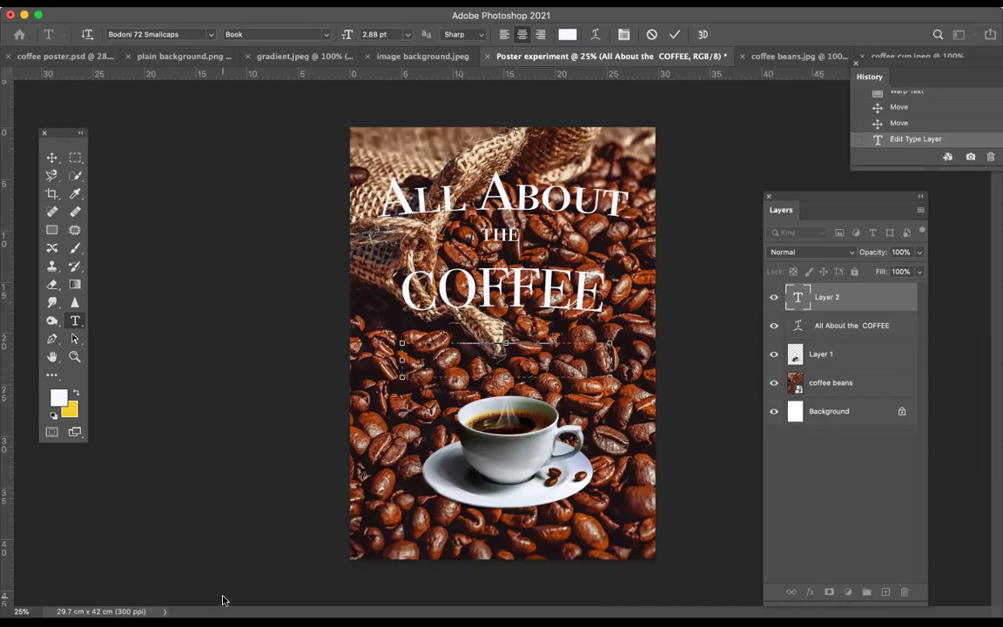
{"action": "key", "text": "Tab"}
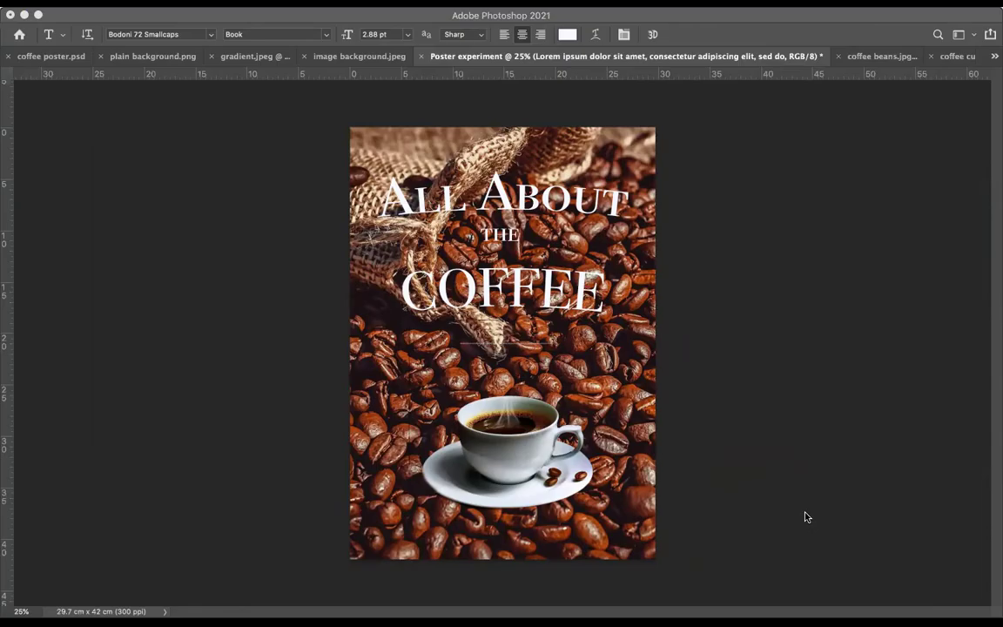
Switch to the browser, copy the placeholder text from the loremipsum.io generator, and place it in the poster's text box
{"action": "key", "text": "super+Tab"}
{"action": "scroll", "coordinate": [533, 335], "scroll_direction": "up", "scroll_amount": 2}
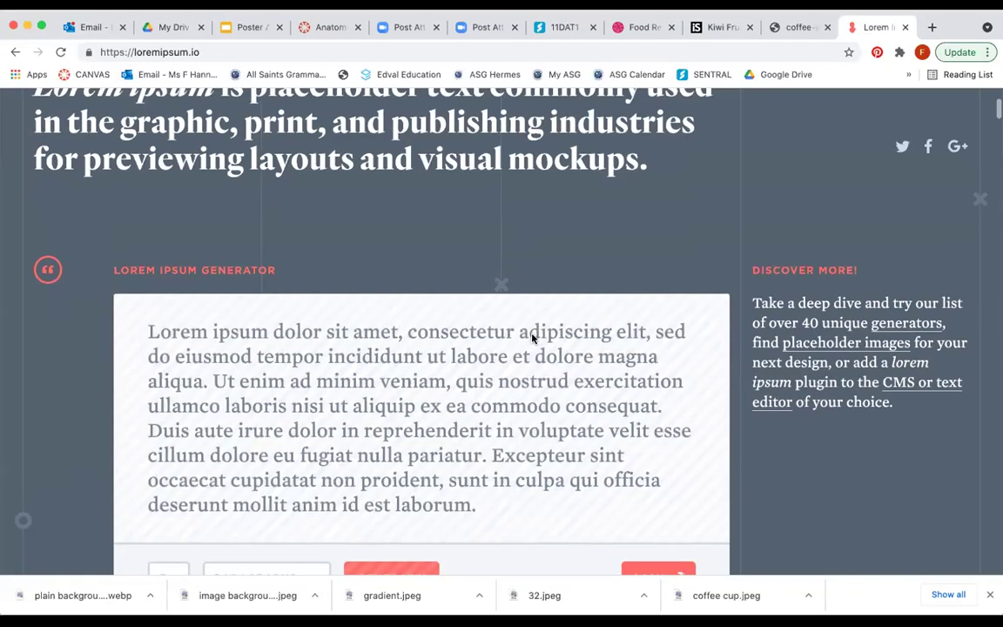
{"action": "scroll", "coordinate": [532, 334], "scroll_direction": "down", "scroll_amount": 2}
{"action": "scroll", "coordinate": [533, 335], "scroll_direction": "down", "scroll_amount": 3}
{"action": "scroll", "coordinate": [530, 336], "scroll_direction": "up", "scroll_amount": 10}
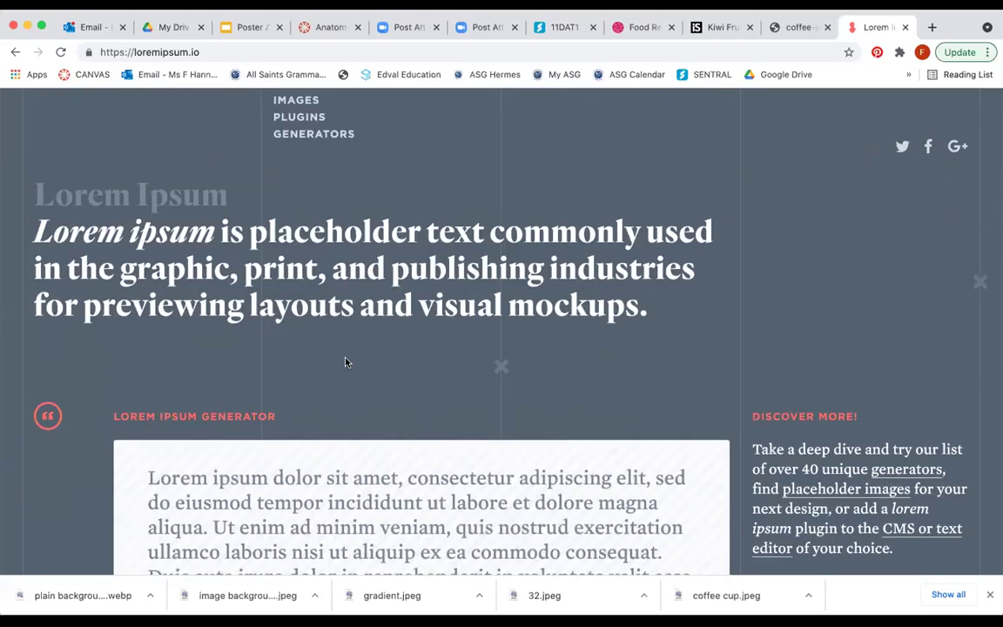
{"action": "scroll", "coordinate": [345, 362], "scroll_direction": "down", "scroll_amount": 2}
{"action": "scroll", "coordinate": [345, 363], "scroll_direction": "down", "scroll_amount": 4}
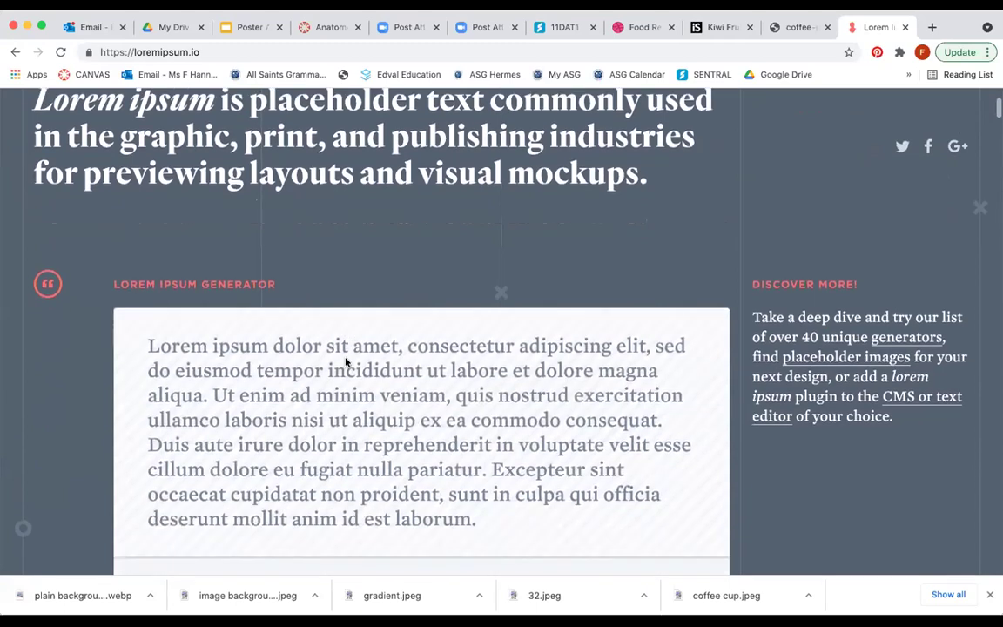
{"action": "scroll", "coordinate": [384, 350], "scroll_direction": "down", "scroll_amount": 2}
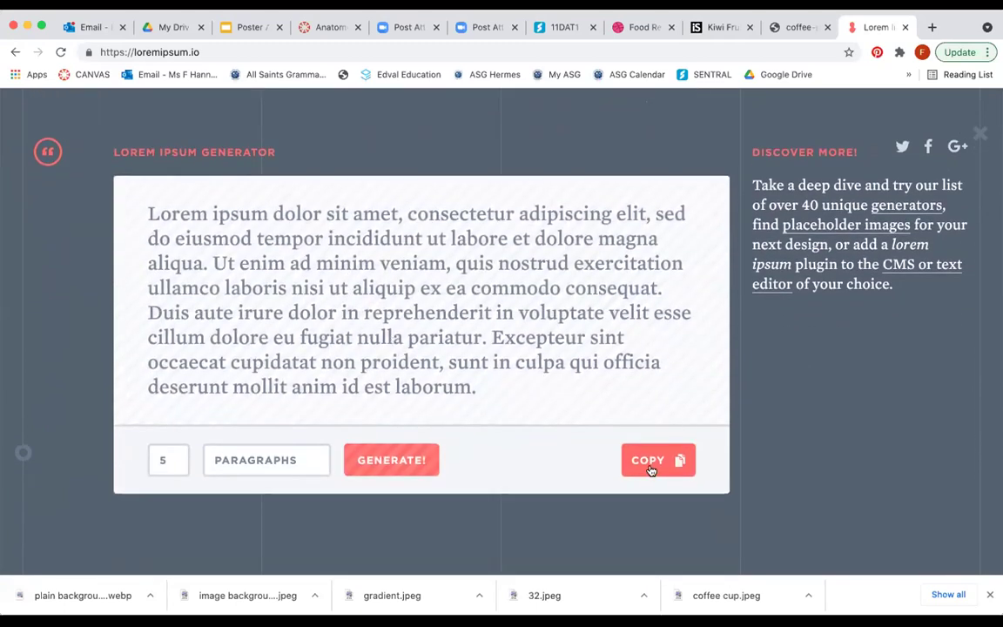
{"action": "left_click", "coordinate": [652, 460]}
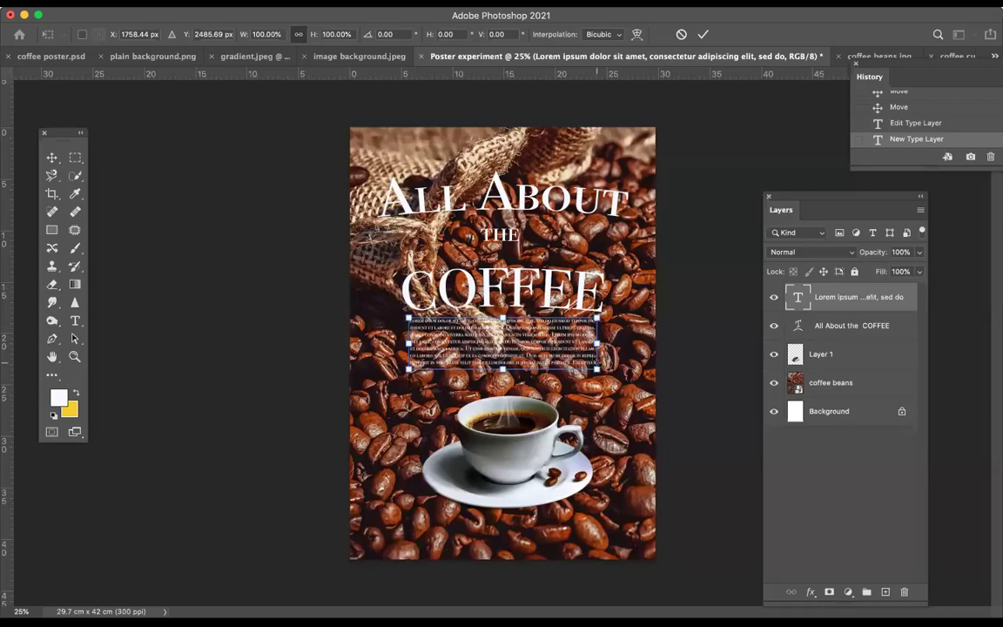
{"action": "left_click", "coordinate": [51, 158]}
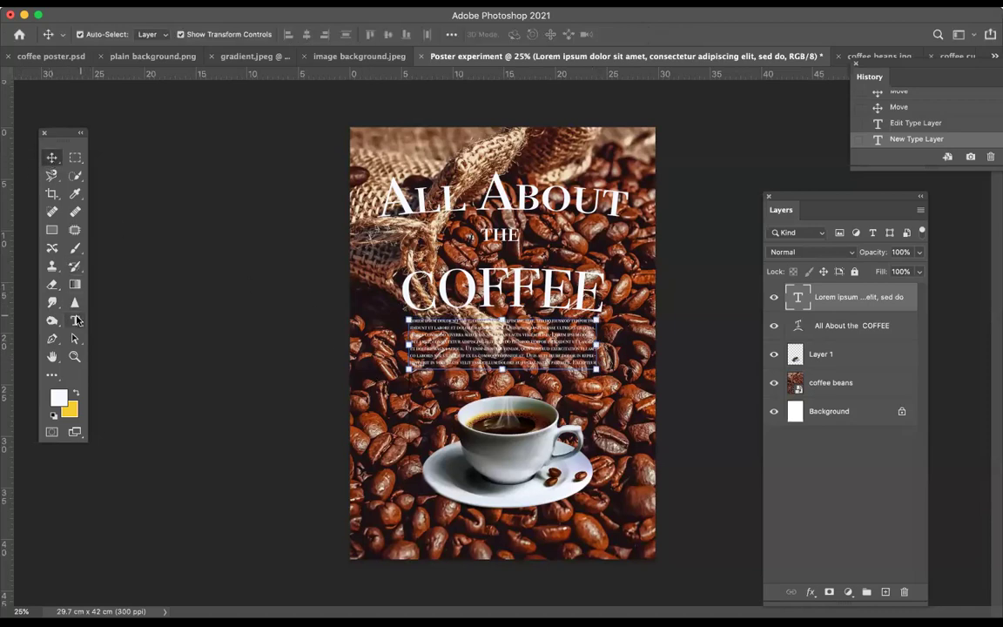
{"action": "key", "text": "t"}
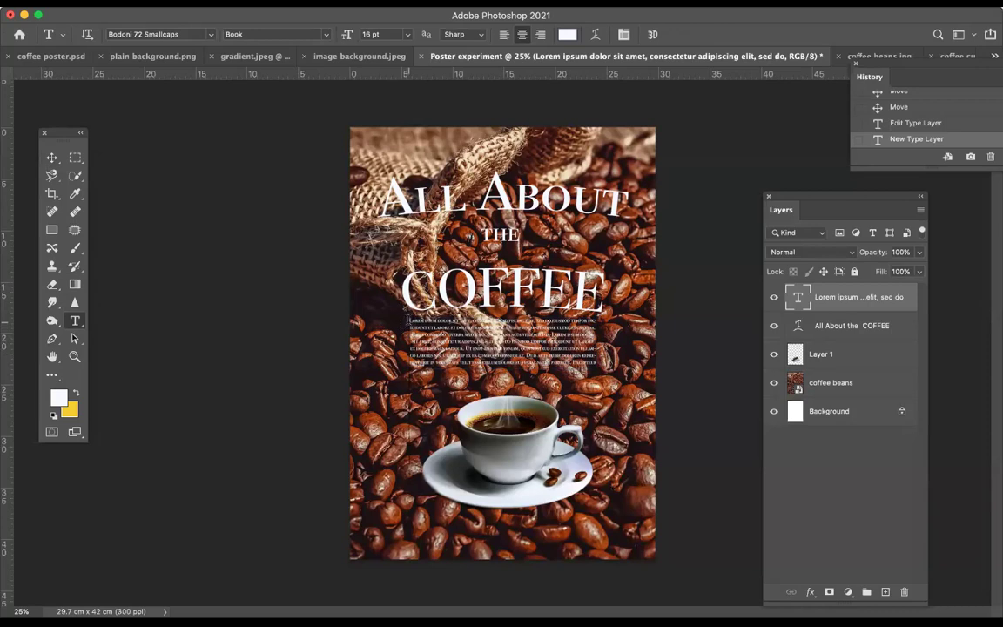
{"action": "key", "text": "alt+bracketleft"}
{"action": "left_click_drag", "start_coordinate": [396, 287], "coordinate": [540, 329]}
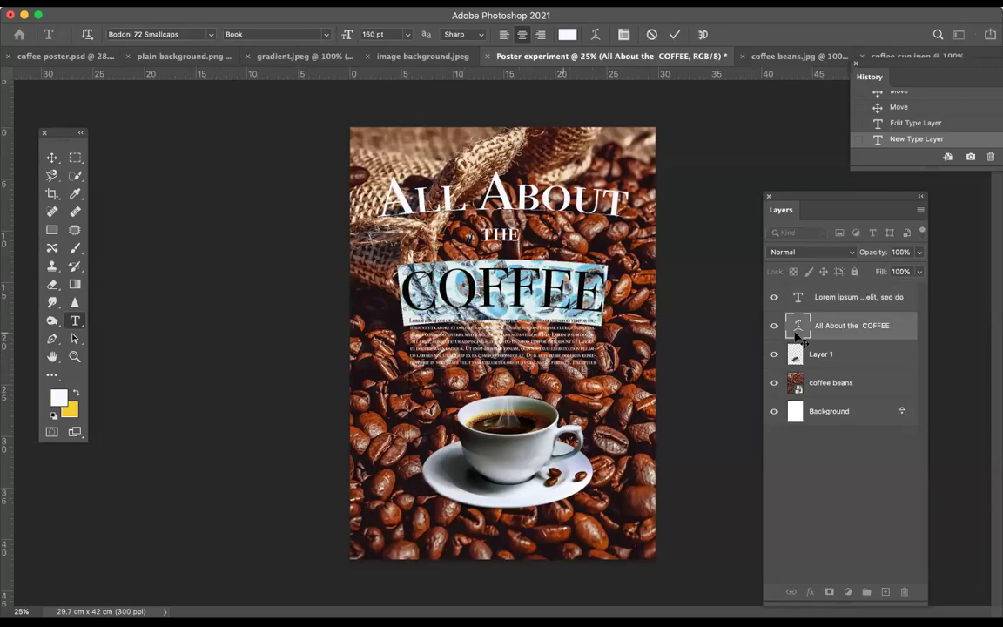
{"action": "key", "text": "Escape"}
{"action": "left_click", "coordinate": [846, 298]}
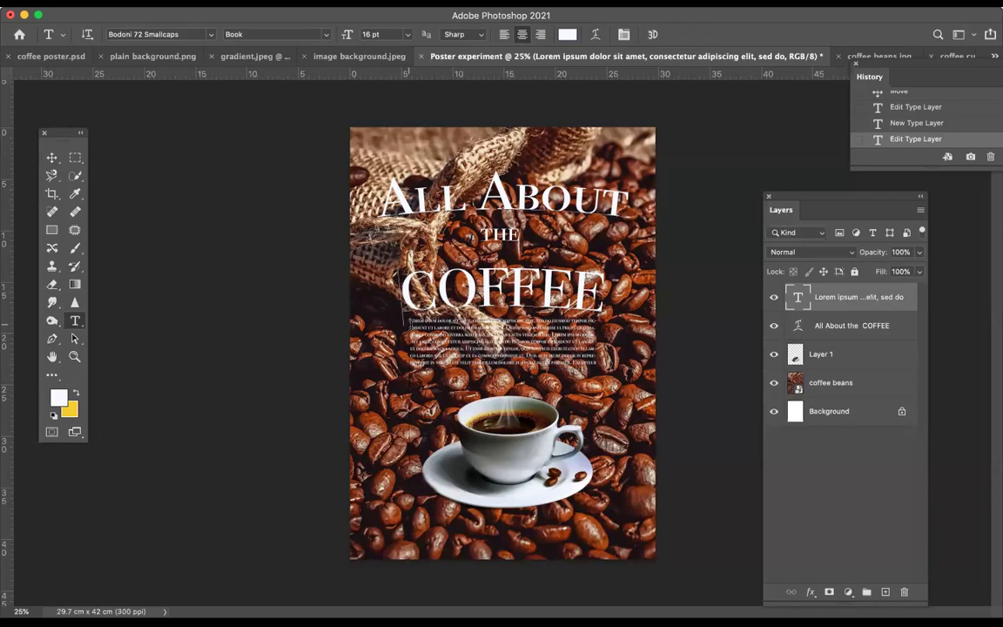
{"action": "left_click_drag", "start_coordinate": [398, 300], "coordinate": [437, 301]}
{"action": "left_click", "coordinate": [836, 325]}
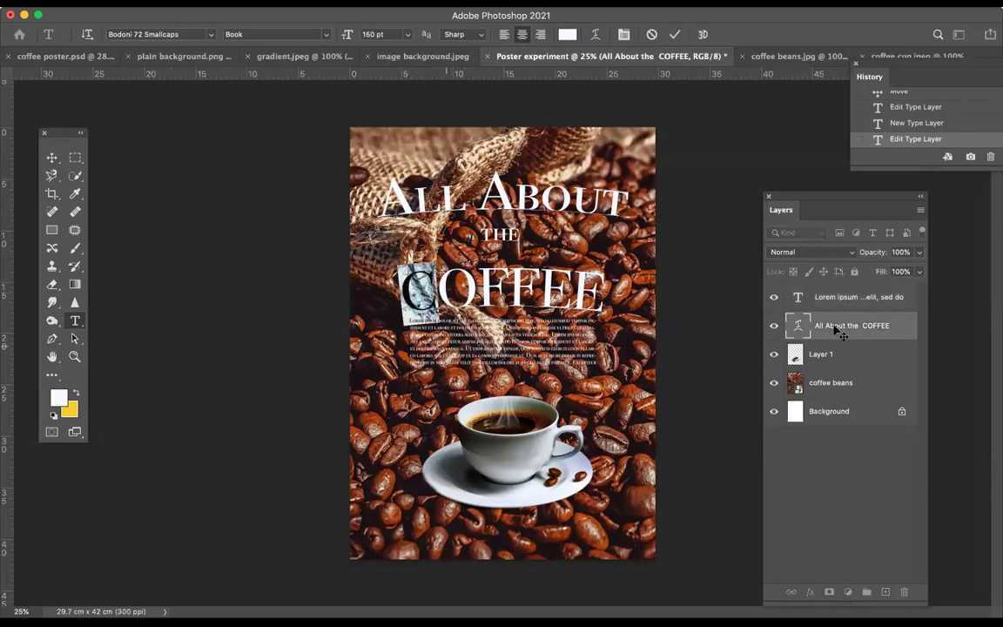
{"action": "left_click", "coordinate": [834, 300]}
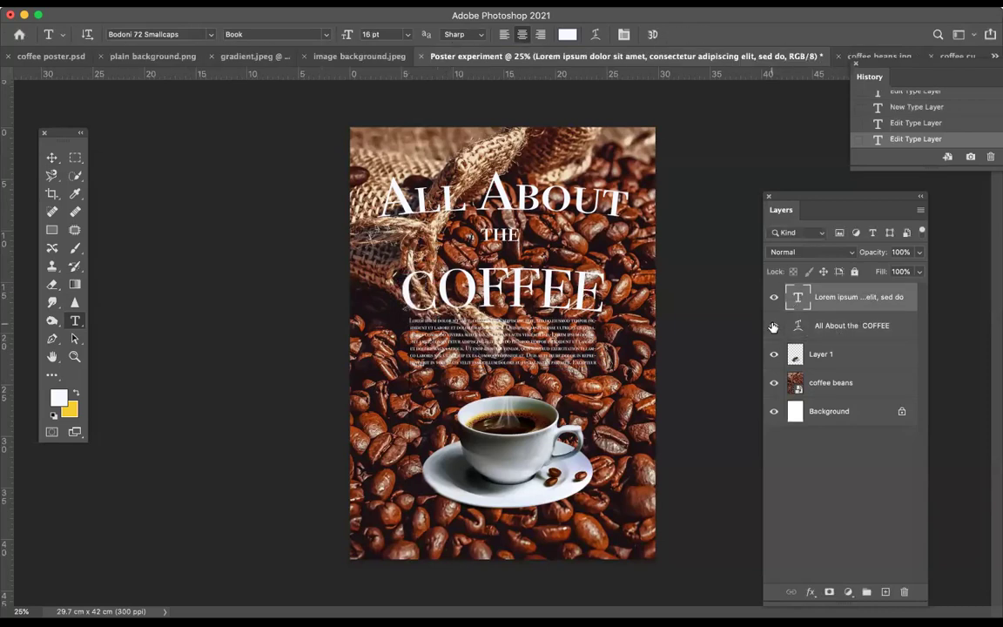
Hide the title layer, try to select the paragraph's text, and undo the stray text layer drawn over it
{"action": "left_click", "coordinate": [774, 326]}
{"action": "left_click_drag", "start_coordinate": [407, 289], "coordinate": [570, 326]}
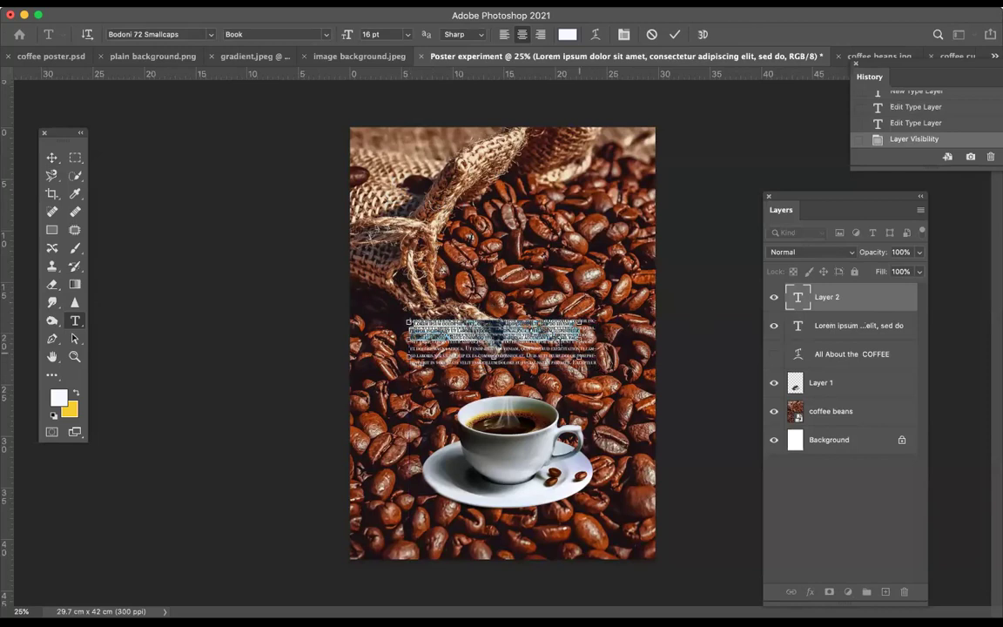
{"action": "left_click", "coordinate": [51, 157]}
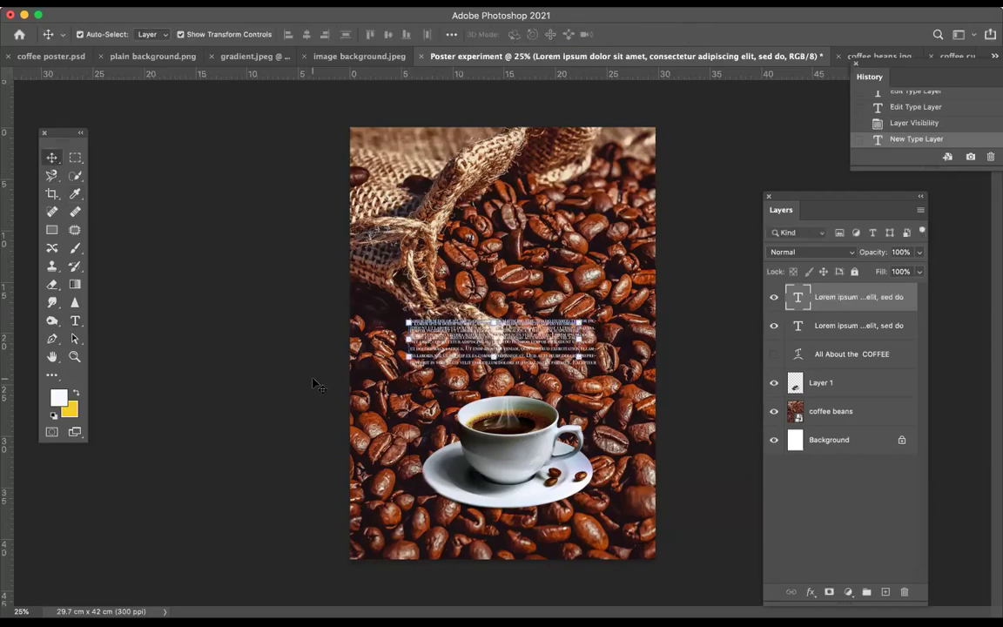
{"action": "key", "text": "super+z"}
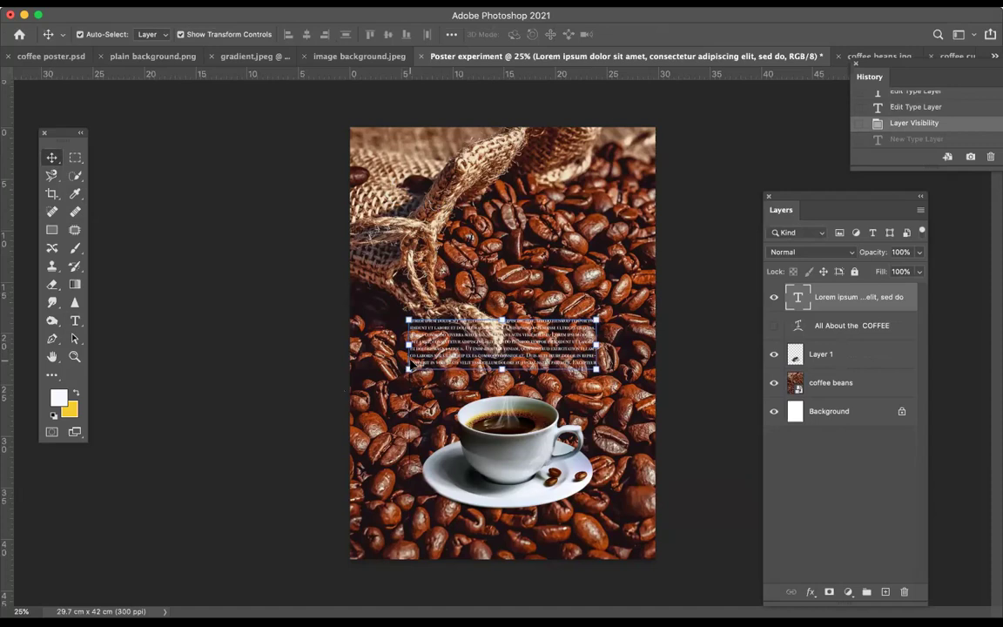
Scale the placeholder paragraph down to 97.68% and change its font to Arial Regular
{"action": "left_click_drag", "start_coordinate": [407, 319], "coordinate": [416, 320]}
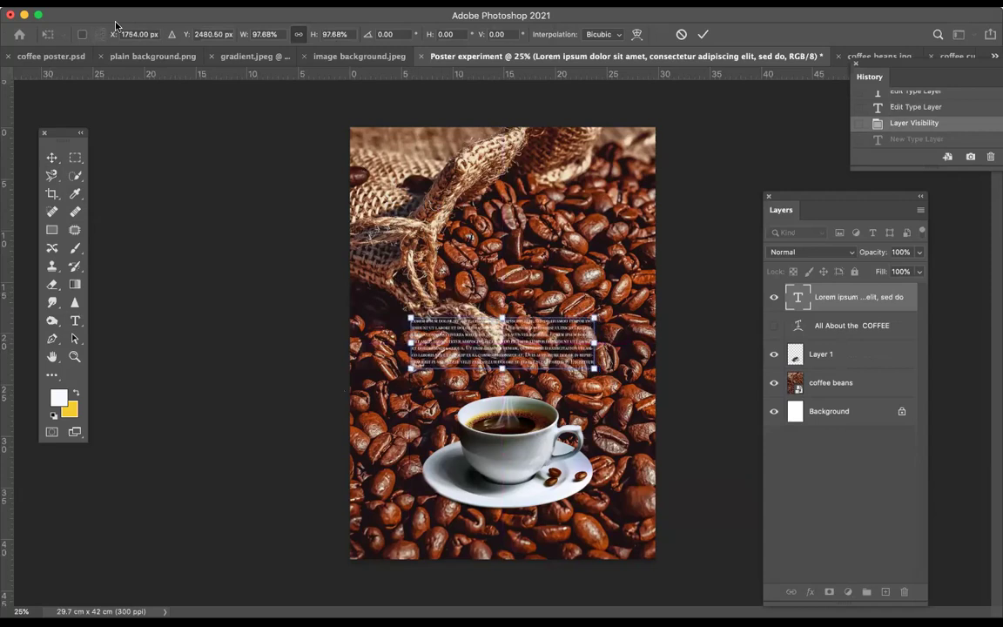
{"action": "left_click", "coordinate": [75, 321]}
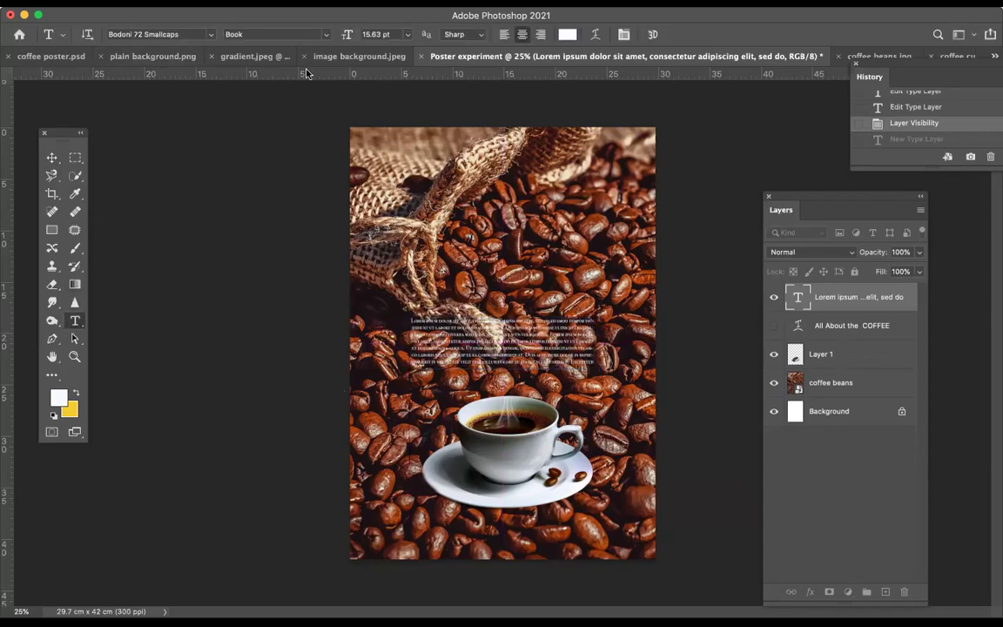
{"action": "left_click", "coordinate": [326, 36]}
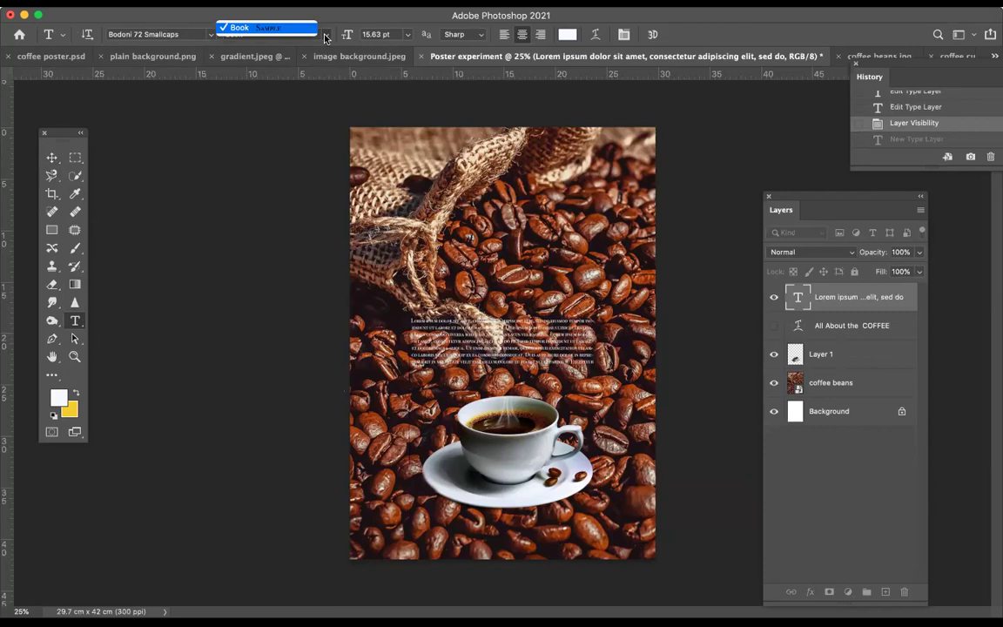
{"action": "left_click", "coordinate": [208, 35]}
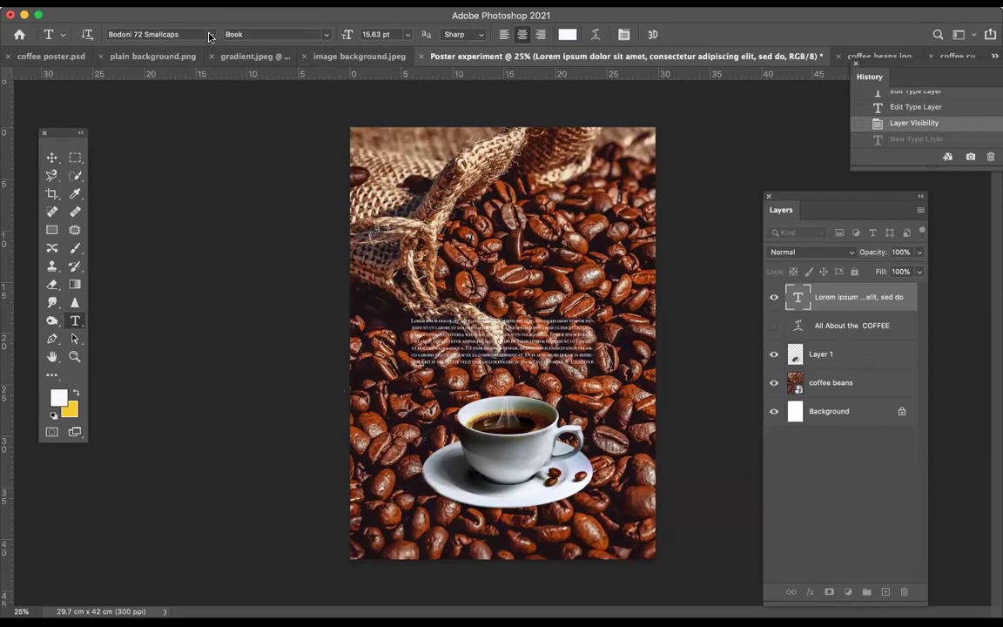
{"action": "left_click", "coordinate": [209, 35]}
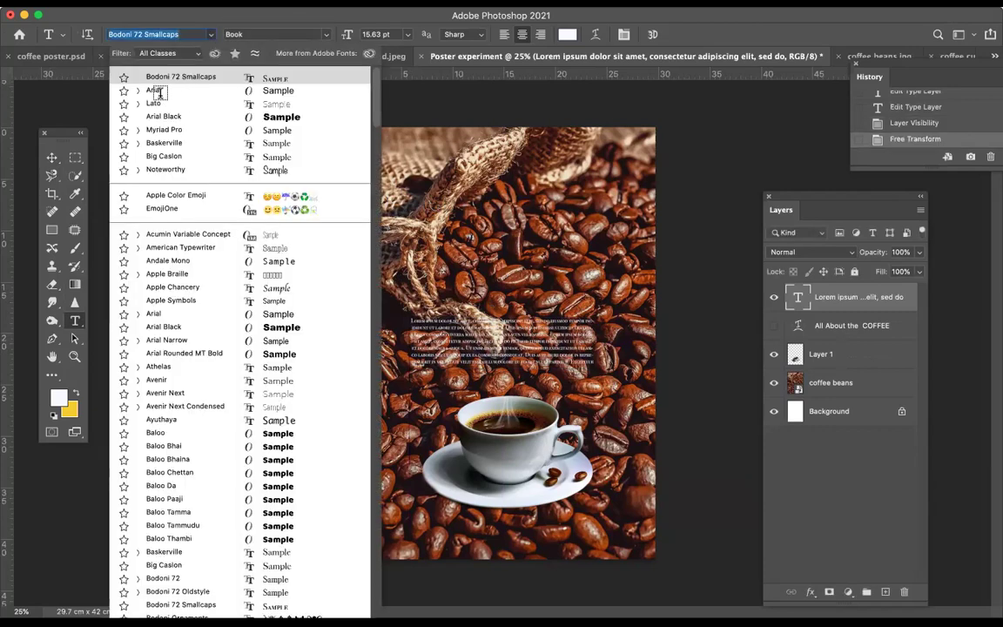
{"action": "left_click", "coordinate": [157, 90]}
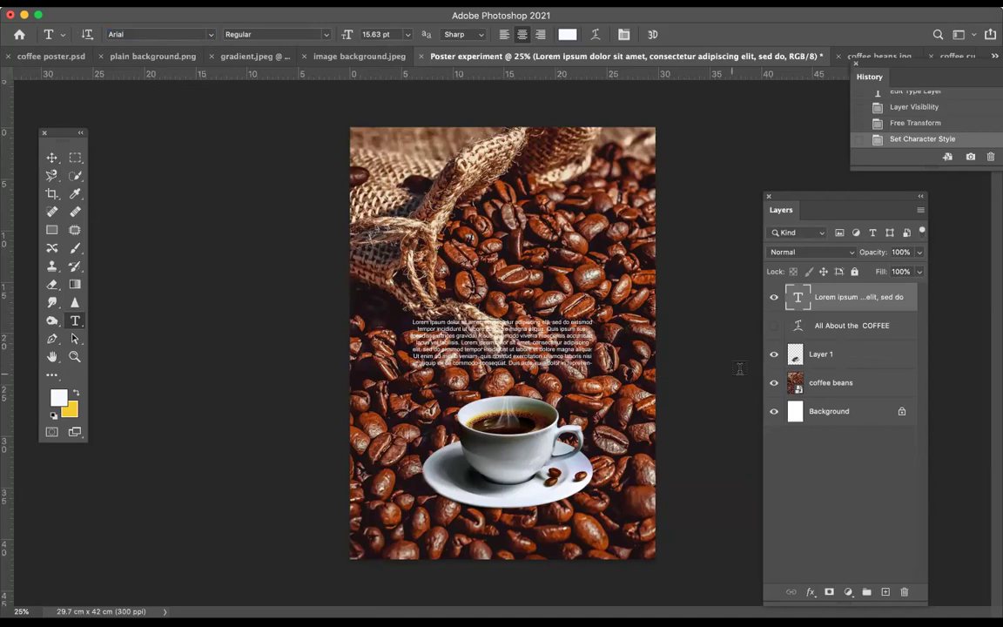
Show the title layer and shift the placeholder paragraph slightly to the right beneath the word COFFEE
{"action": "left_click", "coordinate": [774, 325]}
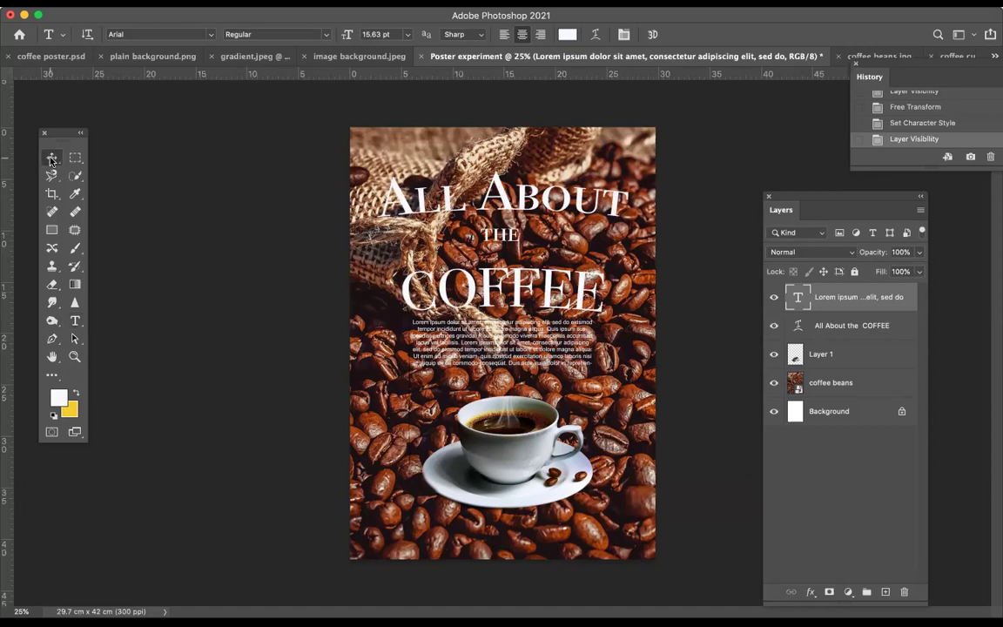
{"action": "key", "text": "v"}
{"action": "key", "text": "ctrl+h"}
{"action": "mouse_move", "coordinate": [513, 347]}
{"action": "left_mouse_down"}
{"action": "mouse_move", "coordinate": [529, 350]}
{"action": "mouse_move", "coordinate": [517, 351]}
{"action": "left_mouse_up"}
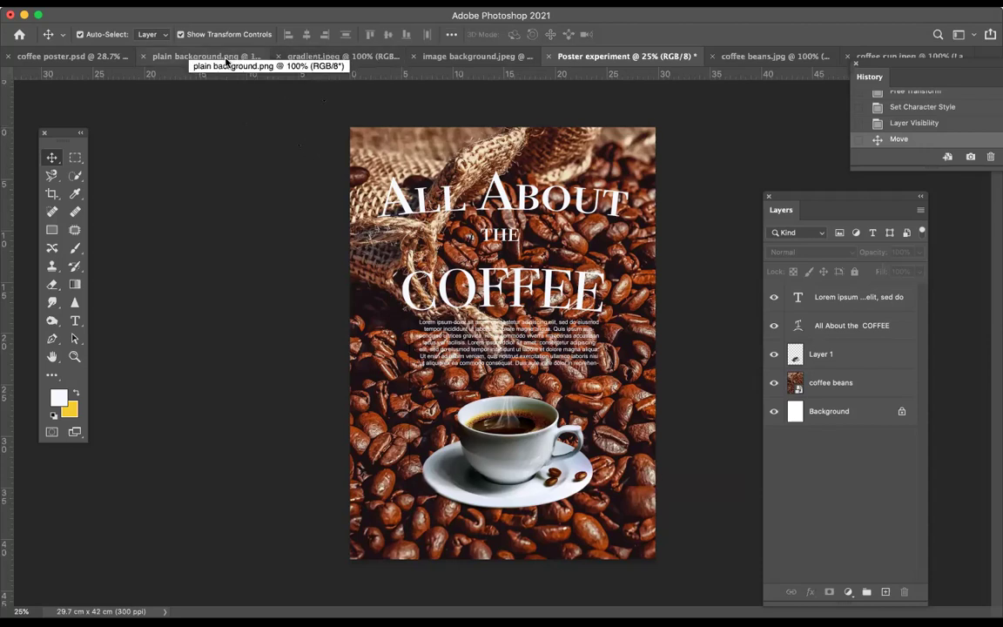
Check the border in coffee poster.psd, and draw a 29.70 × 42.00 cm rectangular marquee around the entire Poster experiment canvas
{"action": "left_click", "coordinate": [77, 58]}
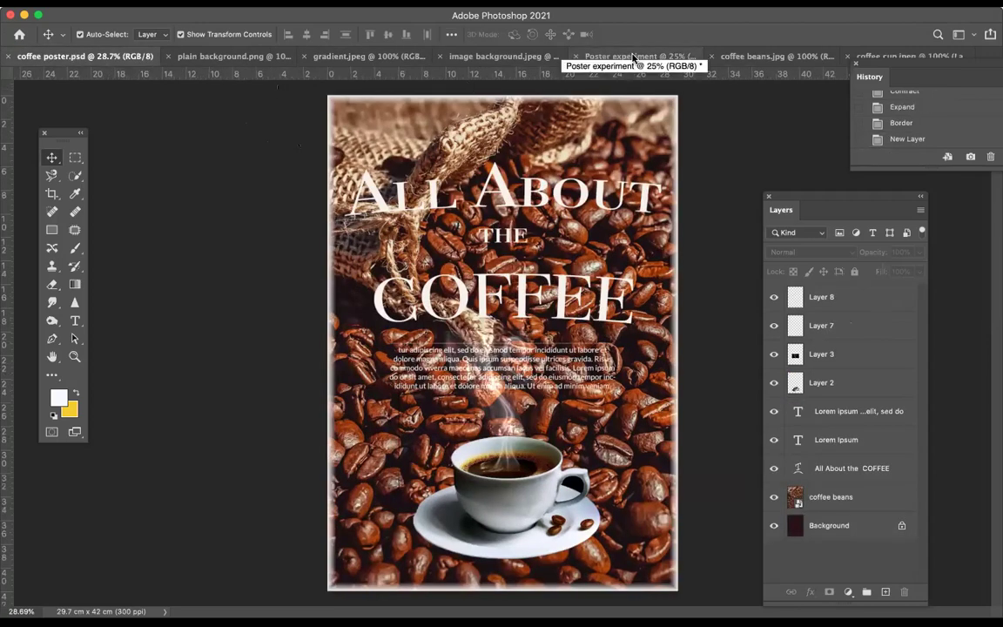
{"action": "left_click", "coordinate": [633, 58]}
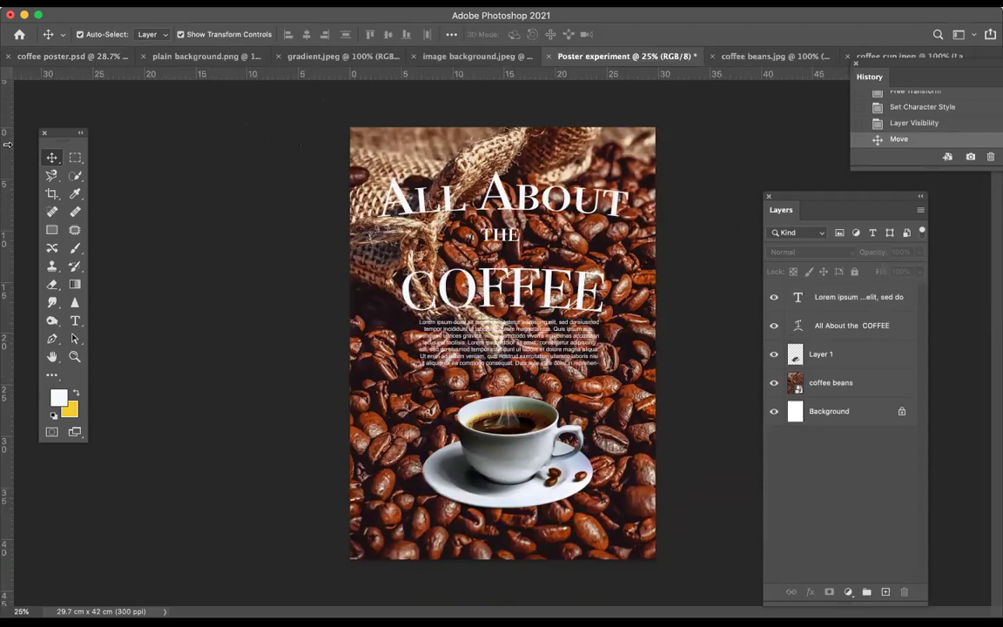
{"action": "left_click", "coordinate": [77, 159]}
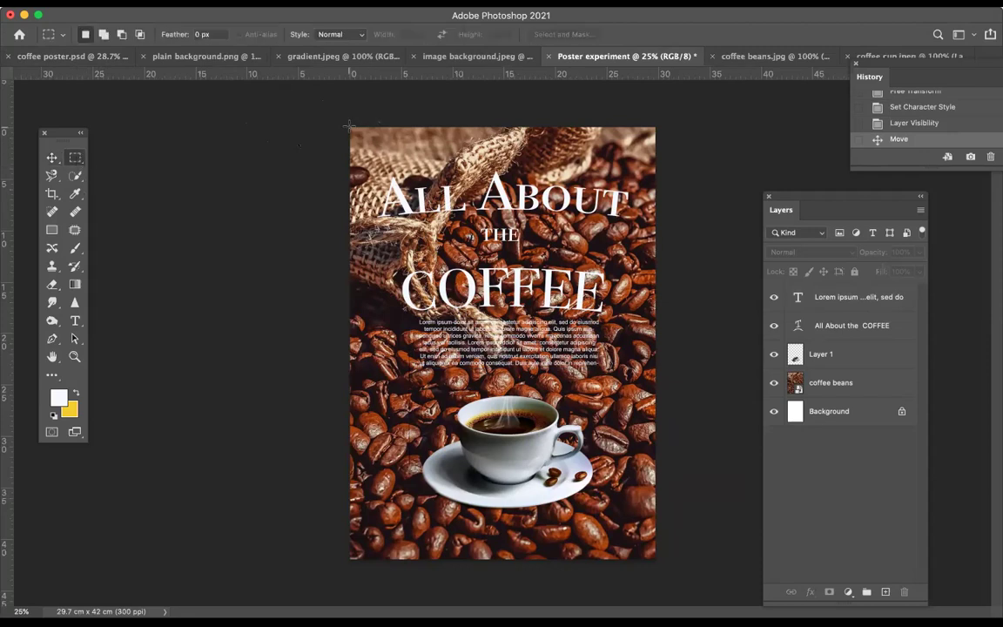
{"action": "left_click_drag", "start_coordinate": [349, 126], "coordinate": [658, 566]}
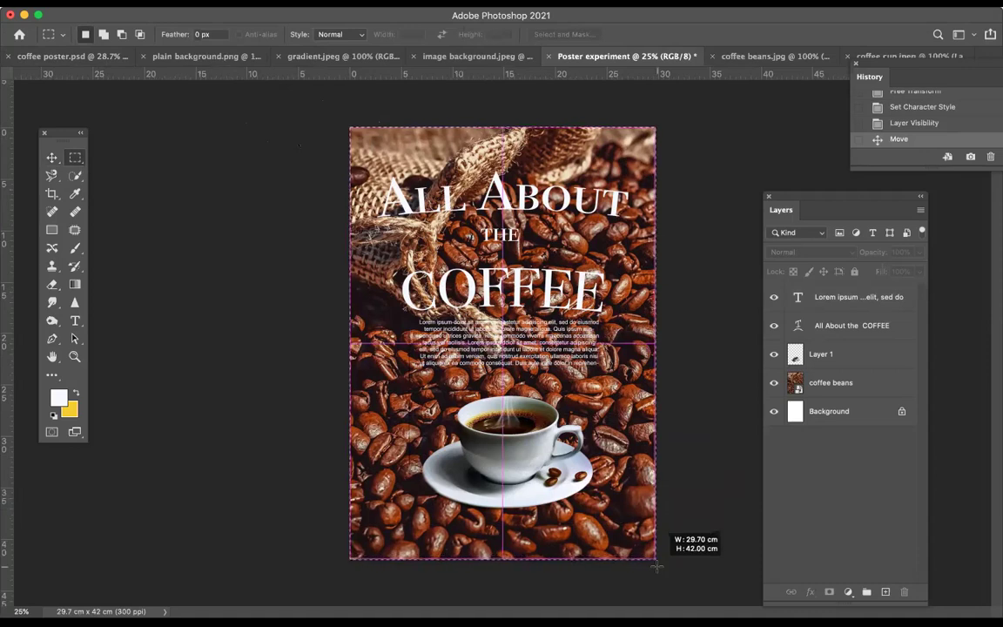
{"action": "left_click_drag", "start_coordinate": [657, 566], "coordinate": [656, 568]}
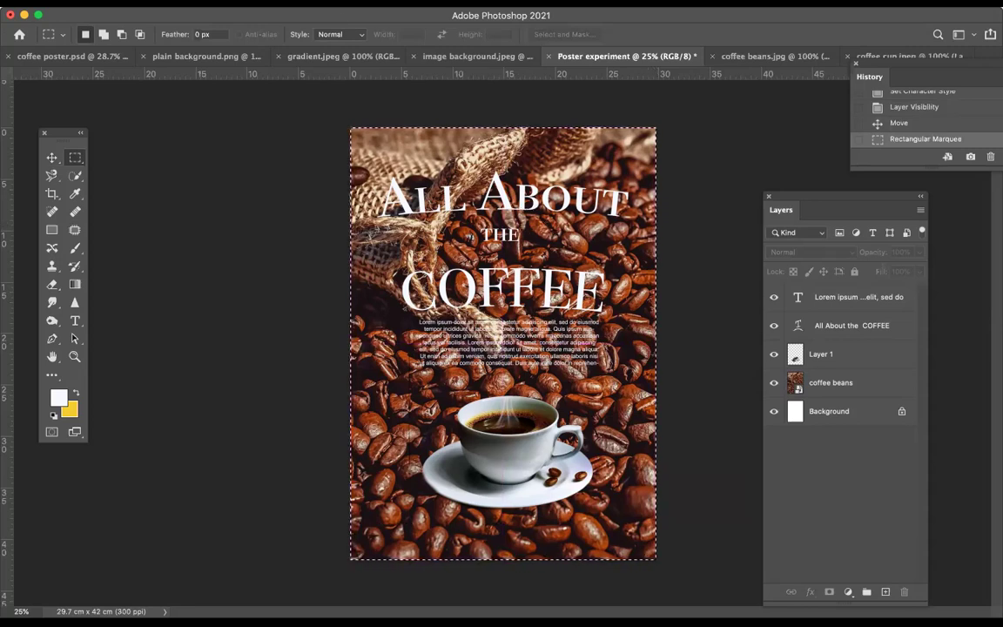
Convert the full-canvas selection into a border selection 100 pixels wide
{"action": "left_click", "coordinate": [292, 0]}
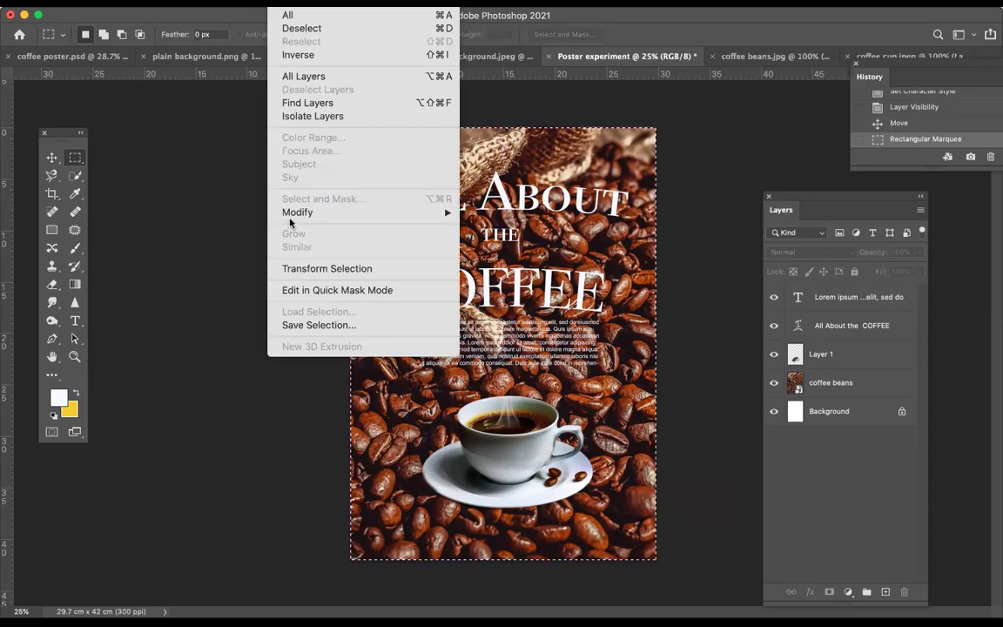
{"action": "mouse_move", "coordinate": [294, 215]}
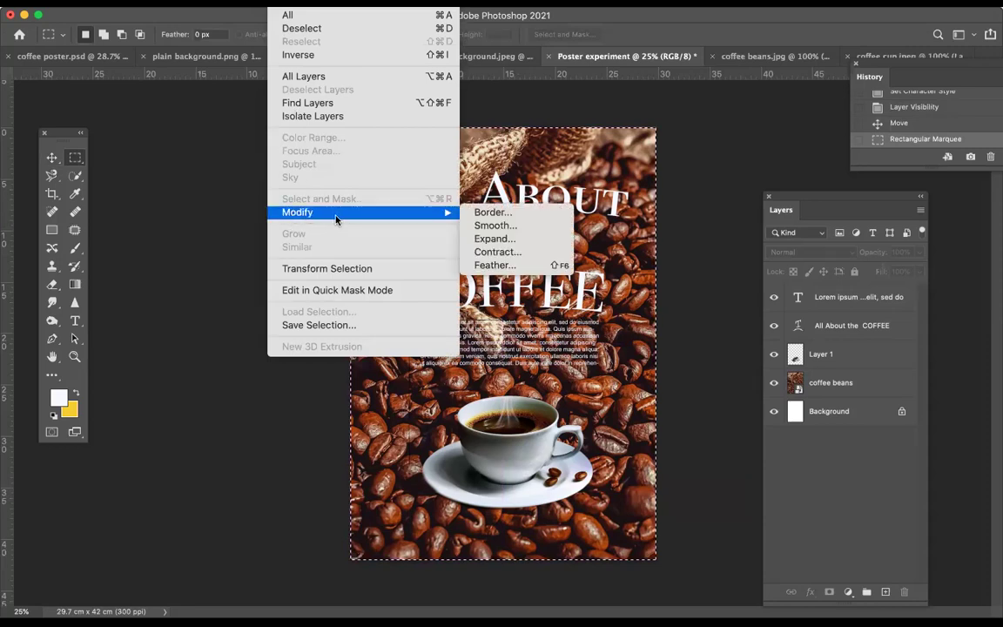
{"action": "left_click", "coordinate": [488, 214]}
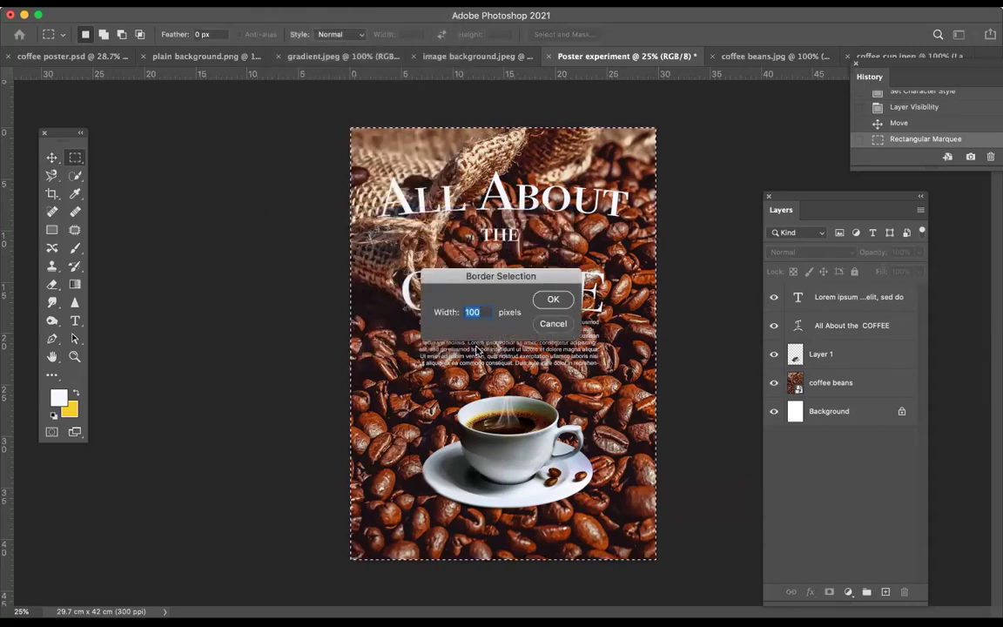
{"action": "left_click", "coordinate": [551, 300]}
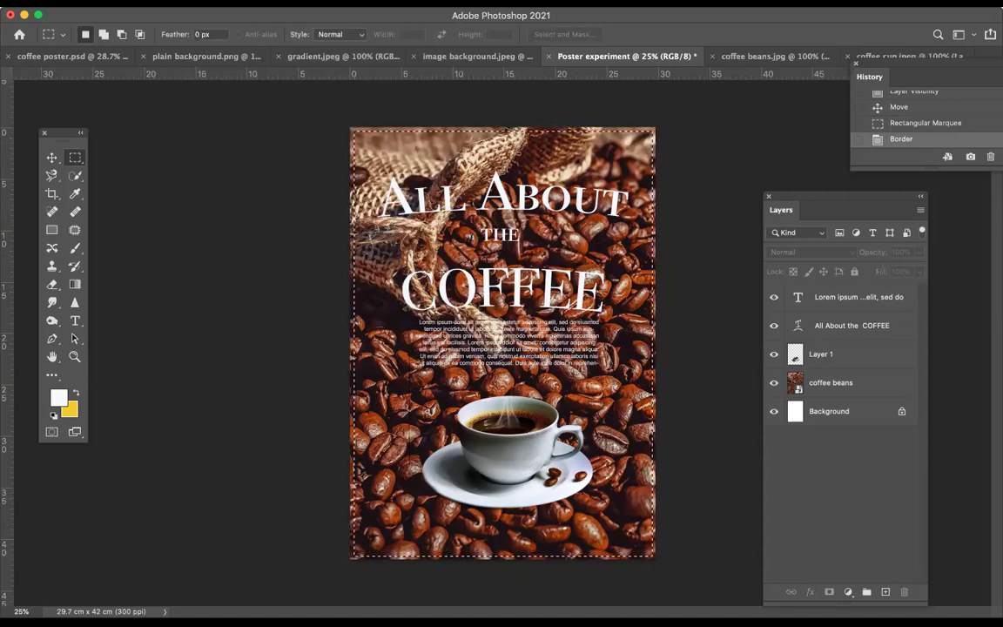
{"action": "left_click", "coordinate": [146, 2]}
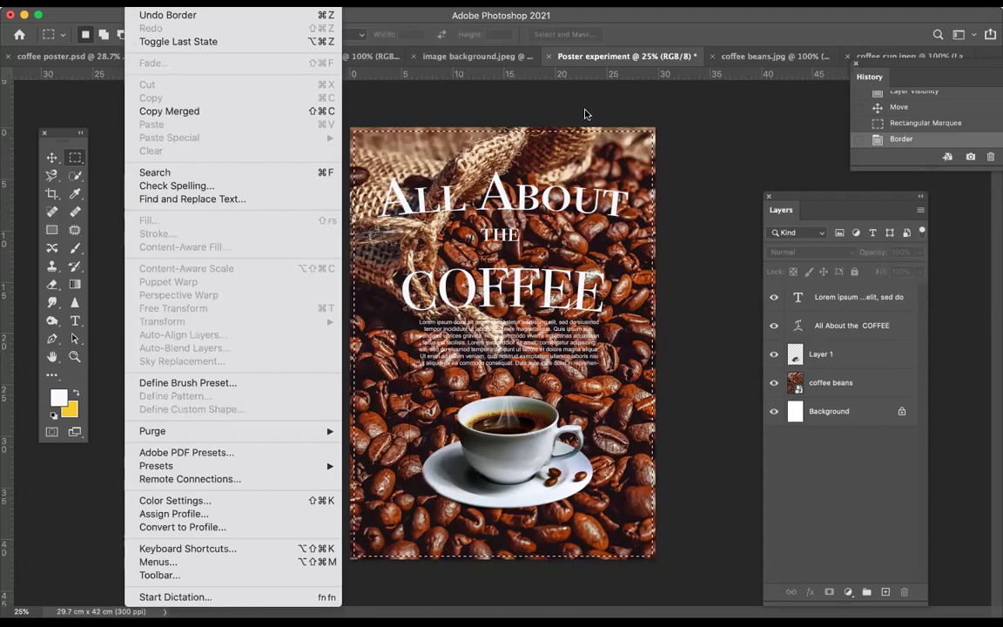
{"action": "left_click", "coordinate": [639, 113]}
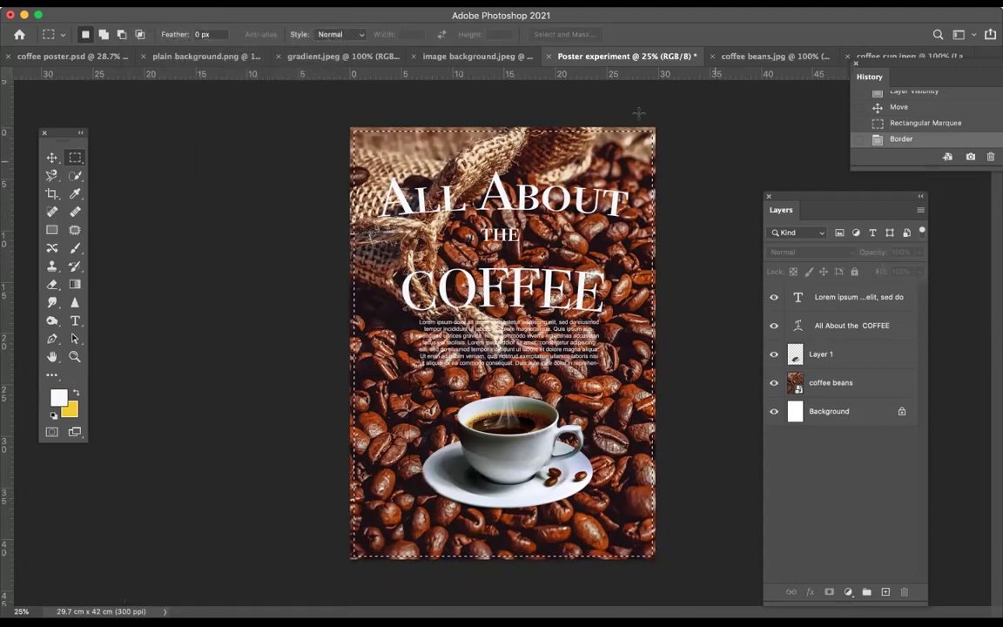
{"action": "left_click", "coordinate": [222, 113]}
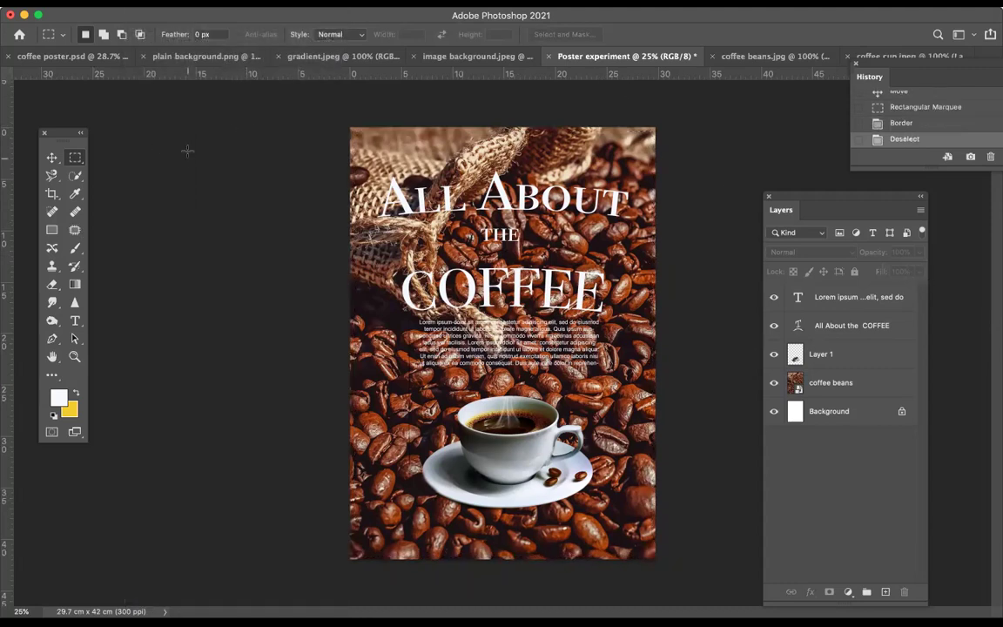
{"action": "left_click", "coordinate": [892, 122]}
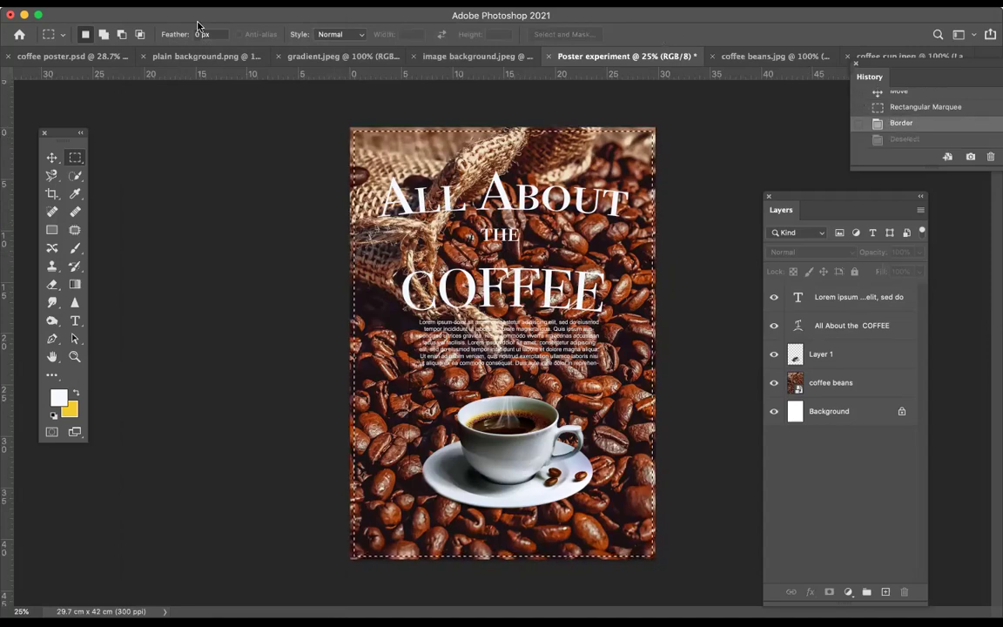
{"action": "left_click", "coordinate": [144, 2]}
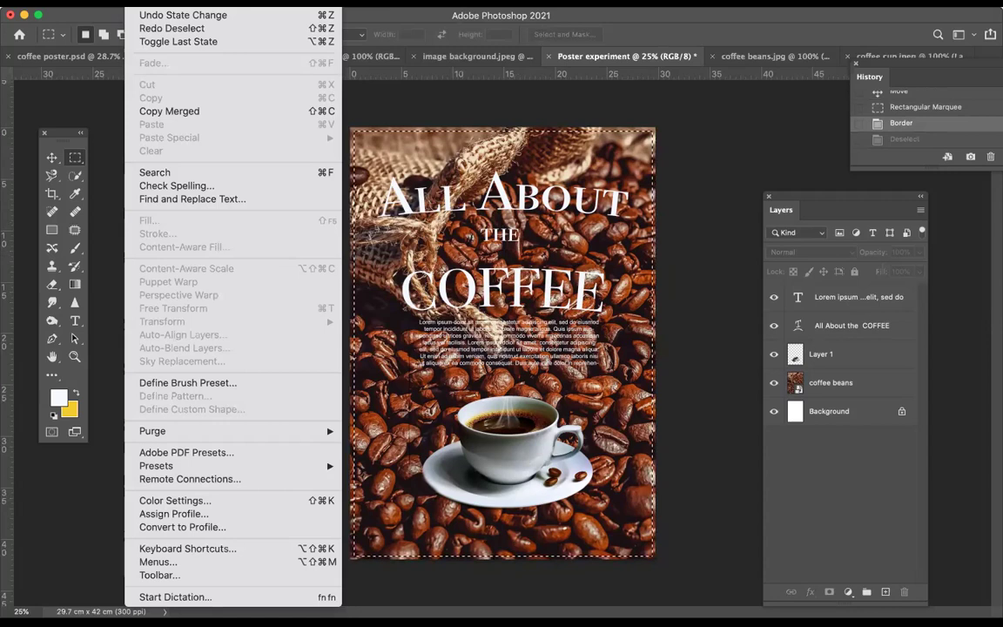
{"action": "left_click", "coordinate": [434, 103]}
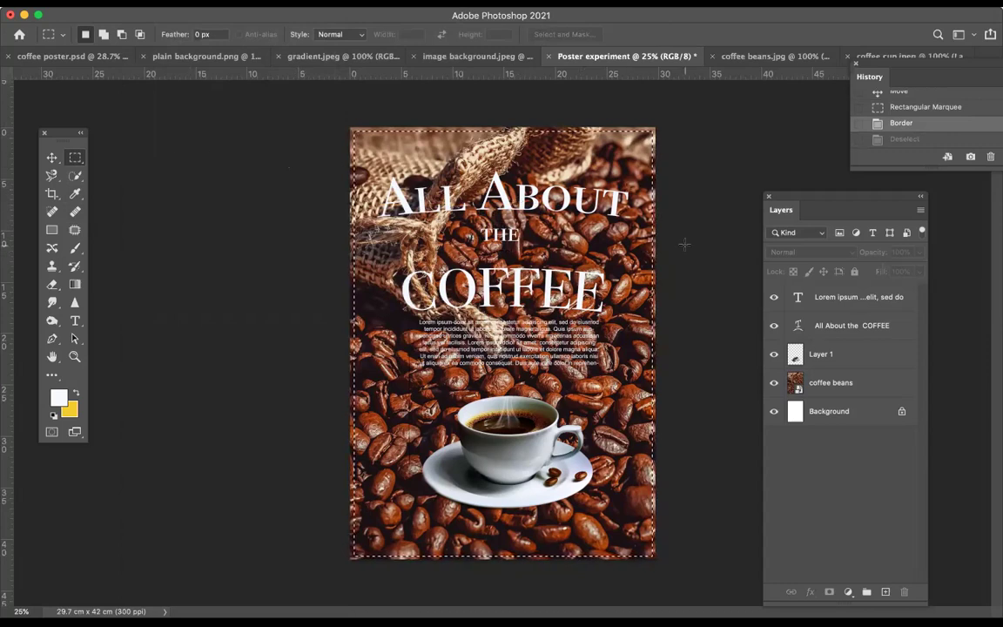
Add a new layer above the placeholder paragraph, fill the border selection with the white foreground color at 100% opacity, and deselect
{"action": "left_click", "coordinate": [860, 297]}
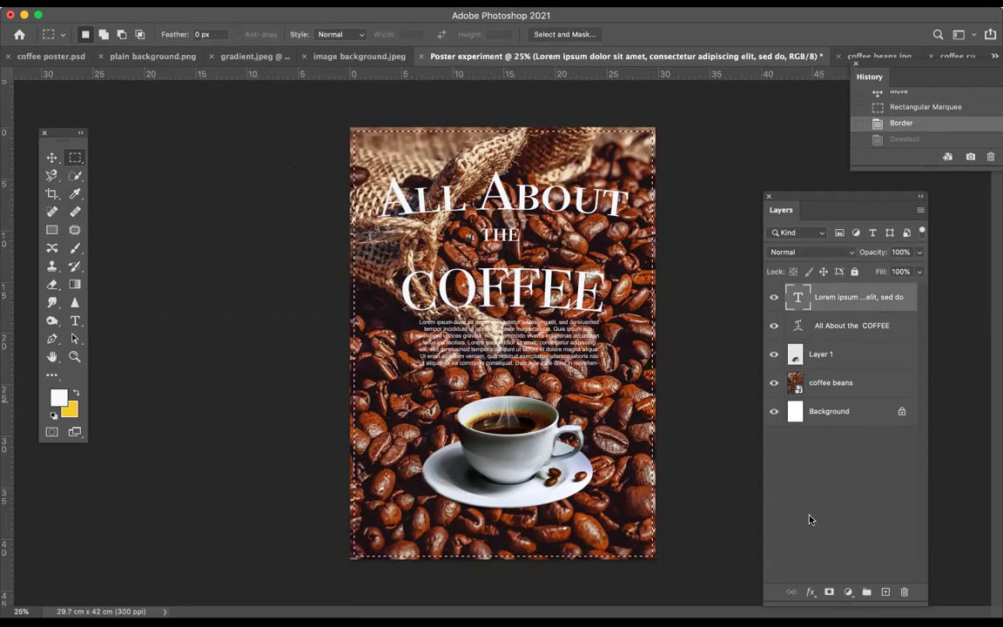
{"action": "left_click", "coordinate": [885, 592]}
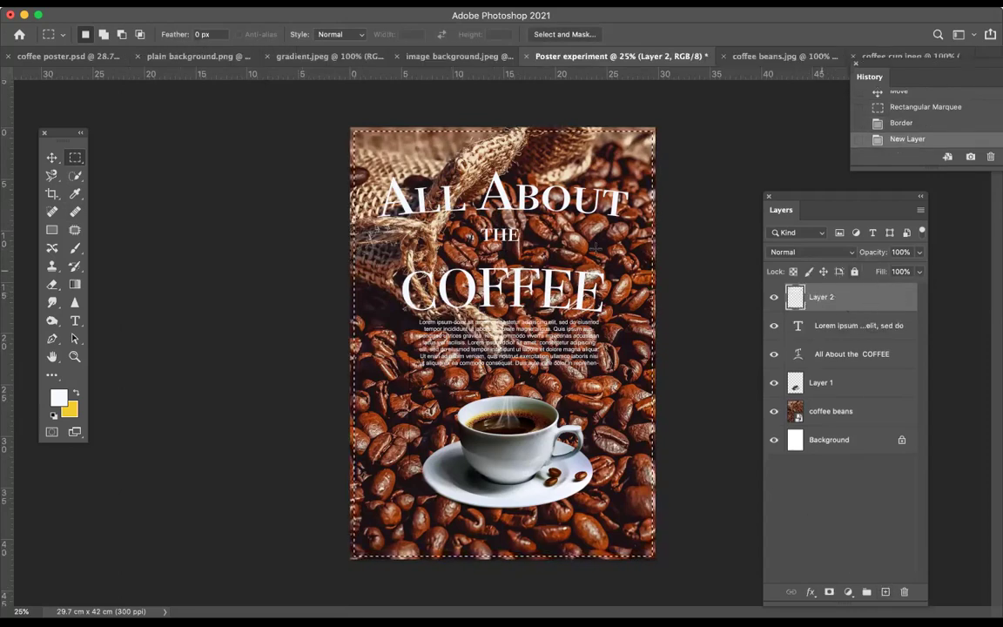
{"action": "left_click", "coordinate": [143, 2]}
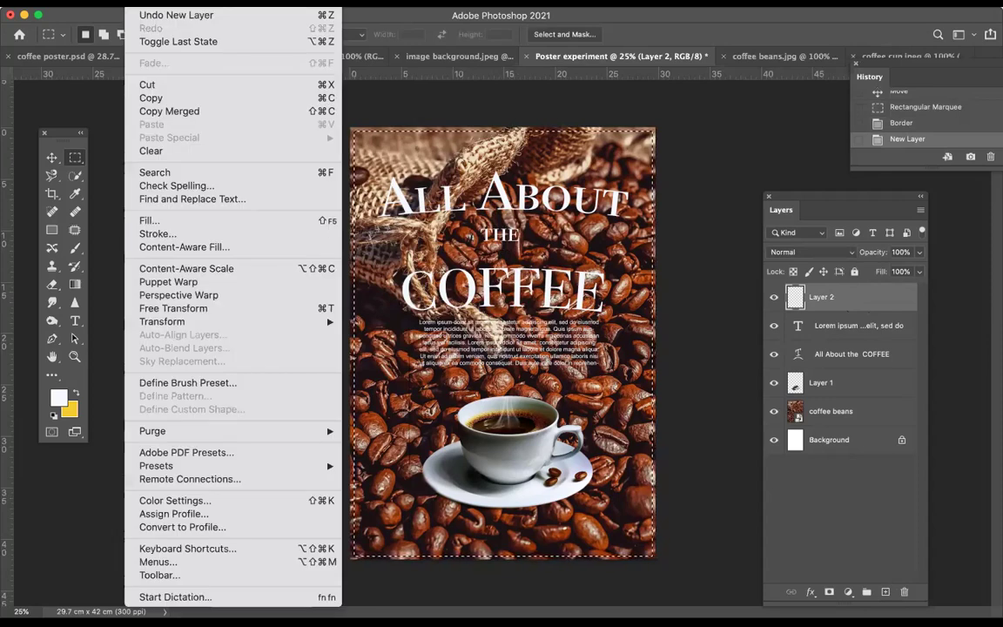
{"action": "left_click", "coordinate": [151, 223]}
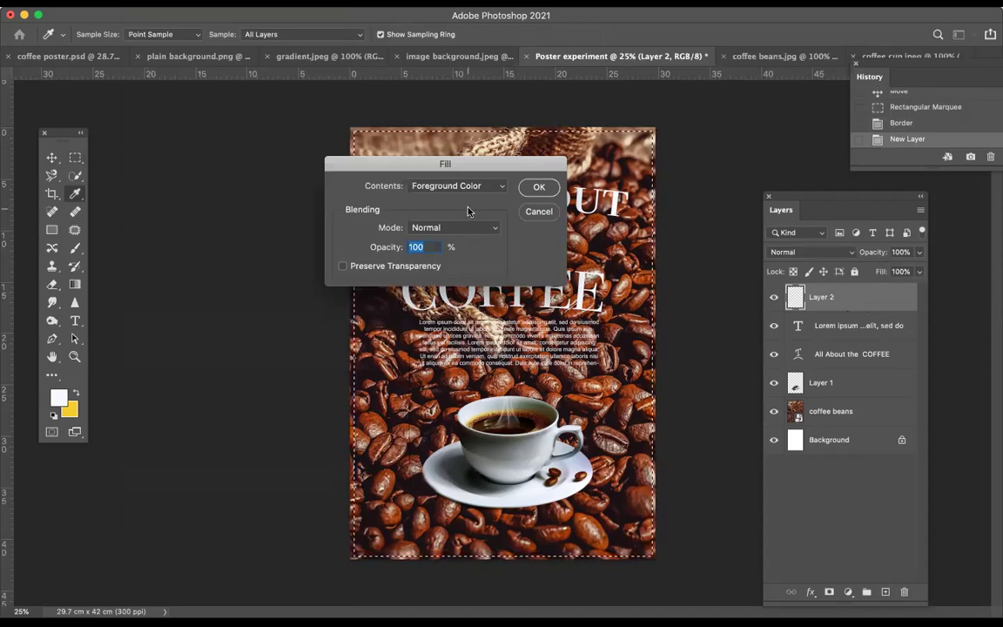
{"action": "left_click", "coordinate": [503, 190]}
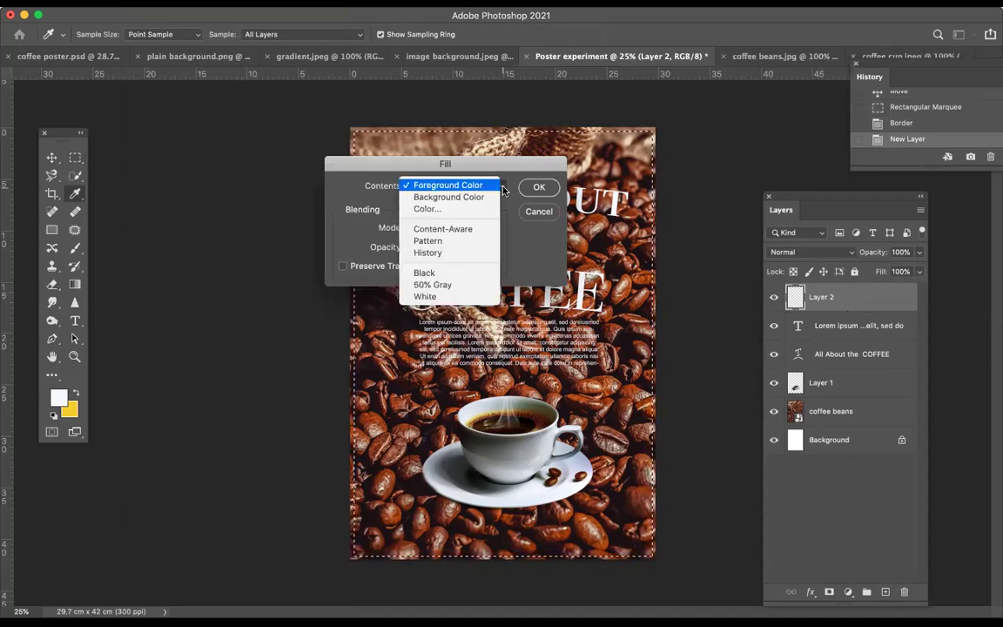
{"action": "left_click", "coordinate": [502, 186]}
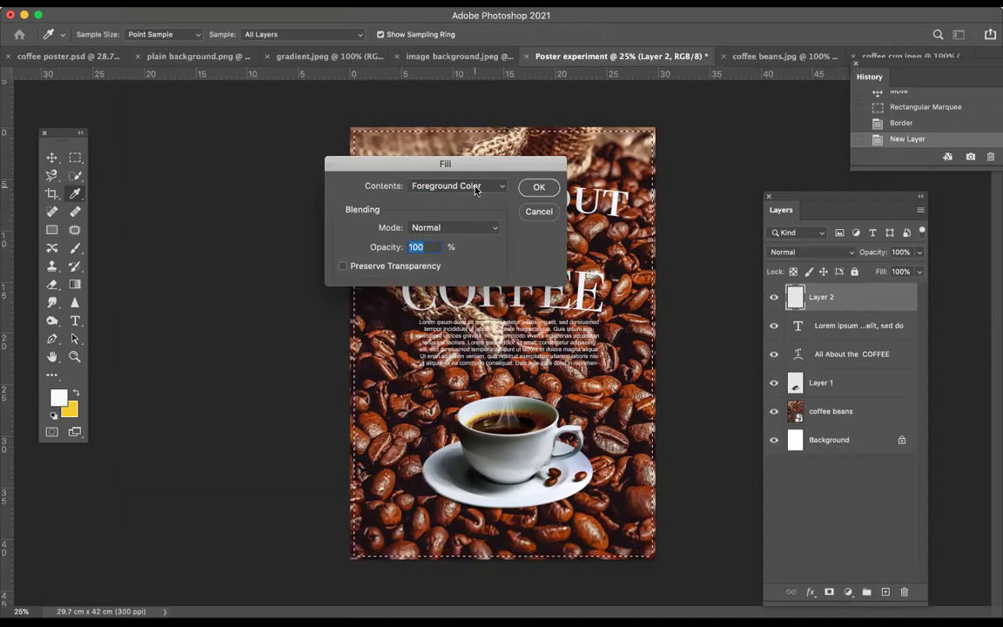
{"action": "left_click", "coordinate": [539, 187]}
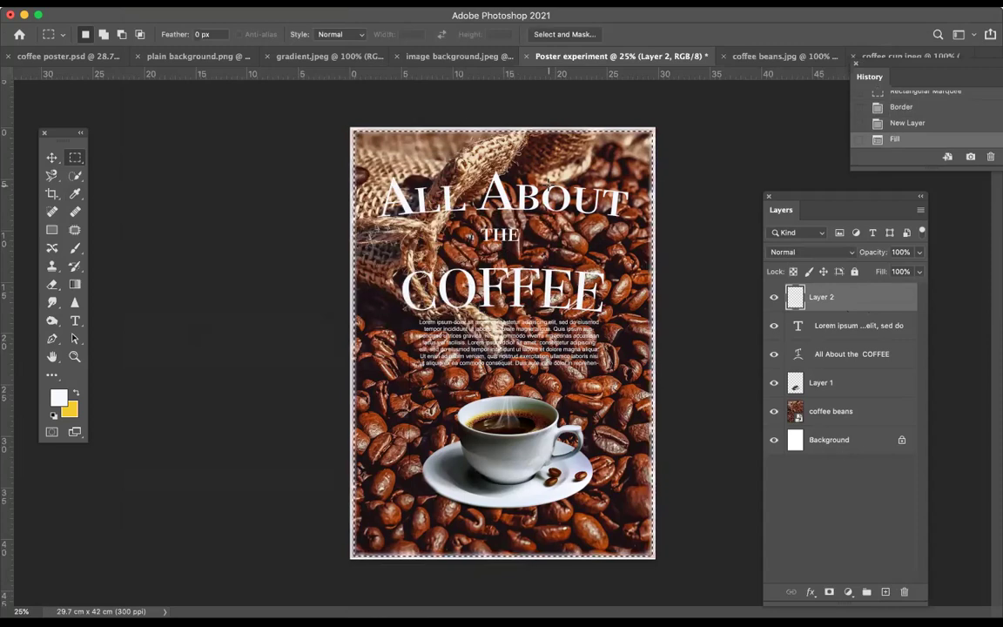
{"action": "key", "text": "super+d"}
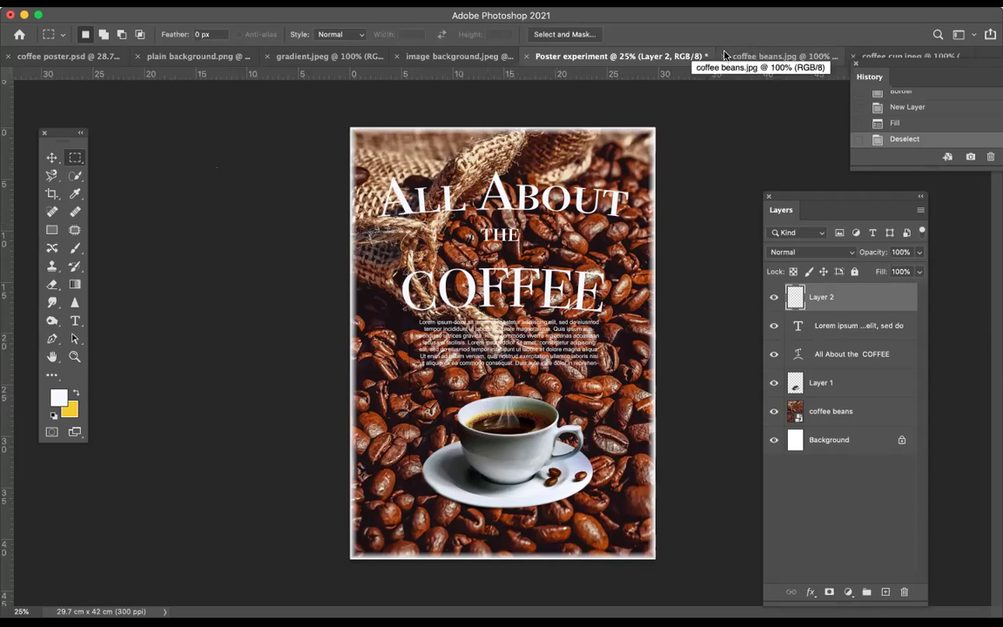
Switch to coffee cup.jpeg and revert it to its original opened snapshot in the document history
{"action": "left_click", "coordinate": [445, 57]}
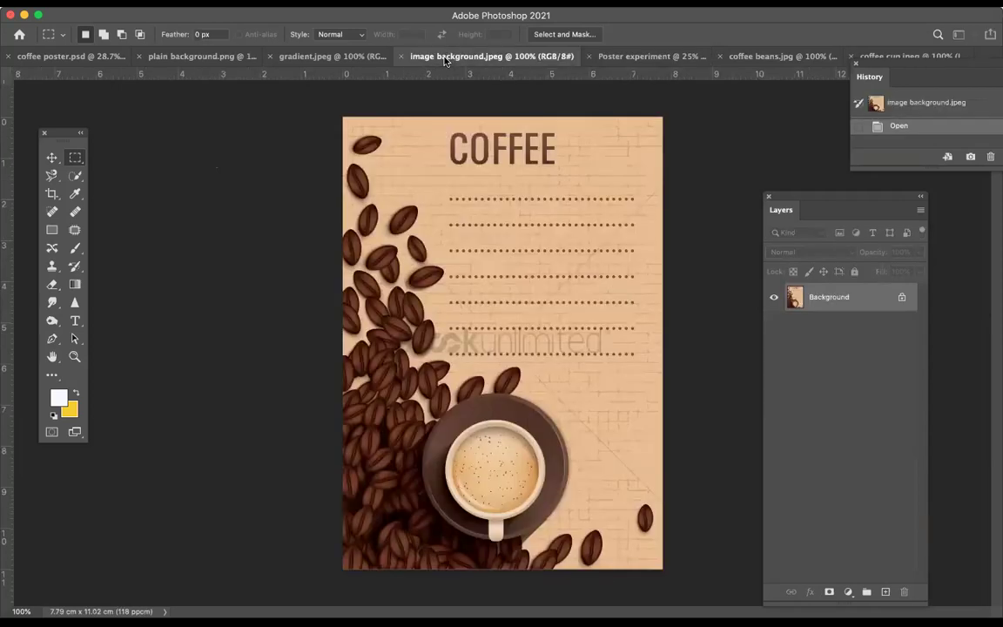
{"action": "left_click", "coordinate": [309, 58]}
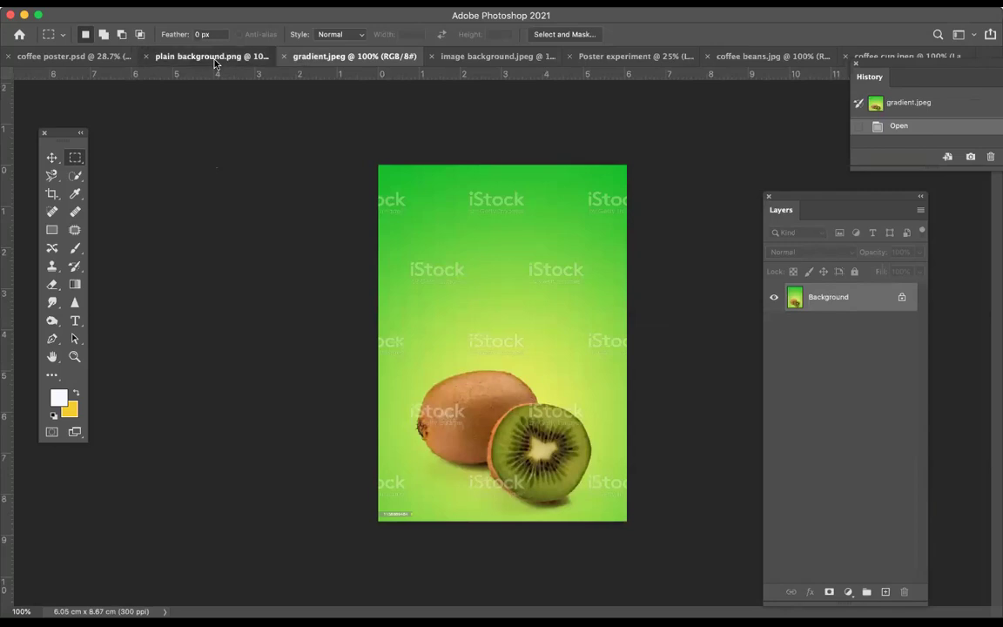
{"action": "left_click", "coordinate": [193, 55]}
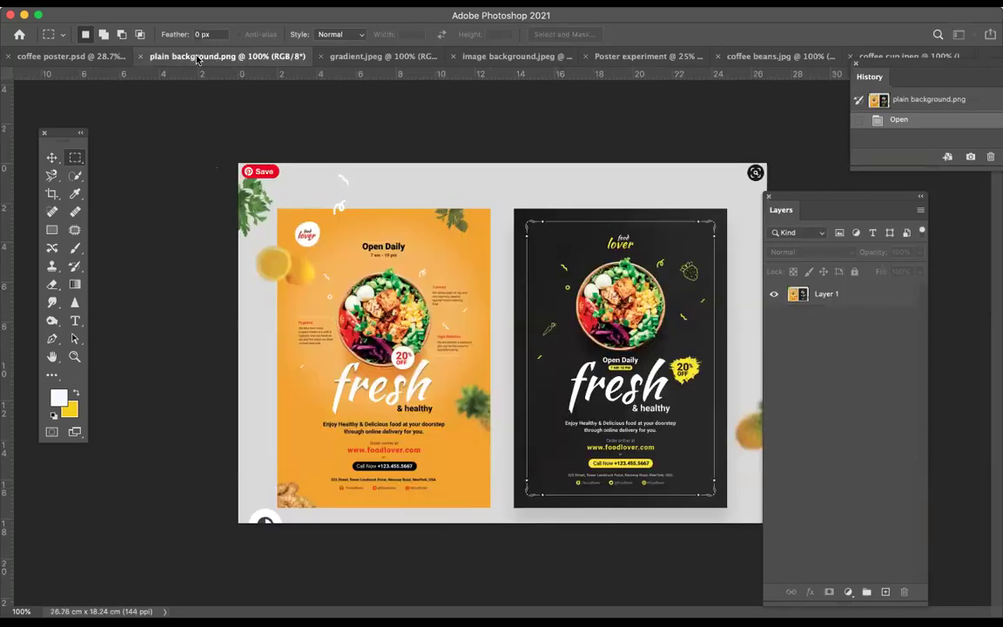
{"action": "left_click", "coordinate": [784, 58]}
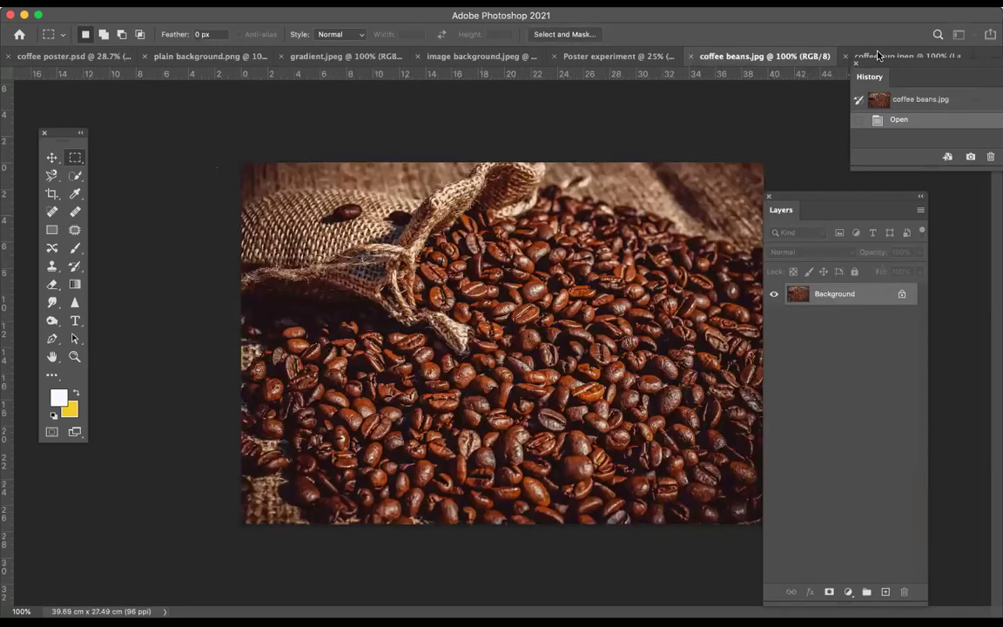
{"action": "left_click", "coordinate": [880, 56]}
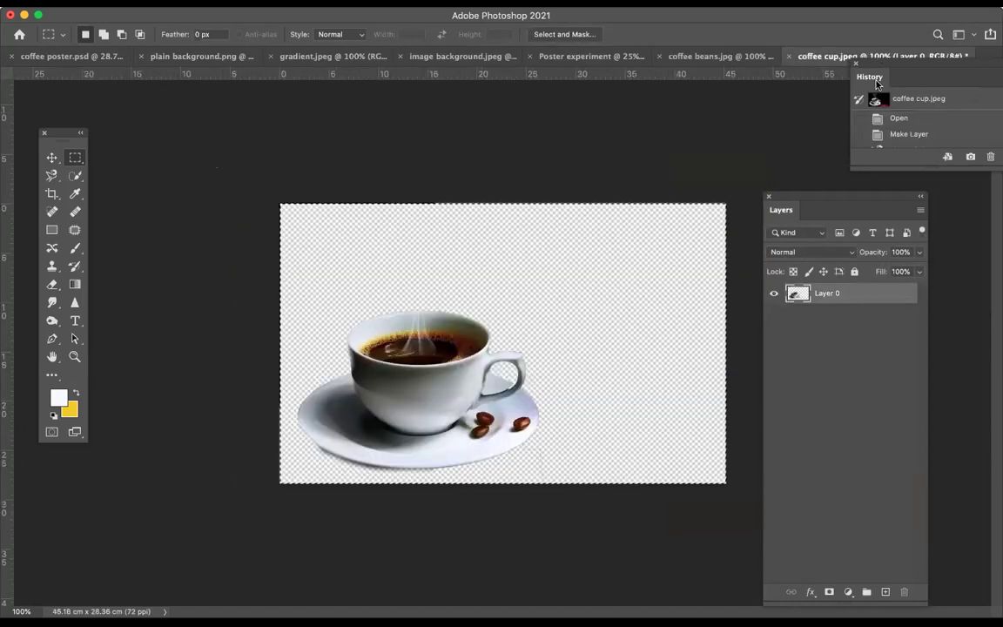
{"action": "left_click_drag", "start_coordinate": [910, 76], "coordinate": [834, 149]}
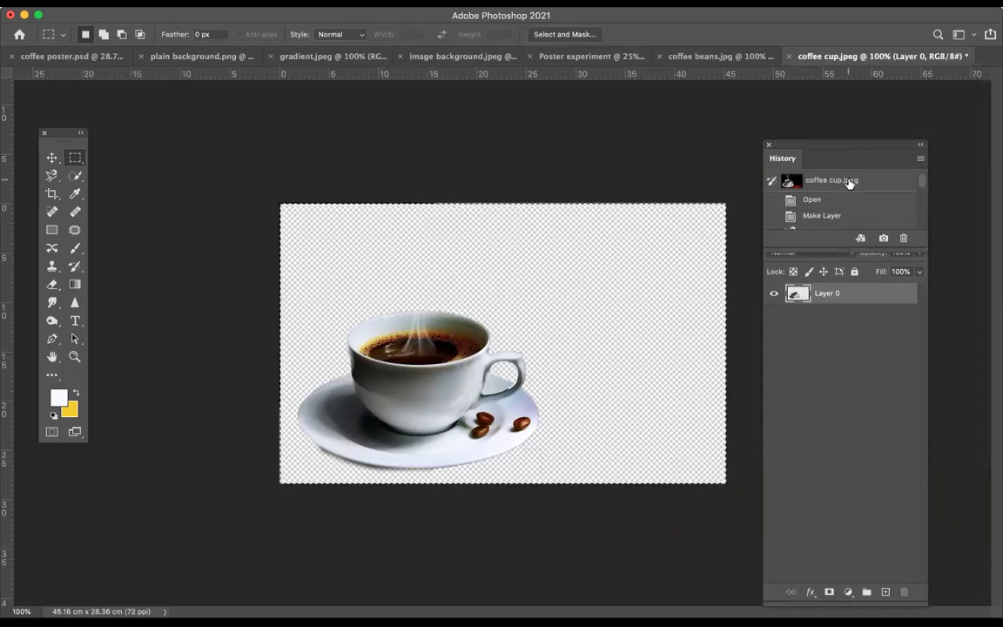
{"action": "left_click_drag", "start_coordinate": [837, 148], "coordinate": [874, 128]}
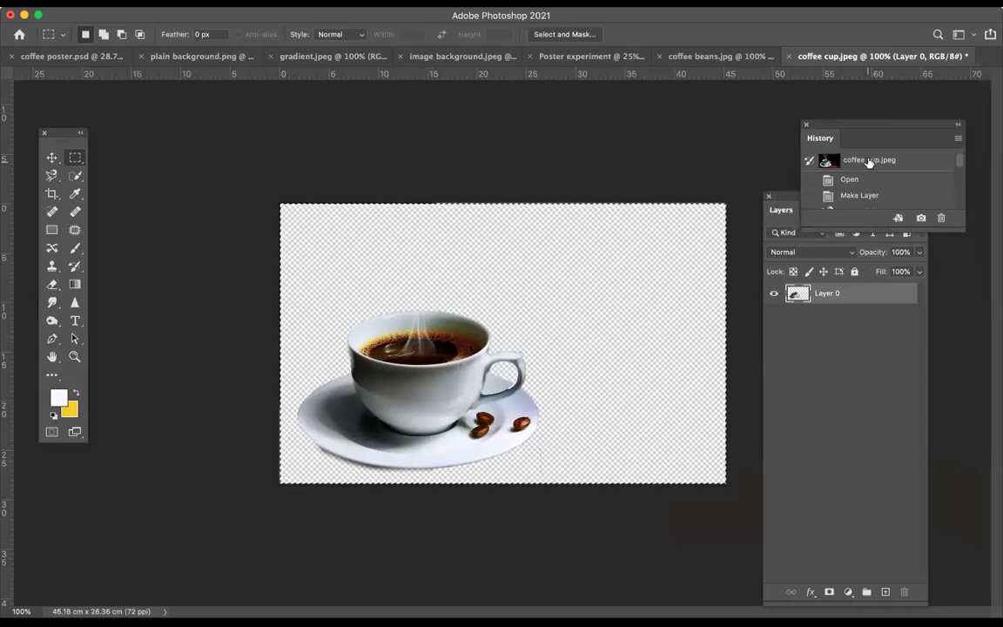
{"action": "left_click", "coordinate": [879, 163]}
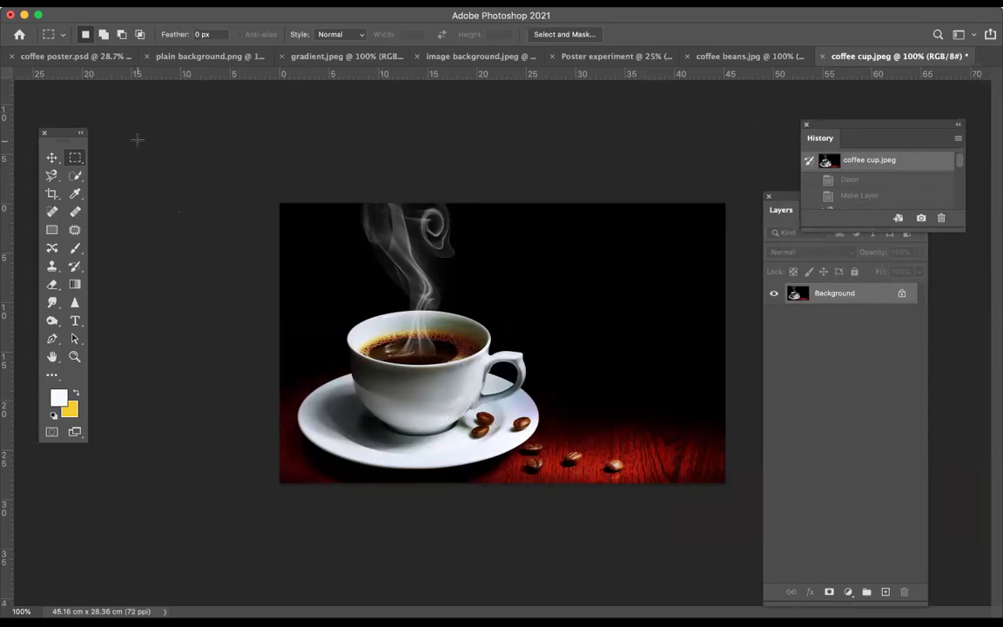
Select the steam above the cup in coffee cup.jpeg with a rectangular marquee and copy it
{"action": "right_click", "coordinate": [77, 161]}
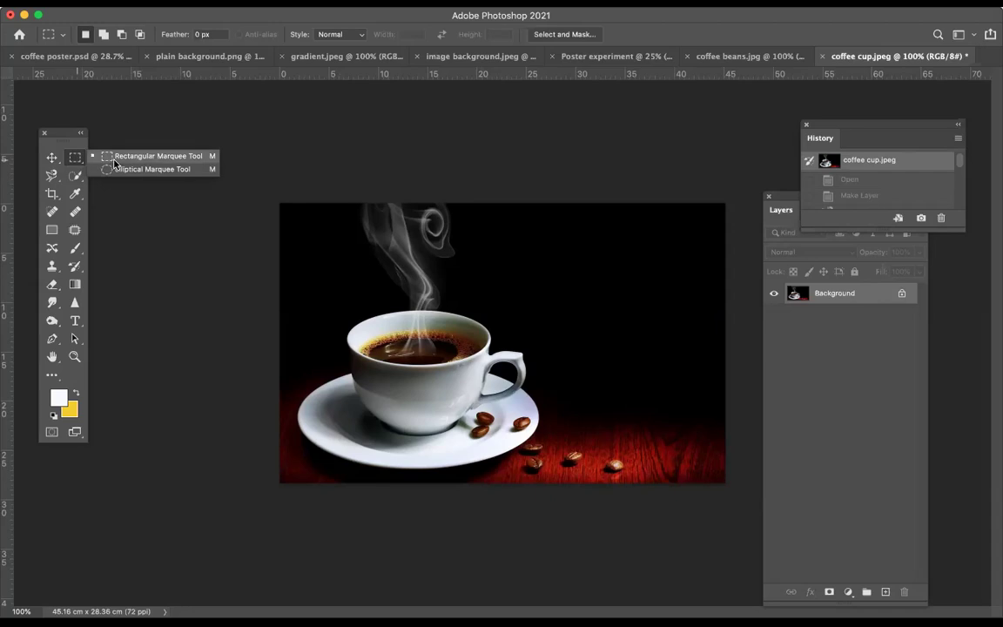
{"action": "left_click", "coordinate": [118, 156]}
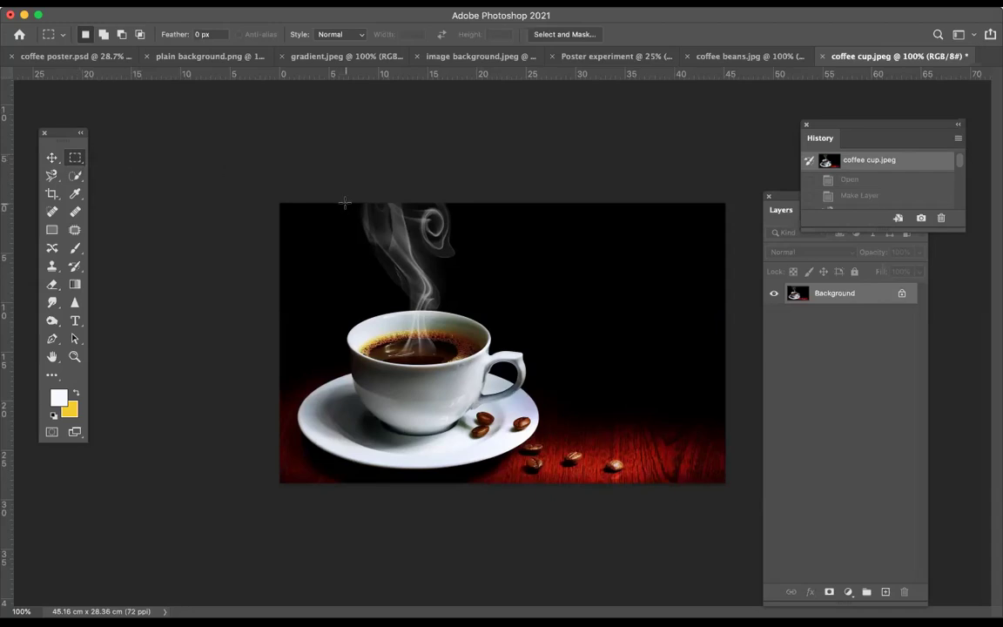
{"action": "left_click_drag", "start_coordinate": [342, 202], "coordinate": [503, 308]}
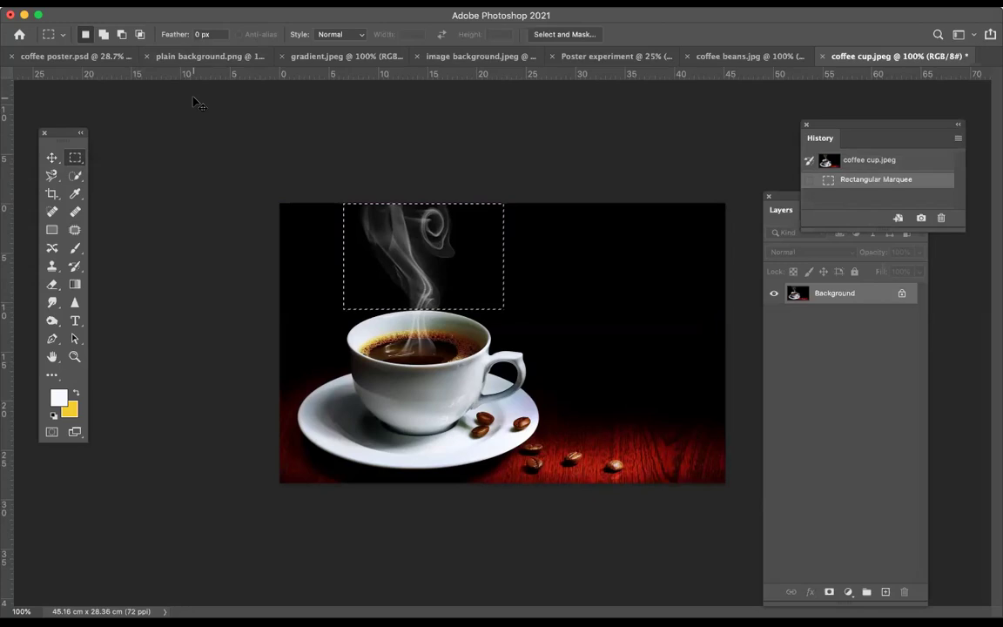
{"action": "key", "text": "super+a"}
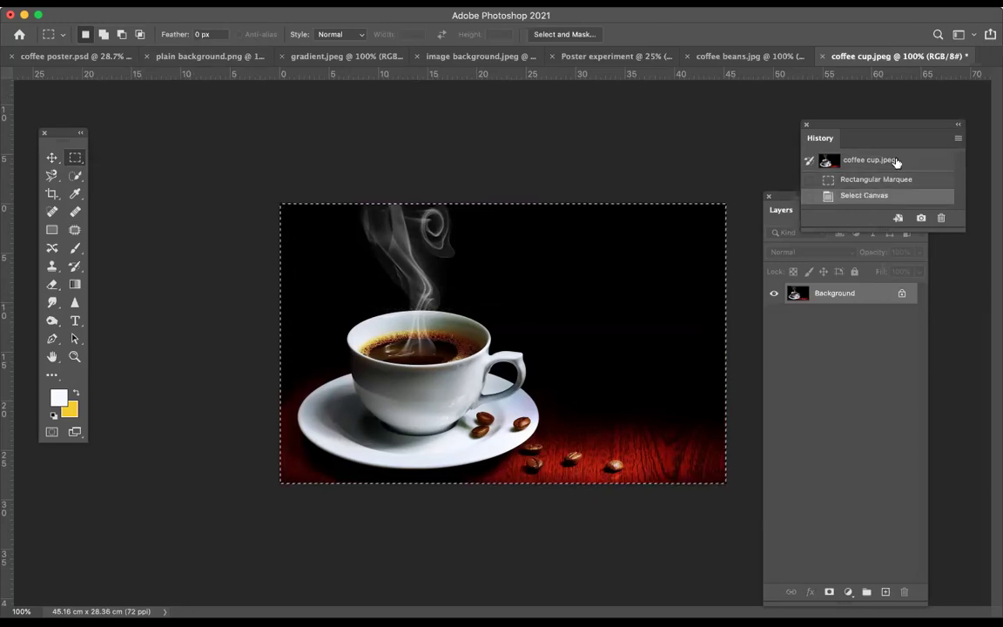
{"action": "left_click", "coordinate": [879, 180]}
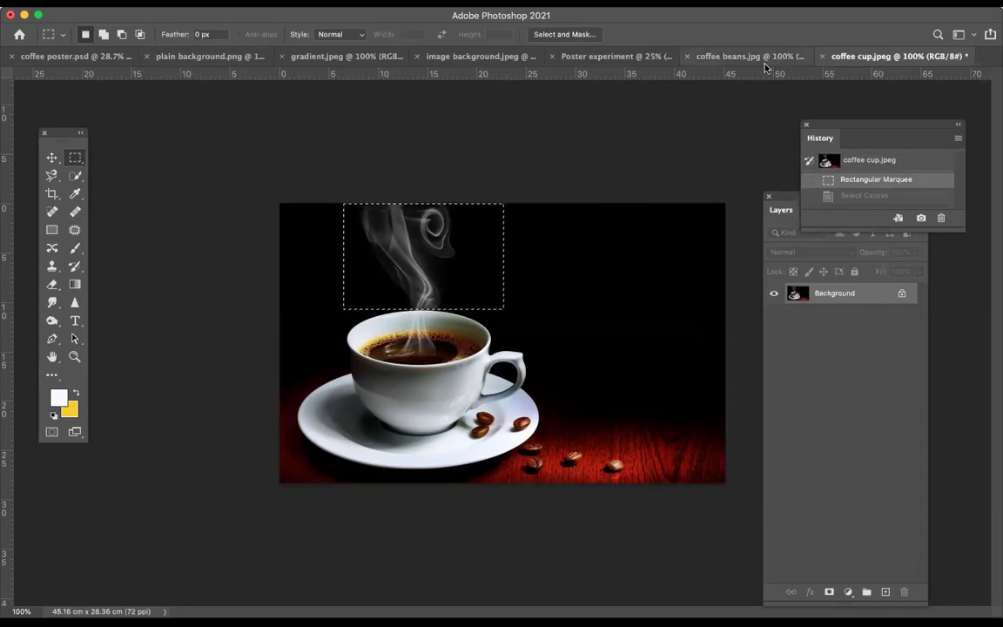
Paste the steam onto a new top layer in Poster experiment, scaled to 368.58% and positioned directly above the cup
{"action": "left_click", "coordinate": [601, 57]}
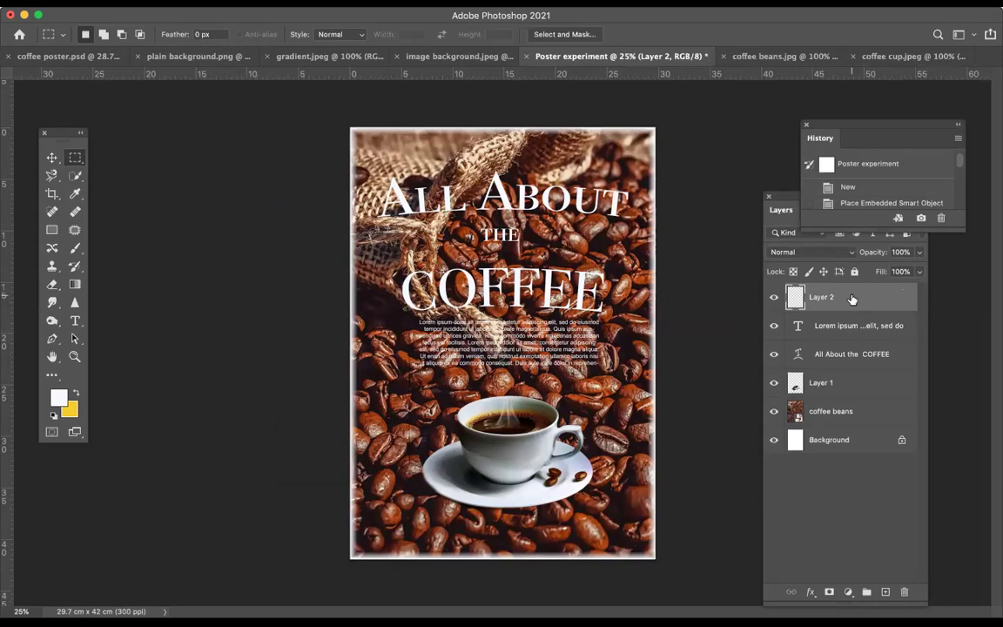
{"action": "key", "text": "alt+shift+super+n"}
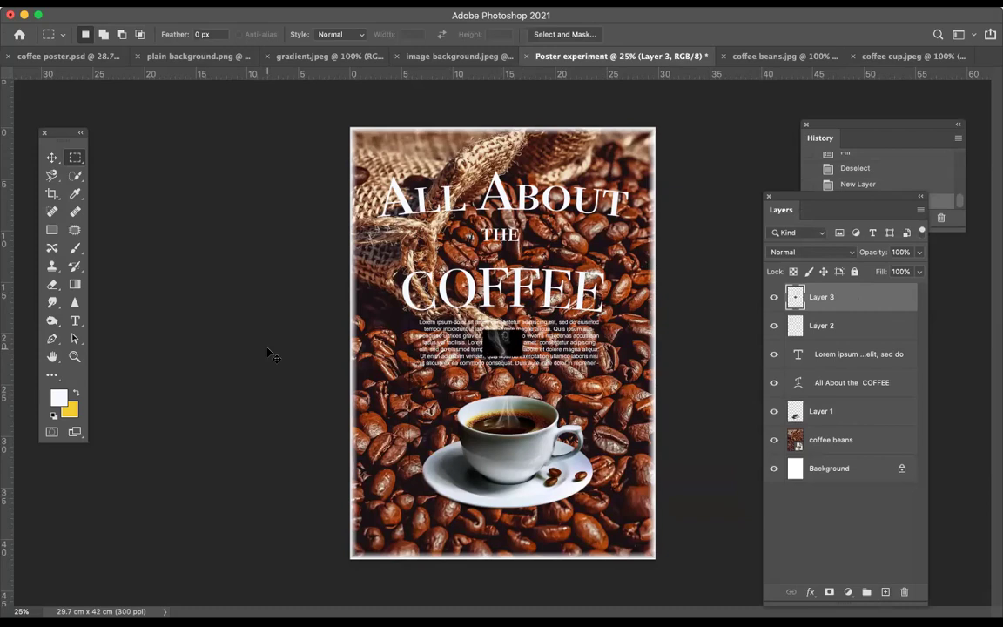
{"action": "key", "text": "super+t"}
{"action": "left_click_drag", "start_coordinate": [522, 327], "coordinate": [629, 259]}
{"action": "left_click_drag", "start_coordinate": [547, 307], "coordinate": [499, 345]}
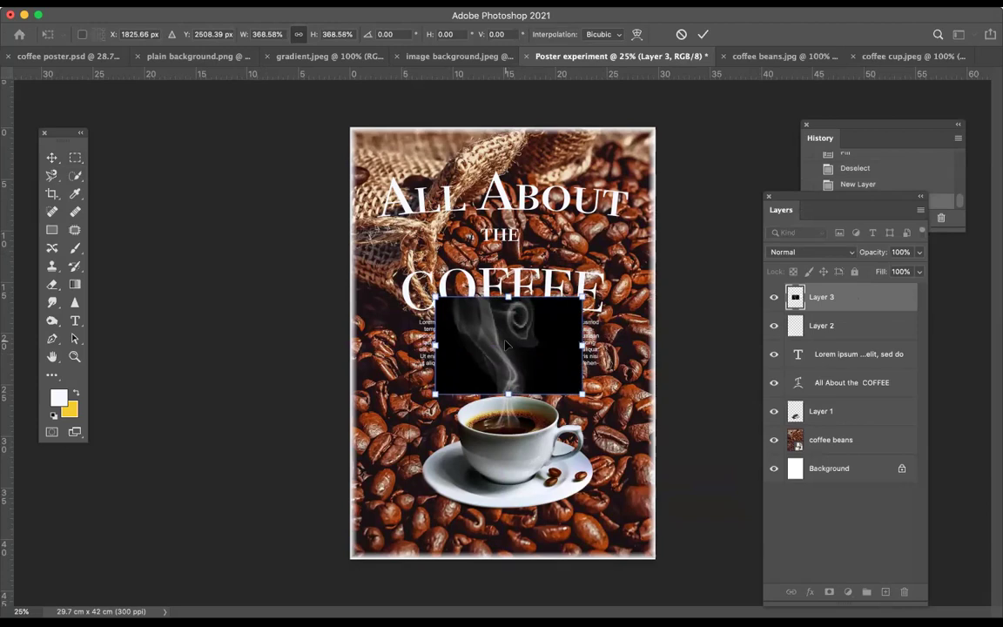
{"action": "key", "text": "Return"}
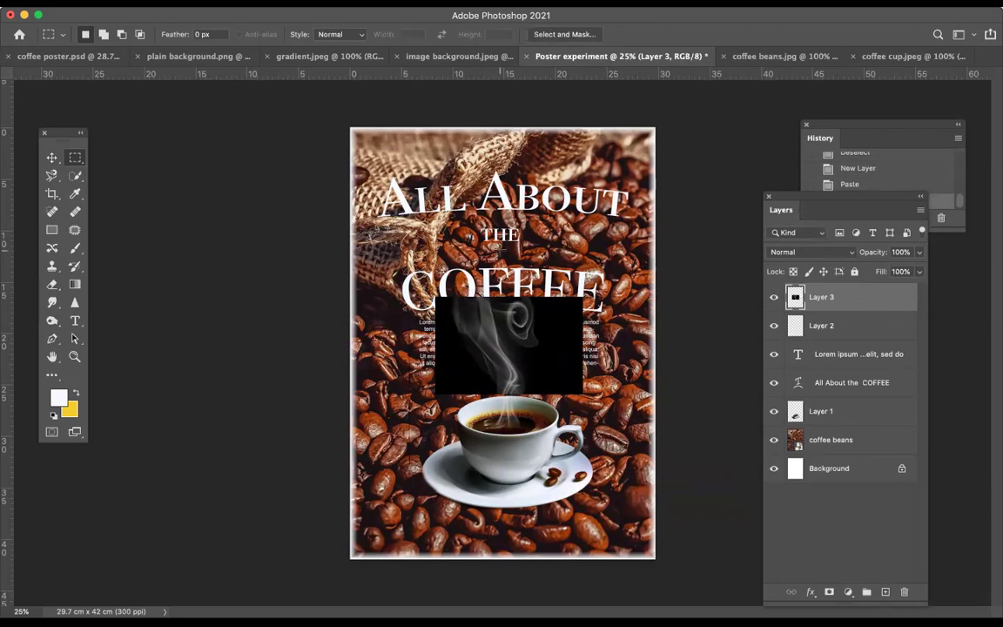
Set the steam layer's blending mode to Lighter Color to drop its black background, and deselect the layer
{"action": "left_click_drag", "start_coordinate": [844, 203], "coordinate": [883, 283]}
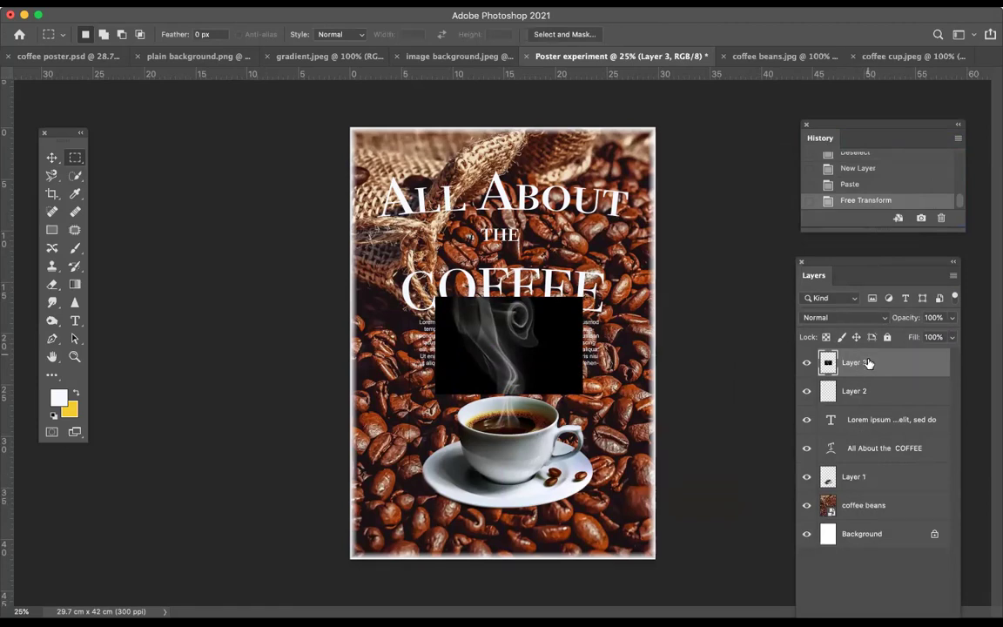
{"action": "left_click", "coordinate": [807, 363]}
{"action": "left_click", "coordinate": [807, 362]}
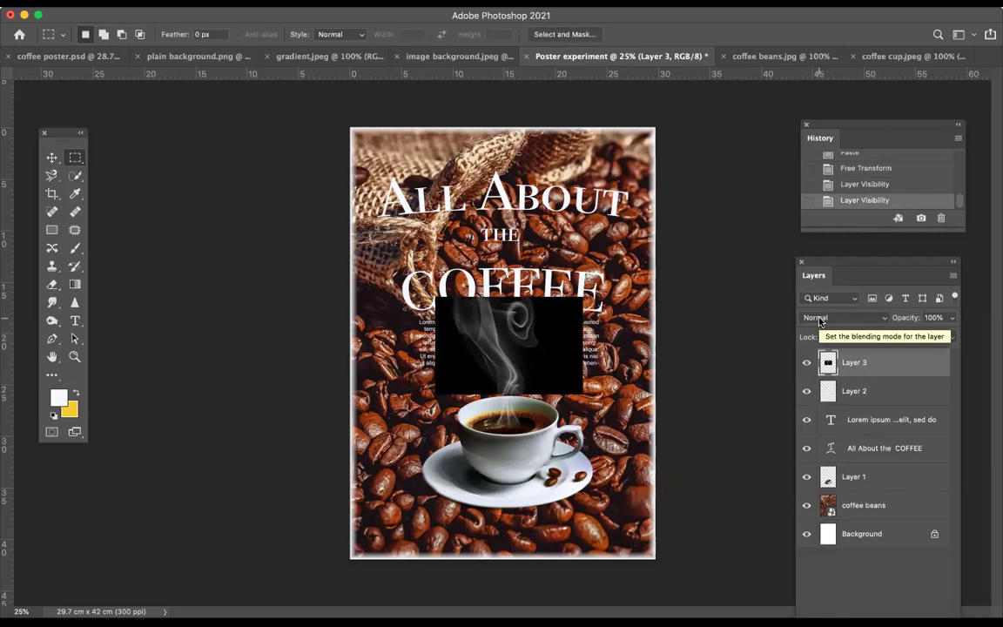
{"action": "left_click", "coordinate": [884, 317]}
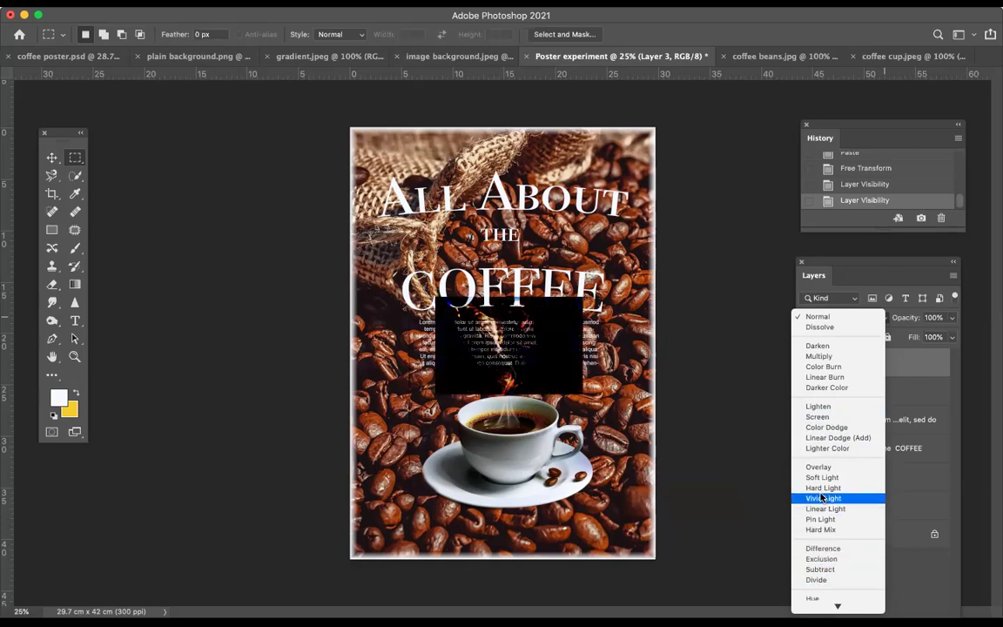
{"action": "left_click", "coordinate": [819, 449]}
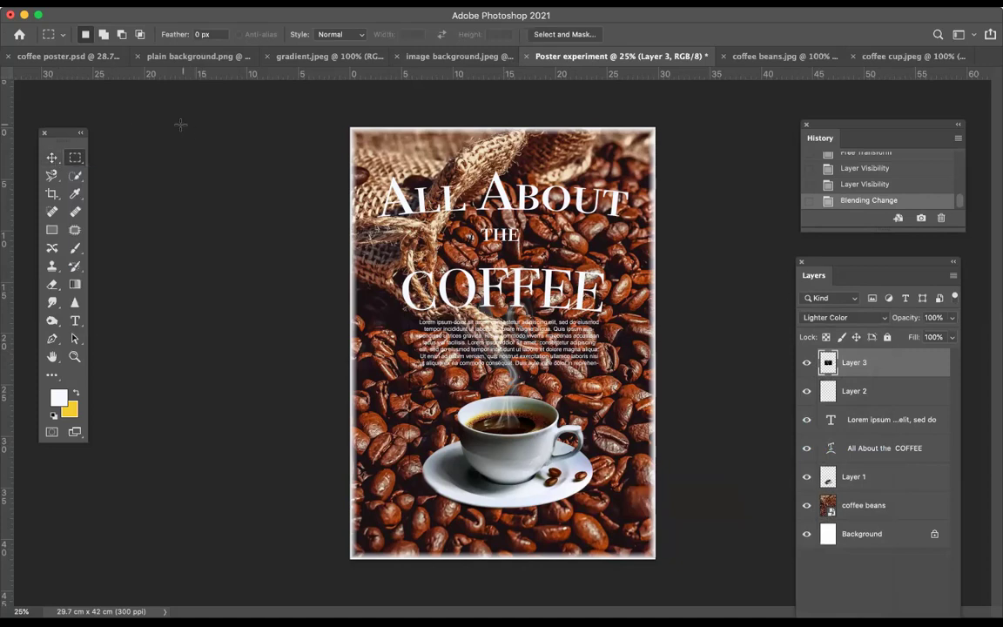
{"action": "left_click", "coordinate": [52, 157]}
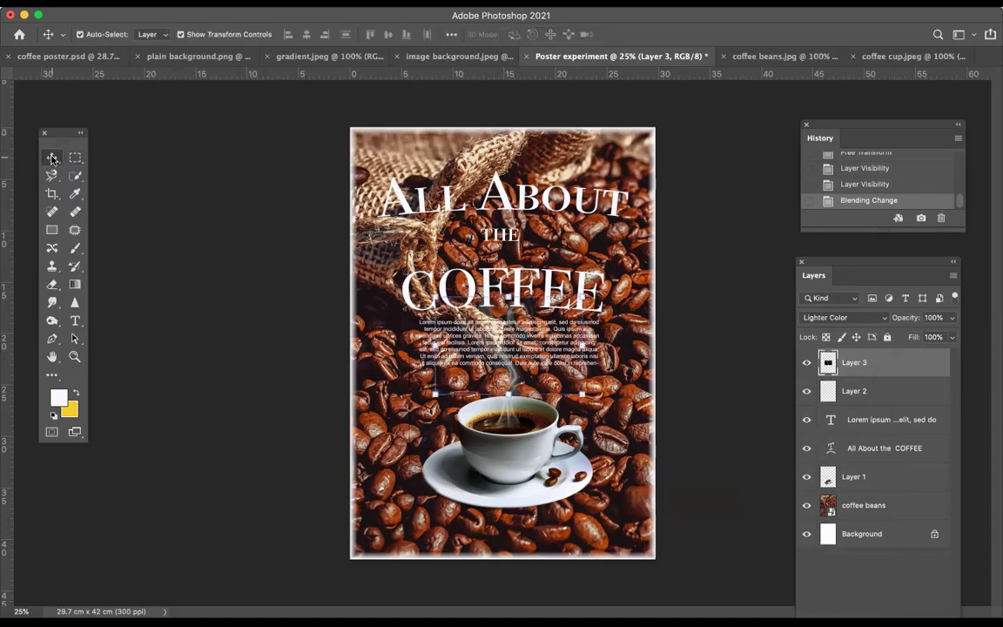
{"action": "left_click", "coordinate": [180, 129]}
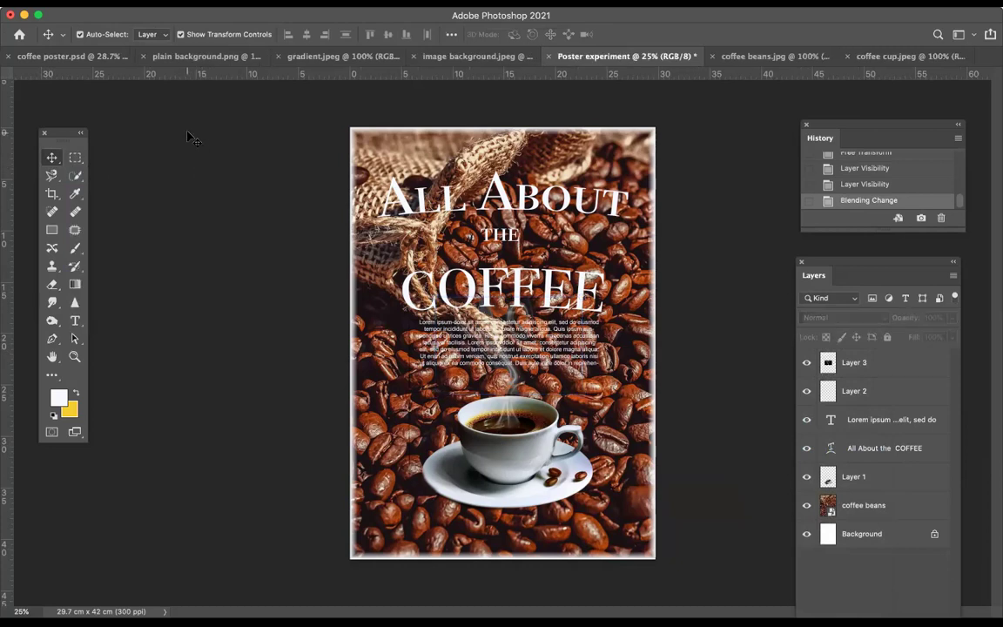
Save the poster on the computer as Poster experiment.psd in Photoshop format with layers, in the COFFEE POSTER folder
{"action": "left_click", "coordinate": [119, 10]}
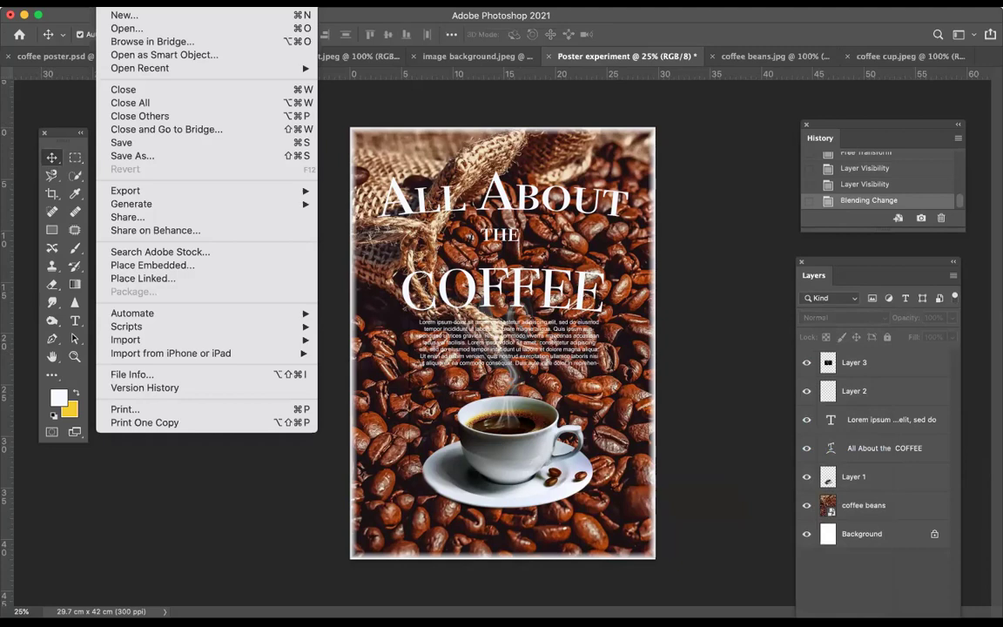
{"action": "left_click", "coordinate": [126, 157]}
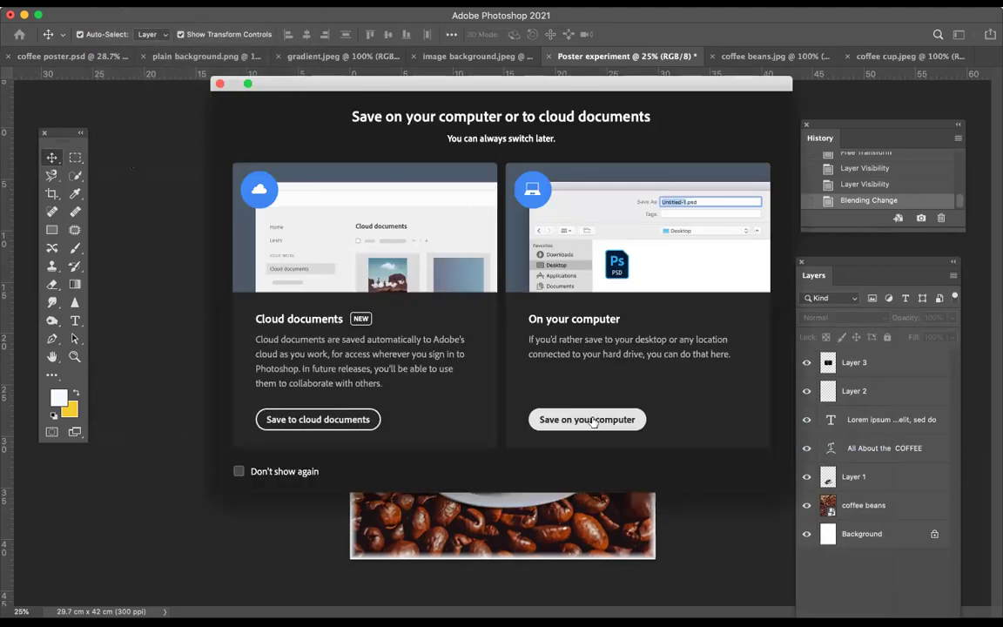
{"action": "left_click", "coordinate": [592, 421]}
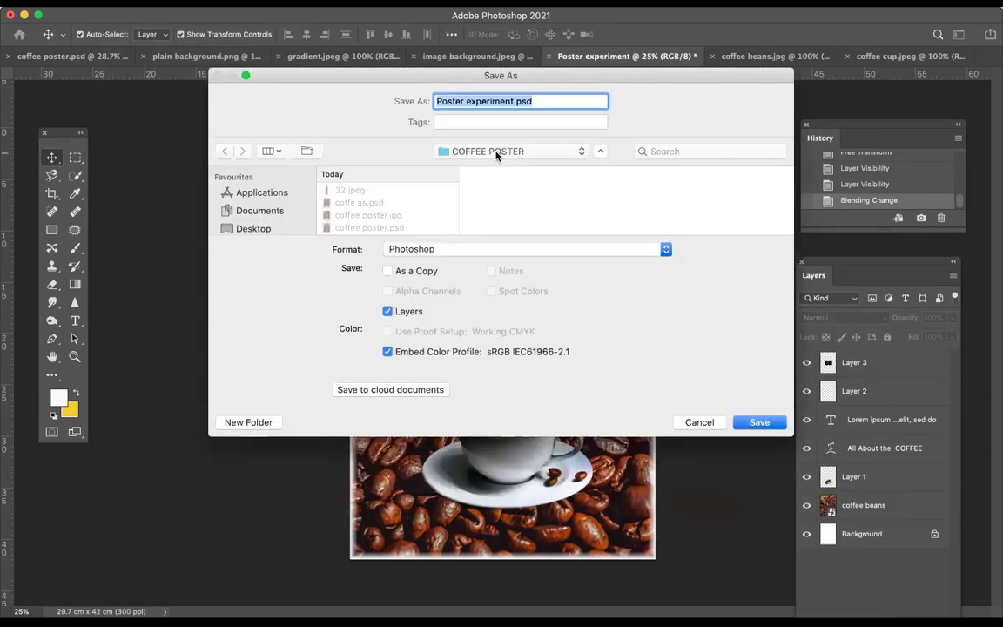
{"action": "left_click", "coordinate": [760, 423]}
{"action": "left_click", "coordinate": [672, 269]}
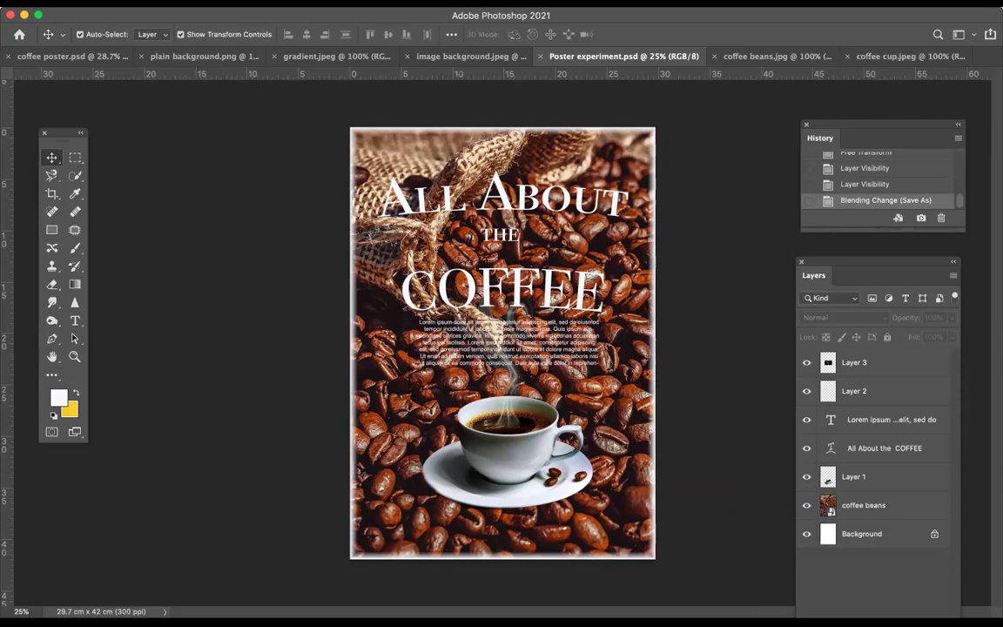
Save a JPEG copy of the poster on the computer as Poster experiment.jpg in the COFFEE POSTER folder, at quality 12 Maximum, Baseline Optimized
{"action": "left_click", "coordinate": [113, 0]}
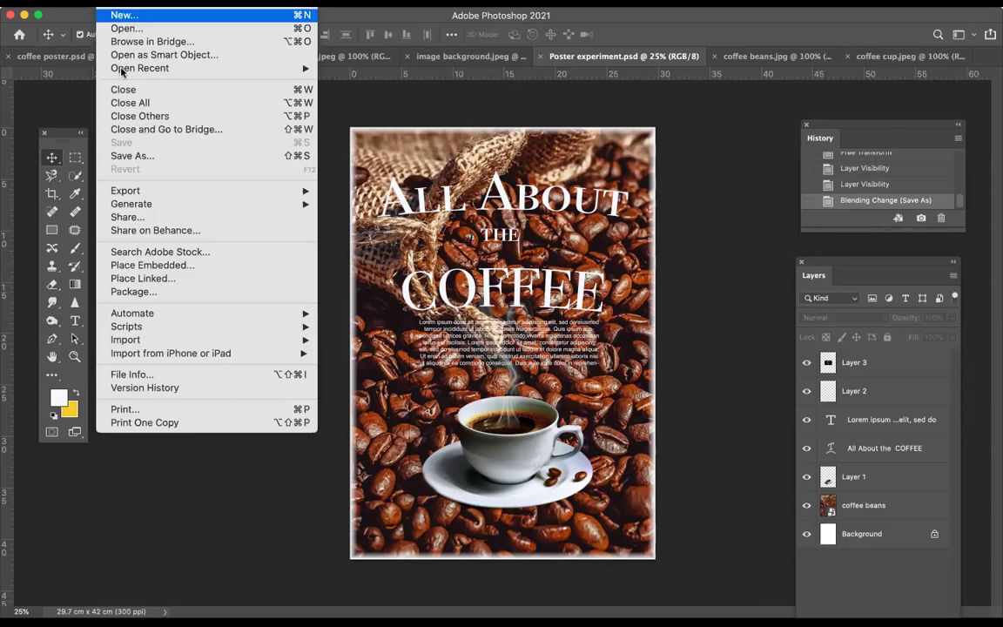
{"action": "left_click", "coordinate": [132, 156]}
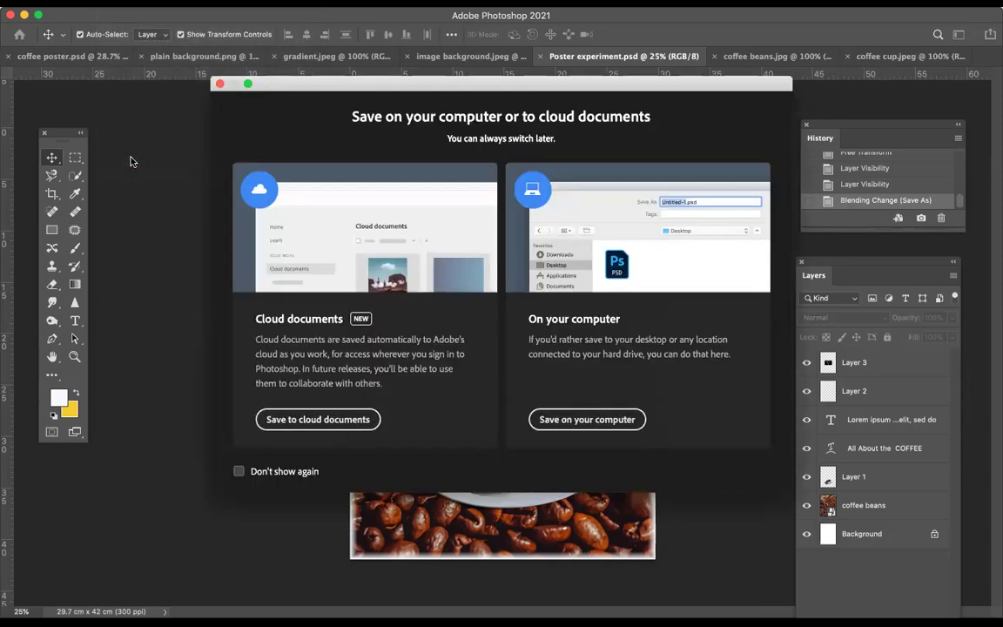
{"action": "left_click", "coordinate": [564, 421]}
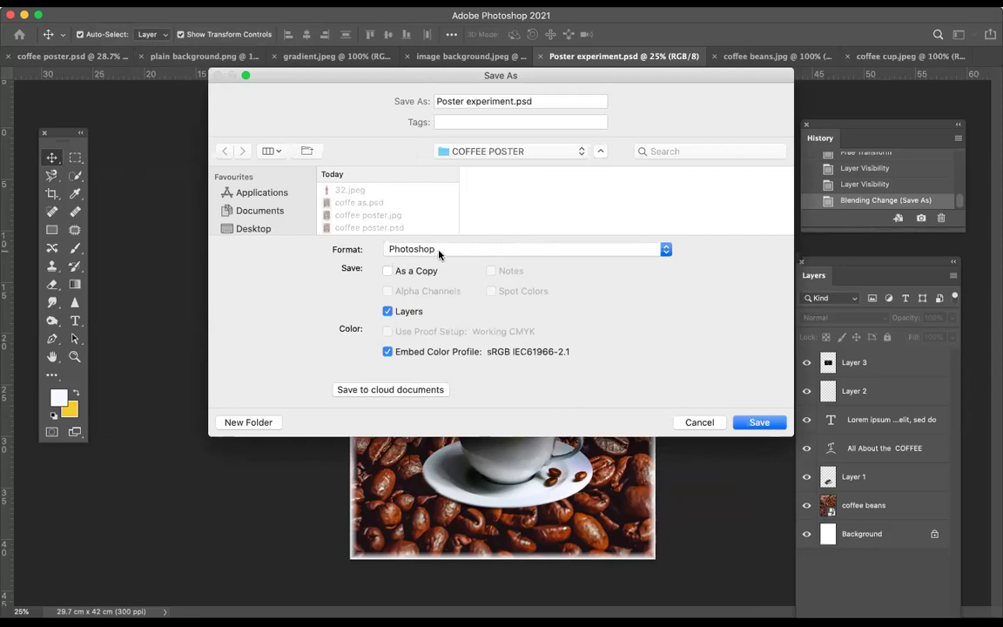
{"action": "left_click", "coordinate": [657, 251]}
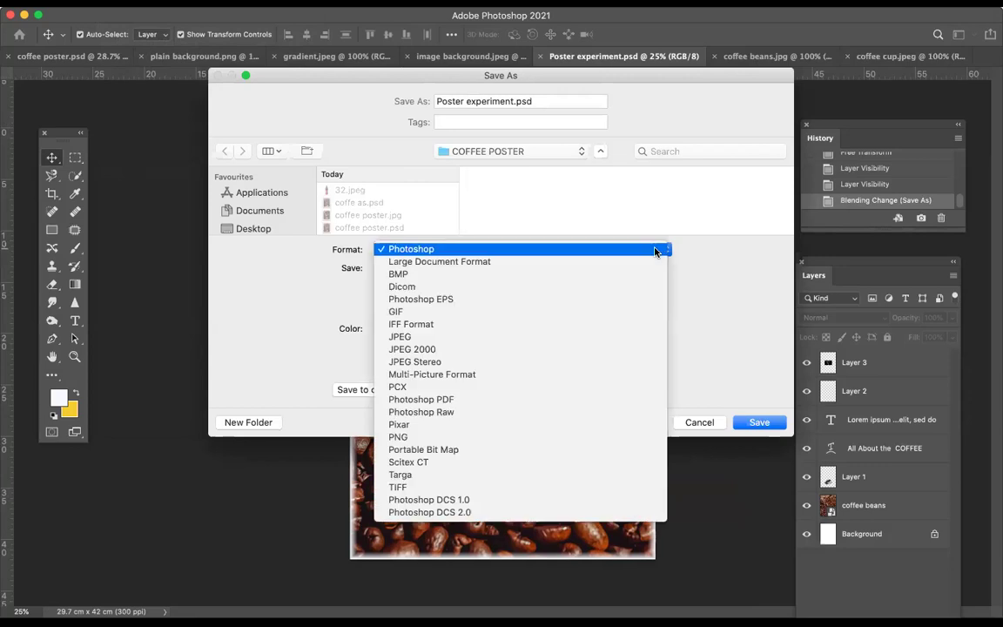
{"action": "left_click", "coordinate": [399, 337]}
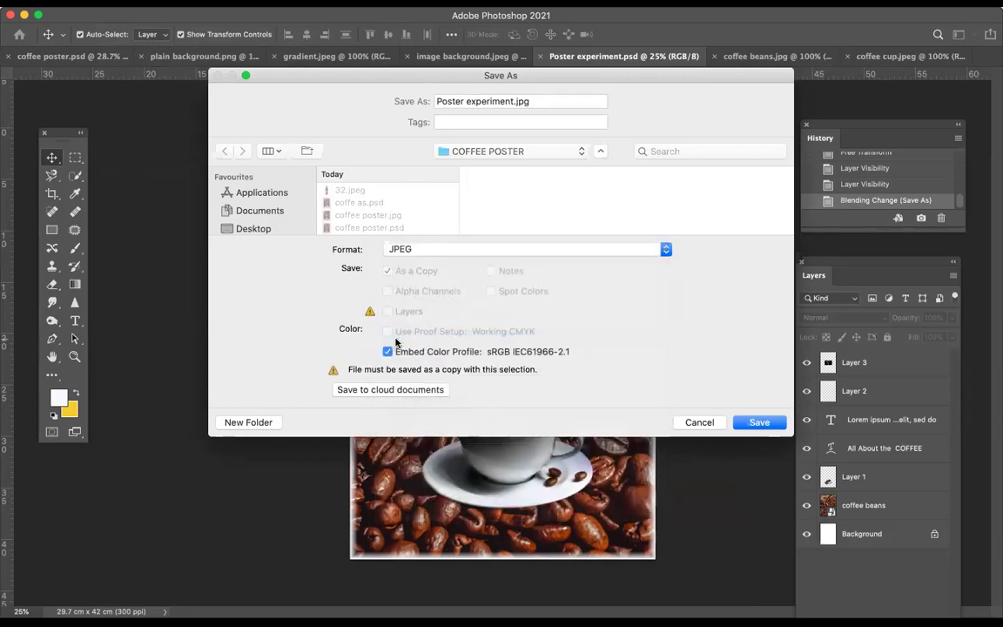
{"action": "left_click", "coordinate": [759, 423]}
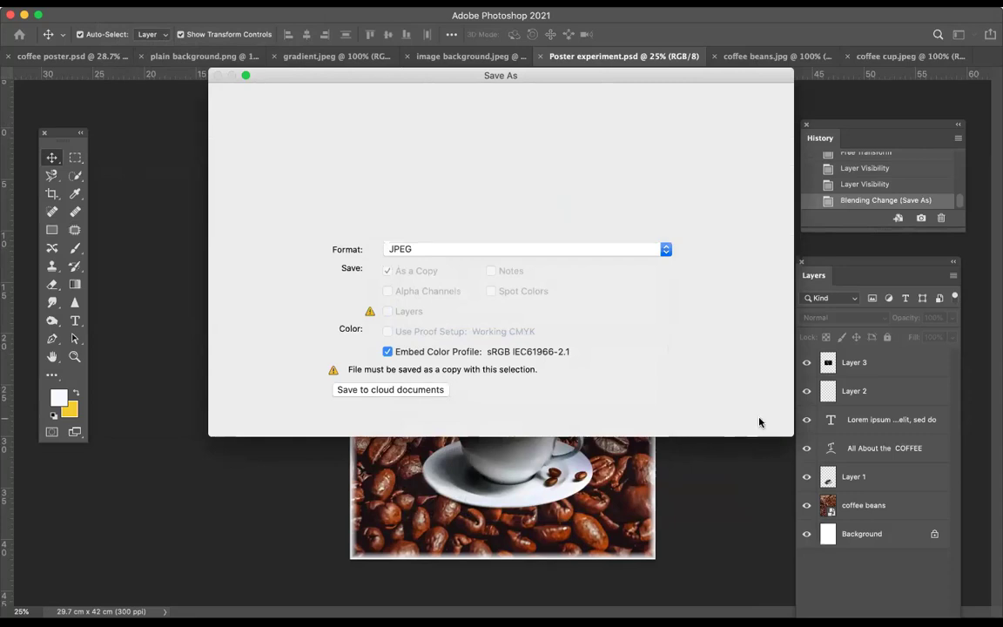
{"action": "left_click", "coordinate": [586, 159]}
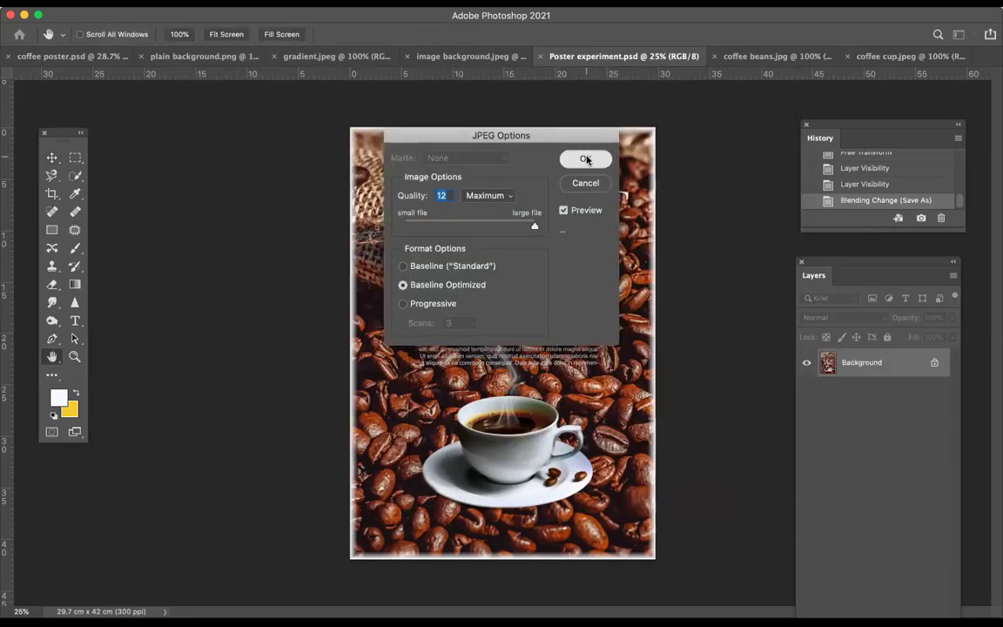